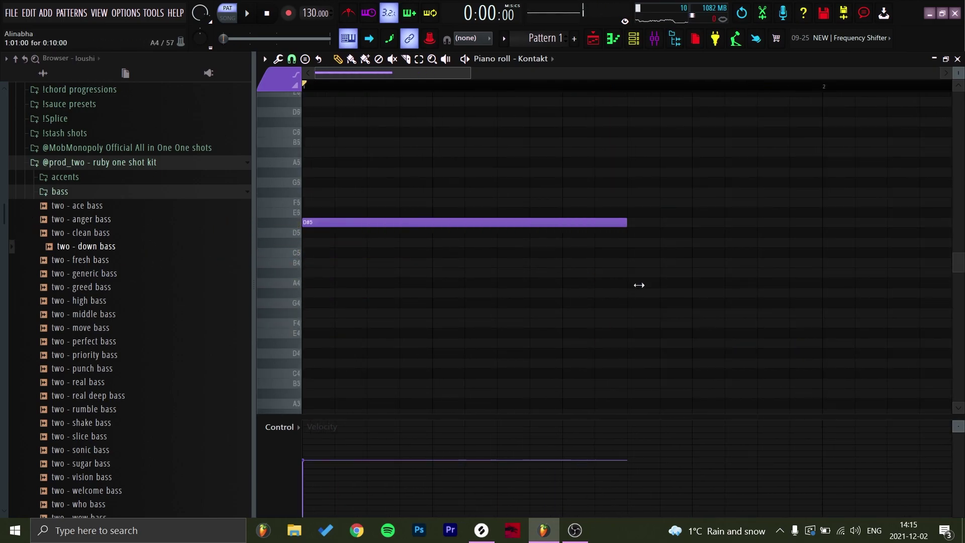
Step: Lengthen the D#5 note to fill bar 1 and add an A#5 note of the same length above it
{"action": "key", "text": "space"}
{"action": "left_click", "coordinate": [319, 192]}
{"action": "left_click_drag", "start_coordinate": [346, 162], "coordinate": [211, 151]}
{"action": "right_click", "coordinate": [395, 192]}
{"action": "scroll", "coordinate": [498, 183], "scroll_direction": "down", "scroll_amount": 3, "text": "ctrl"}
{"action": "key", "text": "space"}
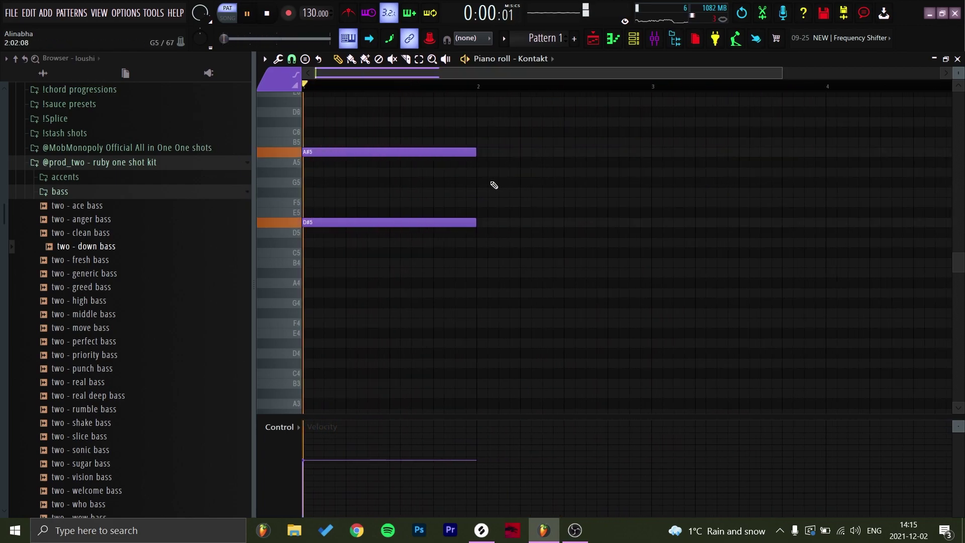
Step: Add a one-bar F#5 note between the two chord notes, starting on step 4 of bar 1, and audition it
{"action": "key", "text": "space"}
{"action": "left_click", "coordinate": [348, 194]}
{"action": "key", "text": "space"}
{"action": "left_click_drag", "start_coordinate": [399, 194], "coordinate": [388, 194]}
{"action": "key", "text": "space"}
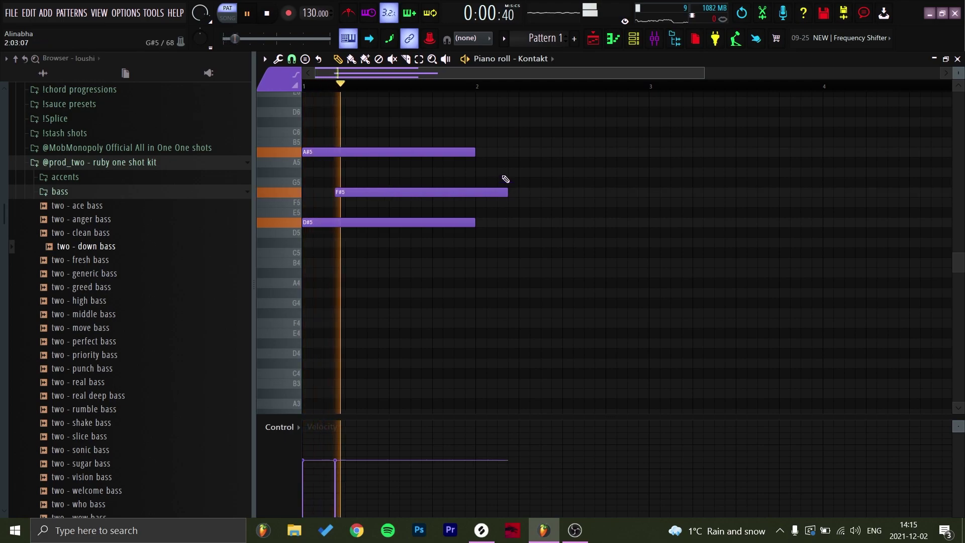
Step: Shift the F#5 note one step later to step 5 and set the project tempo to 128 BPM
{"action": "key", "text": "space"}
{"action": "key", "text": "space"}
{"action": "key", "text": "space"}
{"action": "key", "text": "space"}
{"action": "key", "text": "space"}
{"action": "key", "text": "space"}
{"action": "left_click_drag", "start_coordinate": [361, 193], "coordinate": [370, 194]}
{"action": "key", "text": "space"}
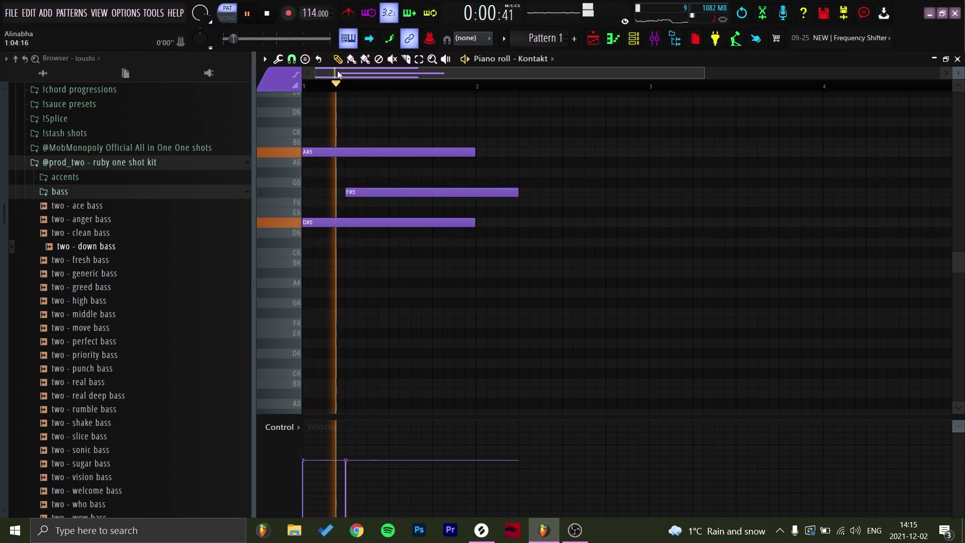
{"action": "key", "text": "space"}
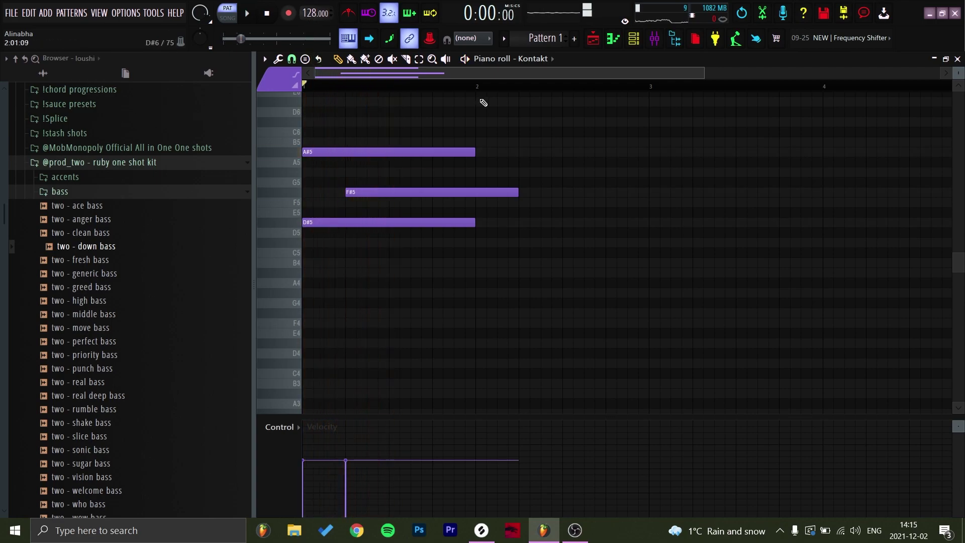
Step: Transpose the three chord notes down one octave and add a rising run of C#5, D#5, F5 and F#5 above them
{"action": "key", "text": "ctrl+Down"}
{"action": "key", "text": "space"}
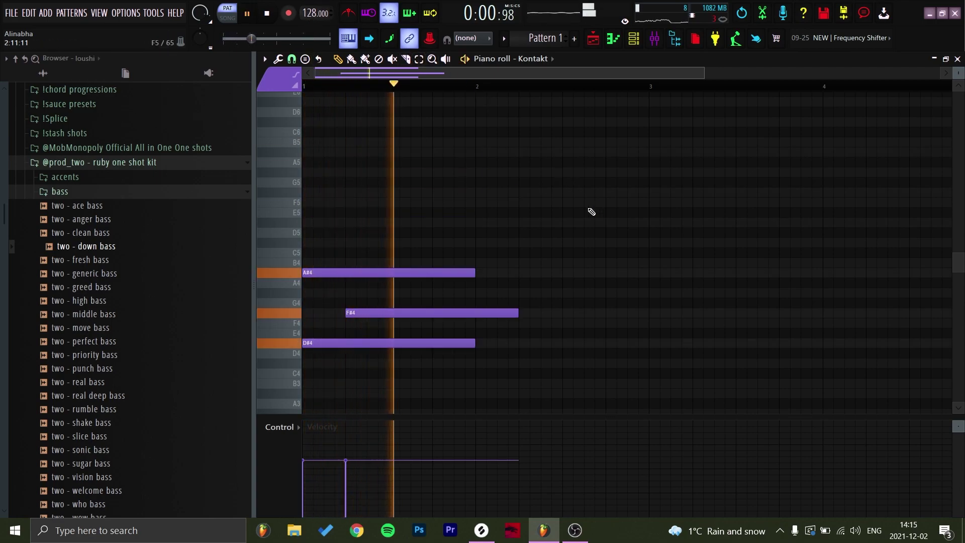
{"action": "left_click", "coordinate": [395, 222]}
{"action": "key", "text": "space"}
{"action": "mouse_move", "coordinate": [417, 222]}
{"action": "left_mouse_down"}
{"action": "mouse_move", "coordinate": [420, 201]}
{"action": "mouse_move", "coordinate": [418, 245]}
{"action": "left_mouse_up"}
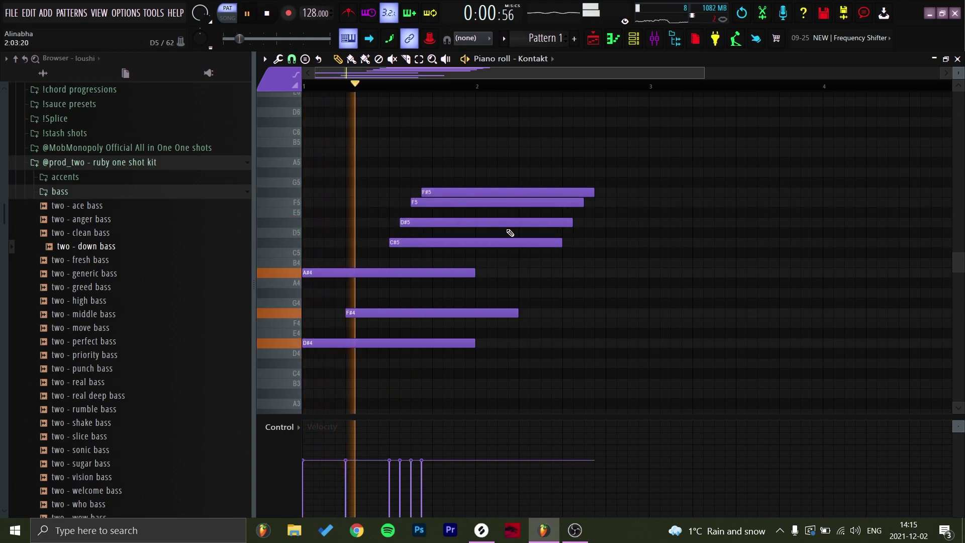
{"action": "key", "text": "space"}
{"action": "key", "text": "space"}
Step: Delete the four-note run above the chord and enter a new rising run of C#5, D#5 and F5
{"action": "right_click", "coordinate": [483, 242]}
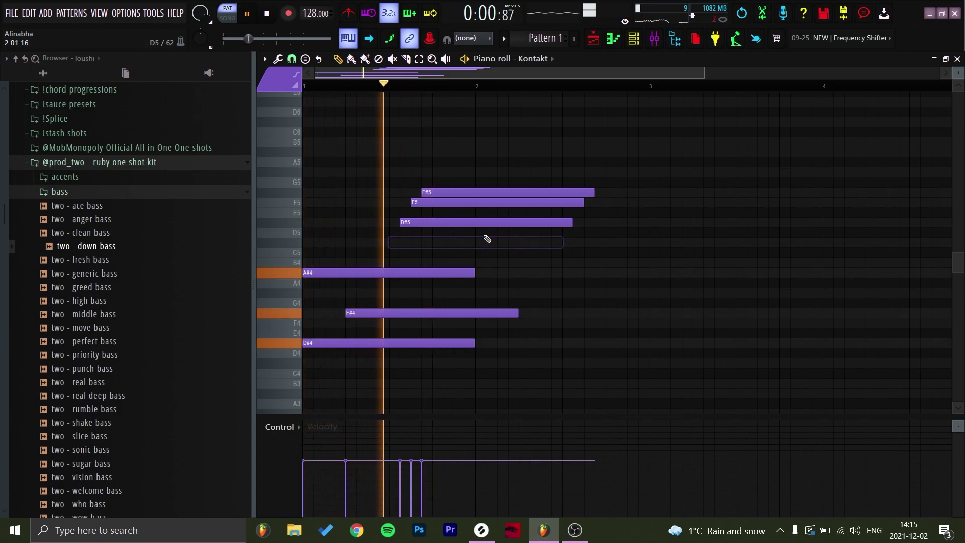
{"action": "right_click", "coordinate": [480, 192]}
{"action": "right_click", "coordinate": [457, 202]}
{"action": "right_click", "coordinate": [432, 222]}
{"action": "left_click", "coordinate": [394, 243]}
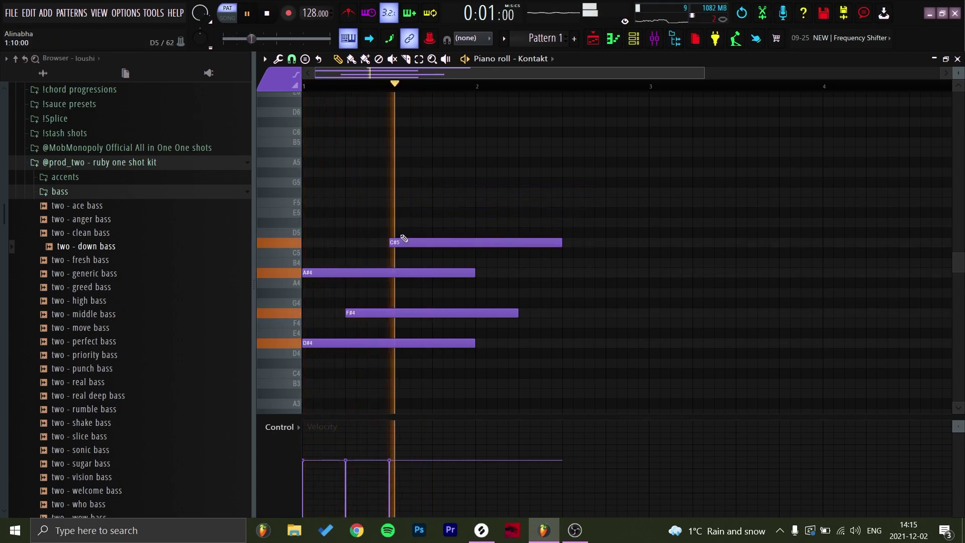
{"action": "left_click", "coordinate": [404, 222]}
{"action": "key", "text": "space"}
{"action": "left_click", "coordinate": [425, 202]}
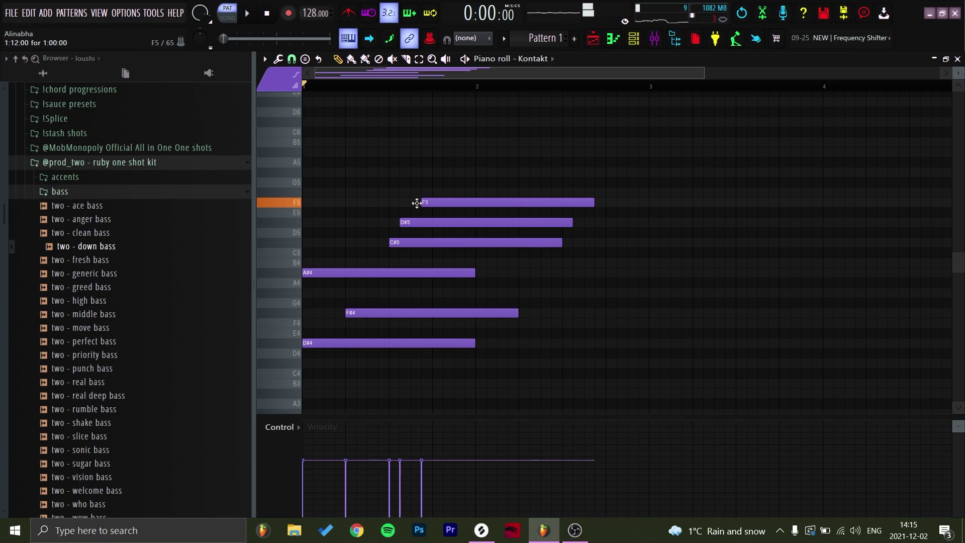
Step: Shorten the three run notes to equal lengths and place them back to back without overlaps
{"action": "left_click_drag", "start_coordinate": [457, 191], "coordinate": [462, 244], "text": "ctrl"}
{"action": "left_click_drag", "start_coordinate": [582, 202], "coordinate": [380, 180]}
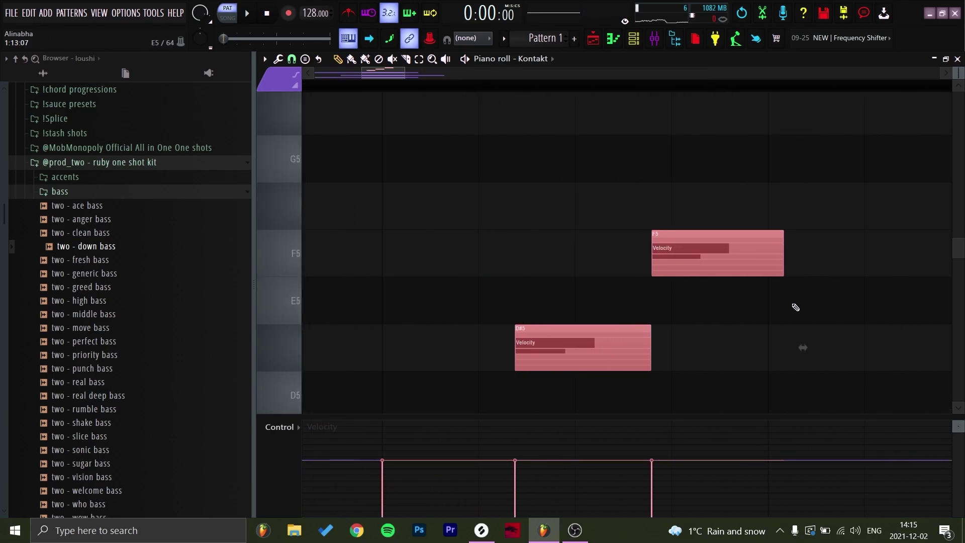
{"action": "left_click_drag", "start_coordinate": [788, 336], "coordinate": [643, 327]}
{"action": "left_click", "coordinate": [727, 293], "text": "ctrl"}
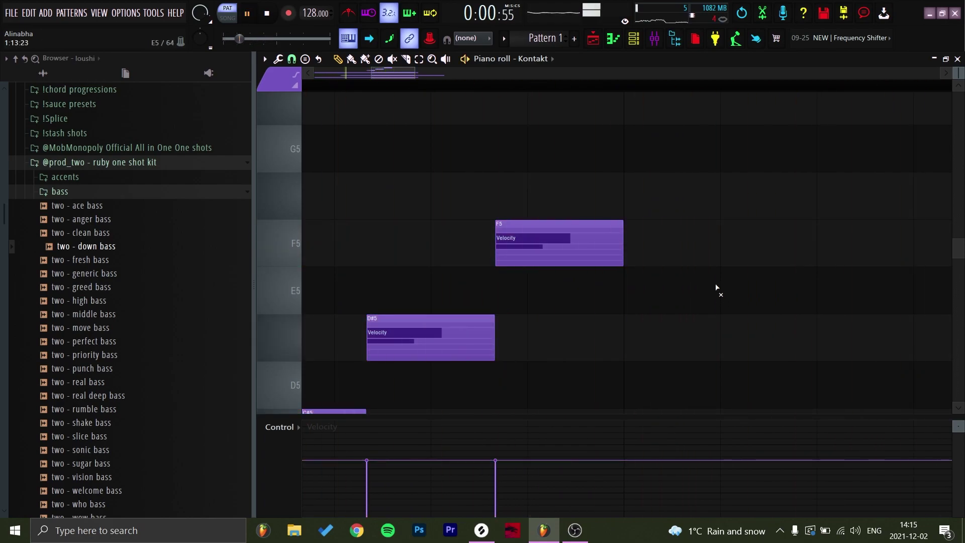
Step: Transpose the chord and the three-note run up one octave and audition the result
{"action": "key", "text": "space"}
{"action": "right_click", "coordinate": [719, 288], "text": "ctrl"}
{"action": "key", "text": "ctrl+Up"}
{"action": "key", "text": "space"}
{"action": "scroll", "coordinate": [719, 288], "scroll_direction": "up", "scroll_amount": 3}
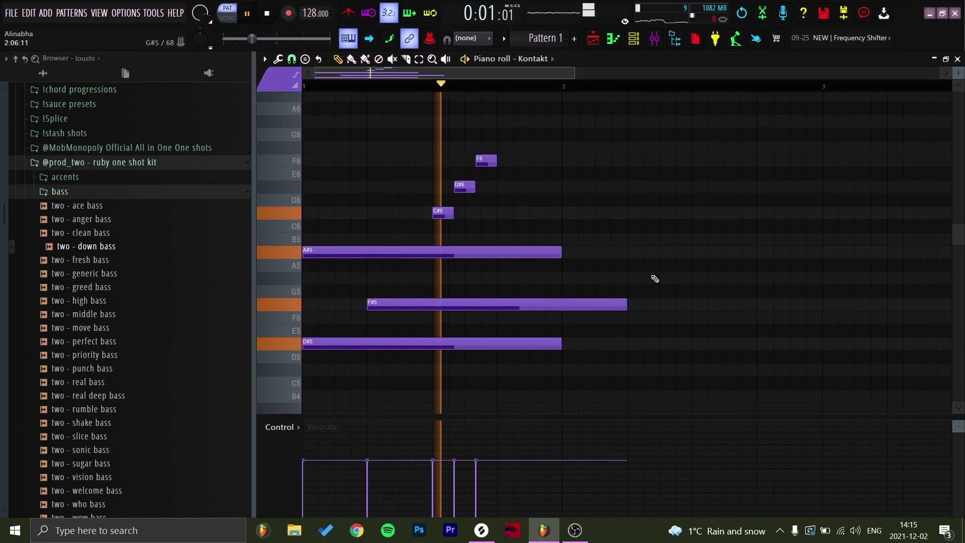
Step: Repitch the three-note run to B5, C#6 and D#6, and duplicate the whole phrase after itself
{"action": "key", "text": "space"}
{"action": "right_click", "coordinate": [485, 162]}
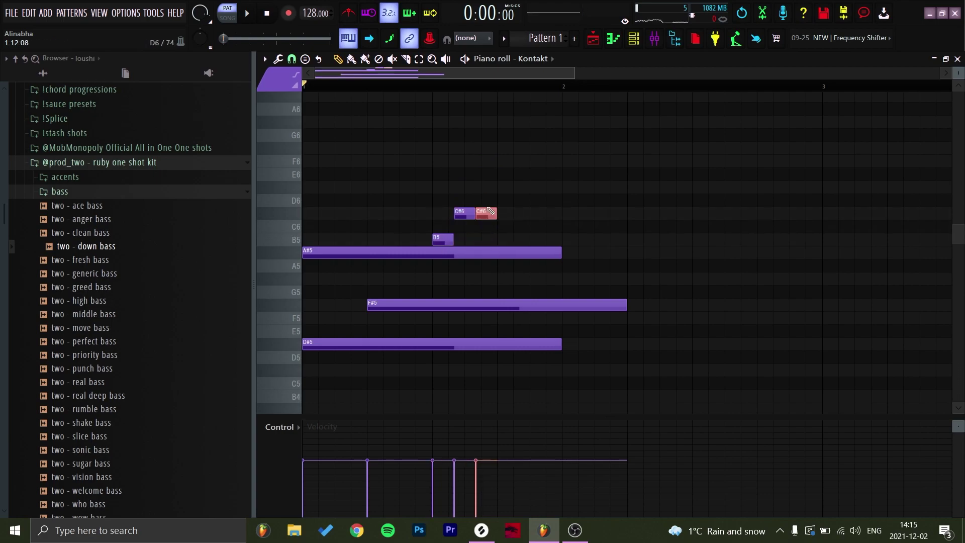
{"action": "key", "text": "space"}
{"action": "key", "text": "ctrl+b"}
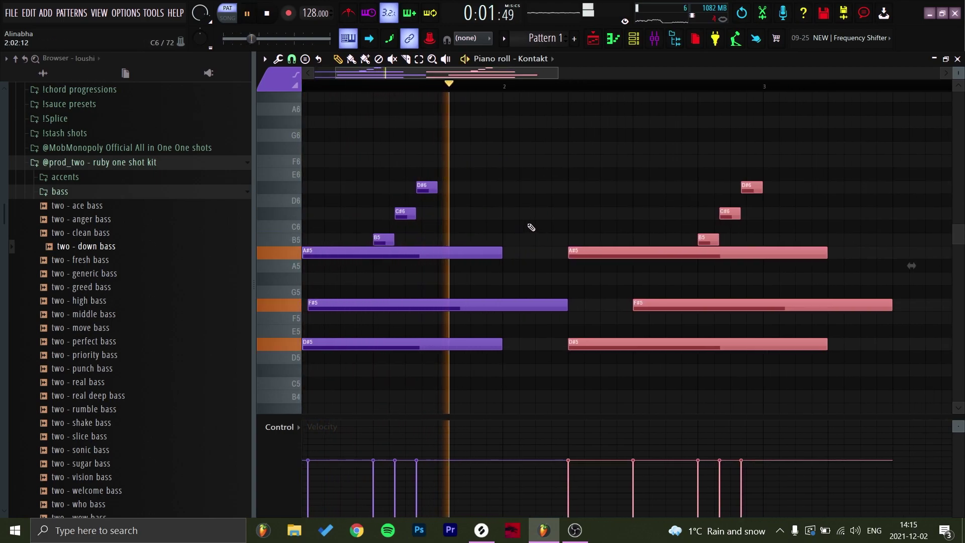
Step: Delete the duplicated phrase and the three-note run, leaving only the D#5, F#5 and A#5 chord
{"action": "key", "text": "space"}
{"action": "key", "text": "Delete"}
{"action": "key", "text": "space"}
{"action": "key", "text": "space"}
{"action": "scroll", "coordinate": [627, 289], "scroll_direction": "down", "scroll_amount": 1}
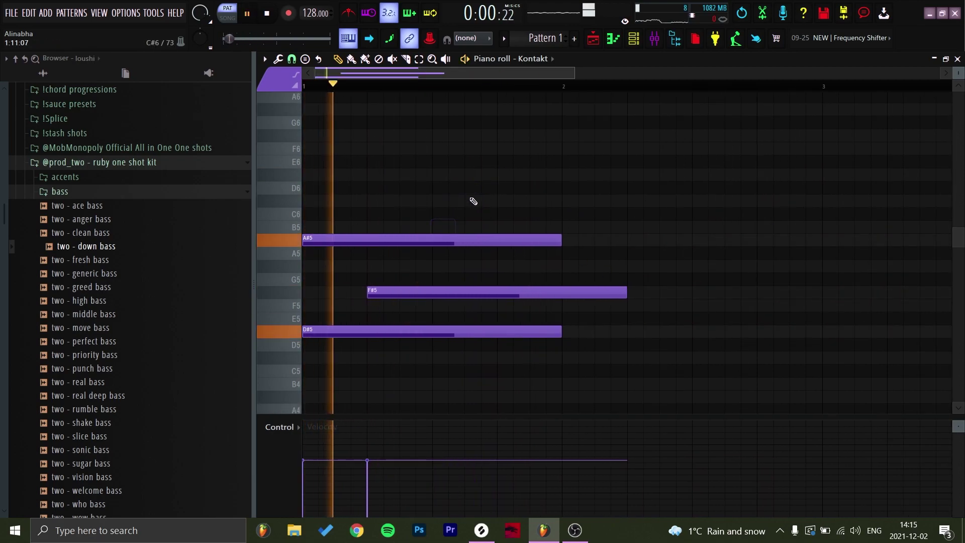
Step: Add an F#6 melody note above the chord in bar 1, starting on step 7
{"action": "key", "text": "space"}
{"action": "left_click", "coordinate": [442, 136]}
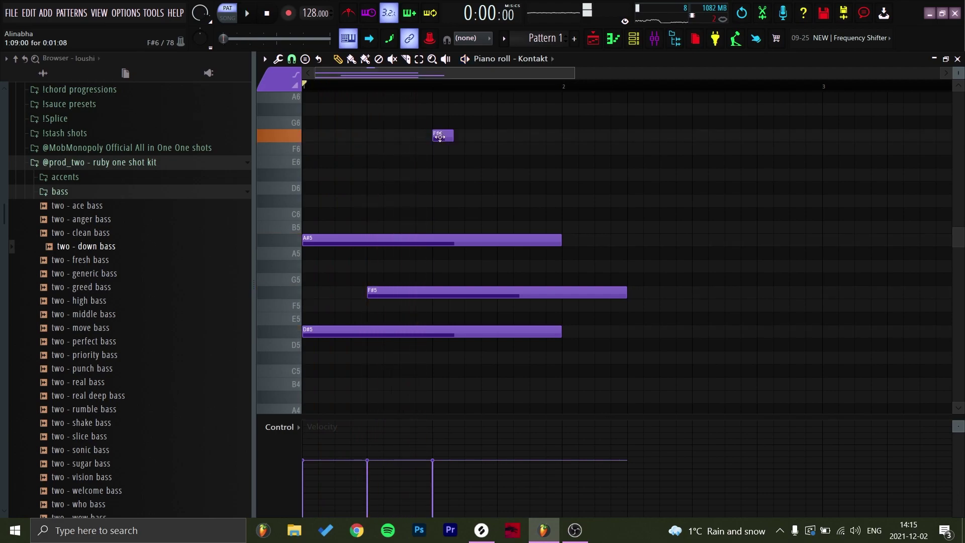
{"action": "left_click_drag", "start_coordinate": [421, 139], "coordinate": [418, 156]}
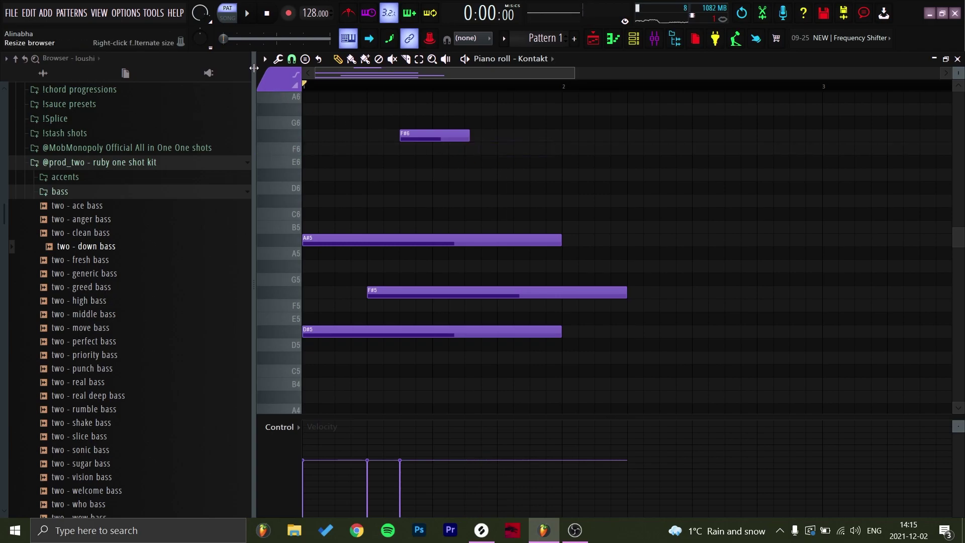
Step: Change the piano roll's snap setting, trim F#6 to four steps, and add an F6 note filling the rest of bar 1
{"action": "left_click", "coordinate": [278, 58]}
{"action": "mouse_move", "coordinate": [291, 60]}
{"action": "left_click", "coordinate": [304, 90]}
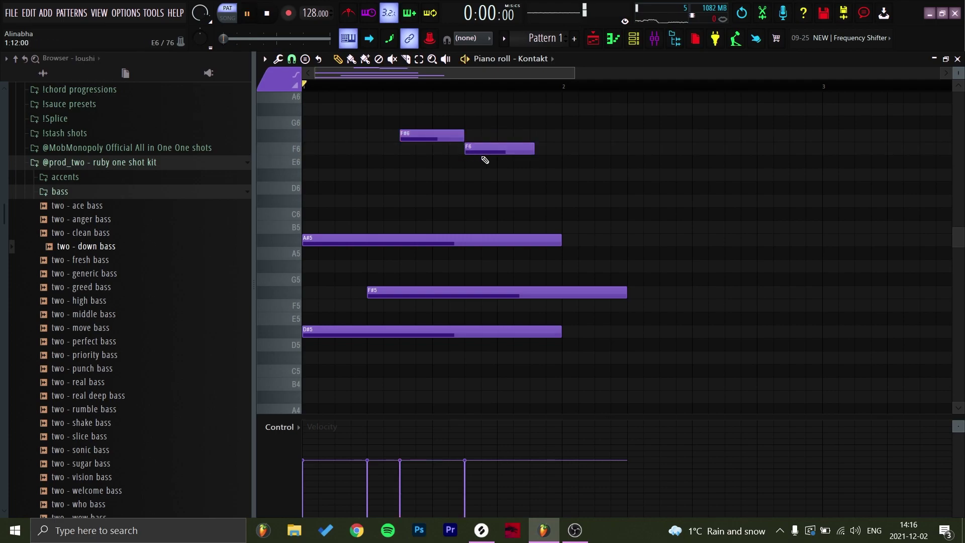
{"action": "key", "text": "space"}
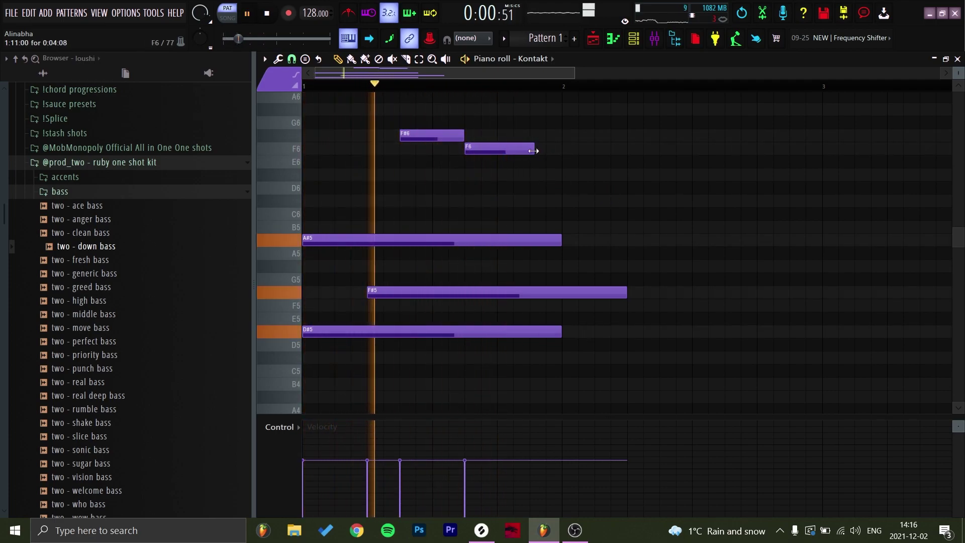
{"action": "key", "text": "space"}
{"action": "left_click_drag", "start_coordinate": [533, 151], "coordinate": [558, 157]}
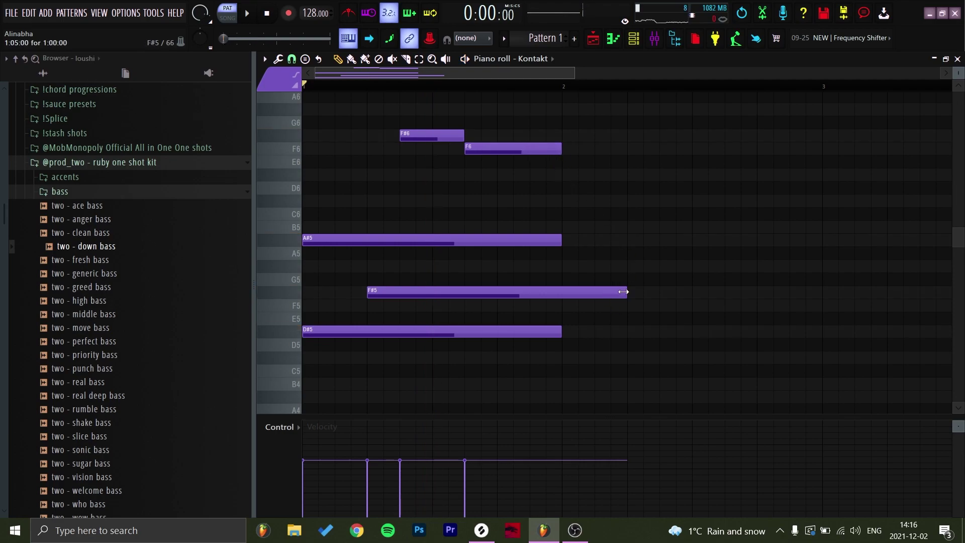
Step: Trim the F#5 note to the end of bar 1 and duplicate the phrase into bars 2 and 3
{"action": "key", "text": "ctrl+b"}
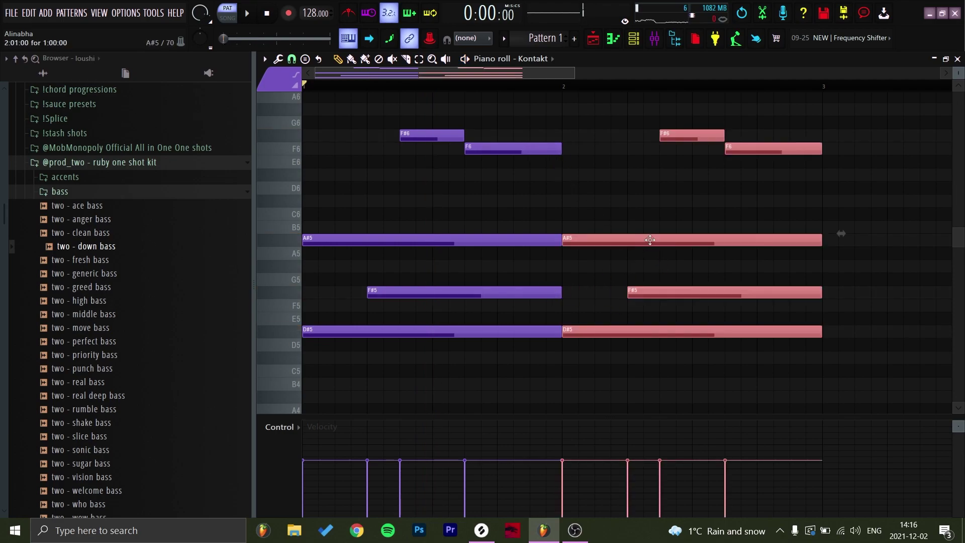
{"action": "scroll", "coordinate": [619, 86], "scroll_direction": "down", "scroll_amount": 3}
{"action": "key", "text": "ctrl+b"}
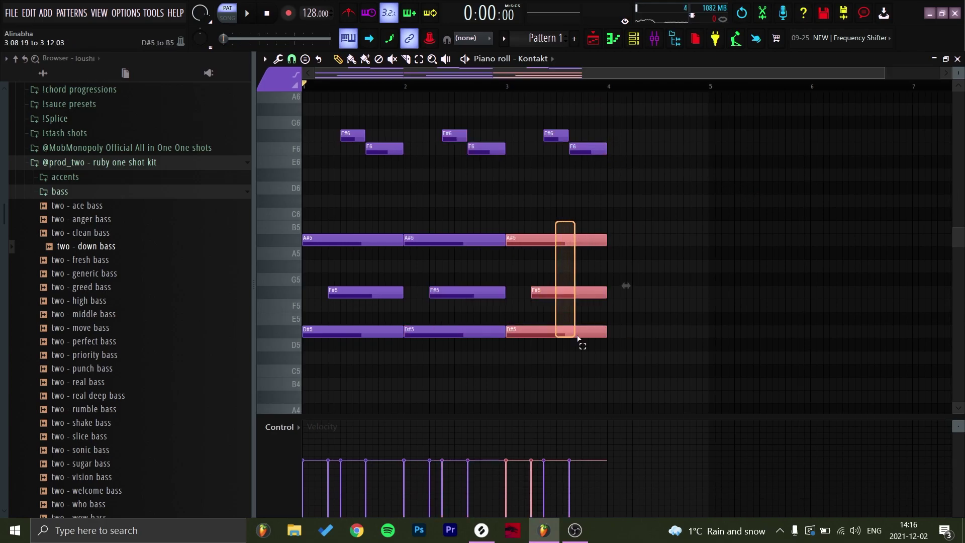
Step: Transpose the three chord notes in bar 3 down four semitones to B4, D5 and F#5
{"action": "key", "text": "Down"}
{"action": "key", "text": "Down"}
{"action": "key", "text": "Down"}
{"action": "key", "text": "Down"}
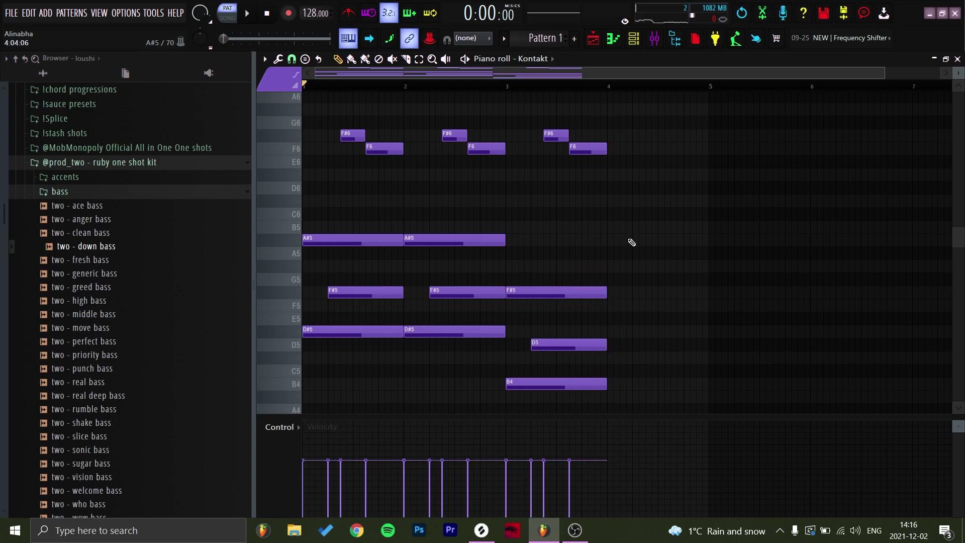
Step: Duplicate the bar 3 chord into bar 4 and transpose the copy down to G#4, B4 and D#5
{"action": "left_click_drag", "start_coordinate": [563, 258], "coordinate": [614, 431]}
{"action": "key", "text": "ctrl+b"}
{"action": "key", "text": "shift+Down"}
{"action": "key", "text": "shift+Down"}
{"action": "key", "text": "shift+Down"}
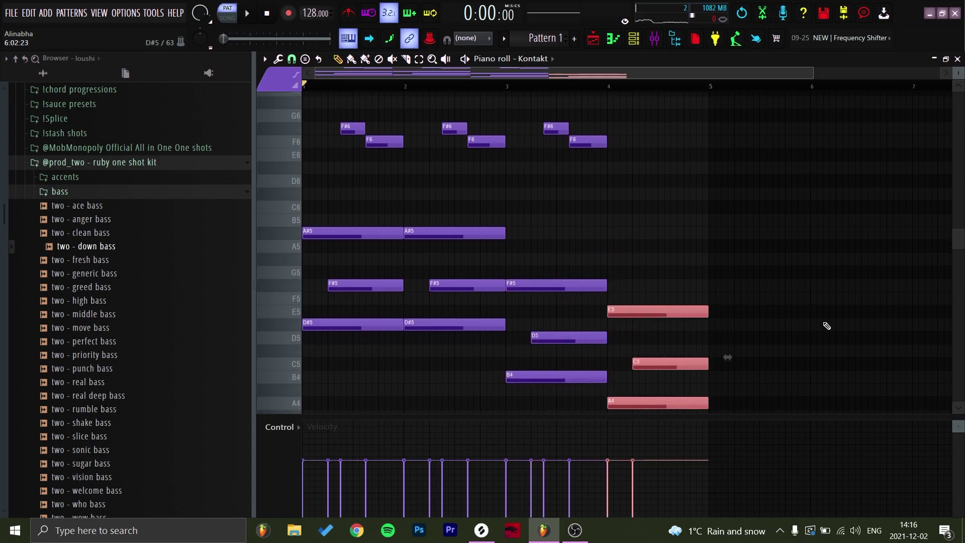
{"action": "scroll", "coordinate": [802, 271], "scroll_direction": "down", "scroll_amount": 4}
{"action": "left_click", "coordinate": [801, 271]}
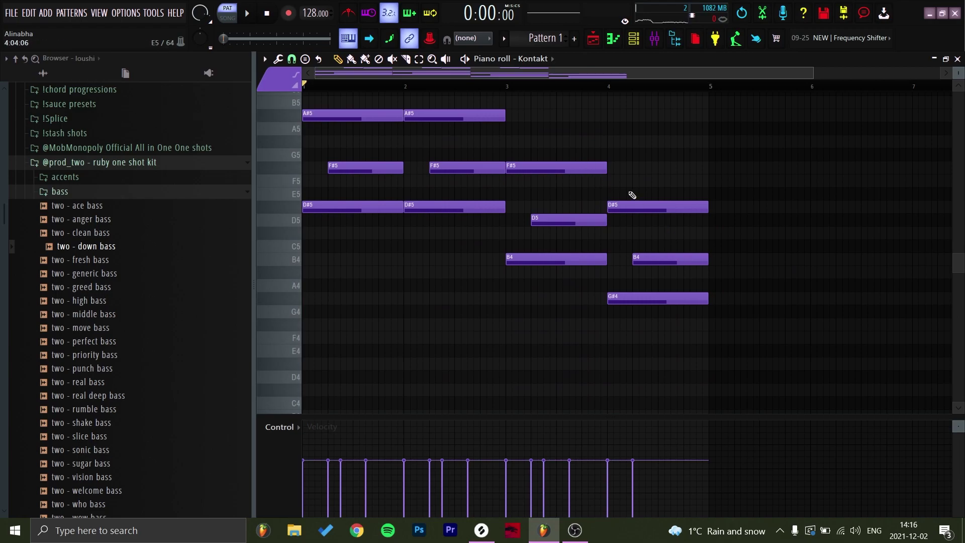
Step: Copy the F#6 and F6 melody notes from bar 3 into bar 4 and play the pattern
{"action": "scroll", "coordinate": [629, 195], "scroll_direction": "up", "scroll_amount": 1, "text": "ctrl"}
{"action": "left_click_drag", "start_coordinate": [659, 199], "coordinate": [732, 352], "text": "ctrl"}
{"action": "left_click", "coordinate": [833, 303], "text": "ctrl"}
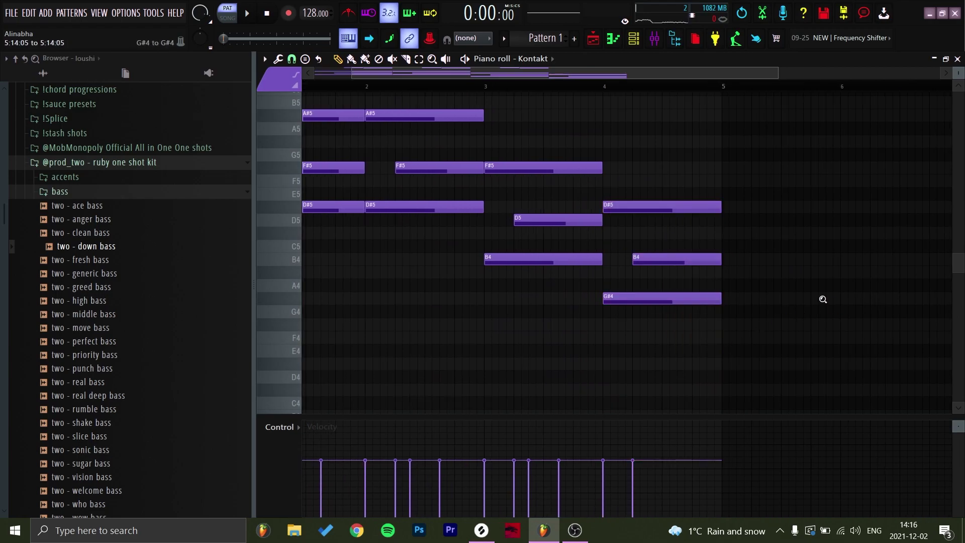
{"action": "right_click", "coordinate": [822, 300], "text": "ctrl"}
{"action": "left_click_drag", "start_coordinate": [750, 184], "coordinate": [797, 152], "text": "ctrl"}
{"action": "left_click", "coordinate": [827, 179], "text": "ctrl"}
{"action": "key", "text": "space"}
Step: Add a D#6 melody note on step 15 of bar 2 and trim it to two steps
{"action": "scroll", "coordinate": [586, 173], "scroll_direction": "up", "scroll_amount": 2}
{"action": "left_click", "coordinate": [566, 166]}
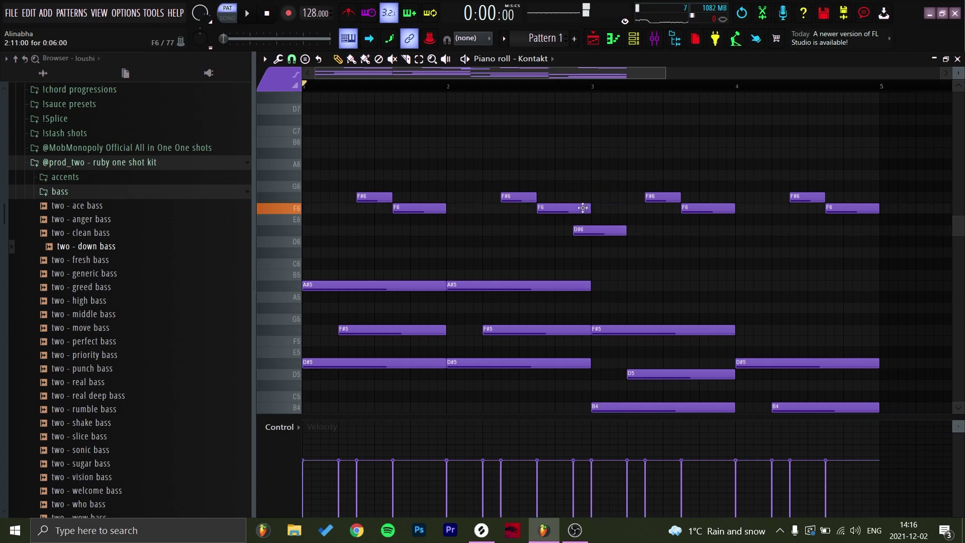
{"action": "key", "text": "space"}
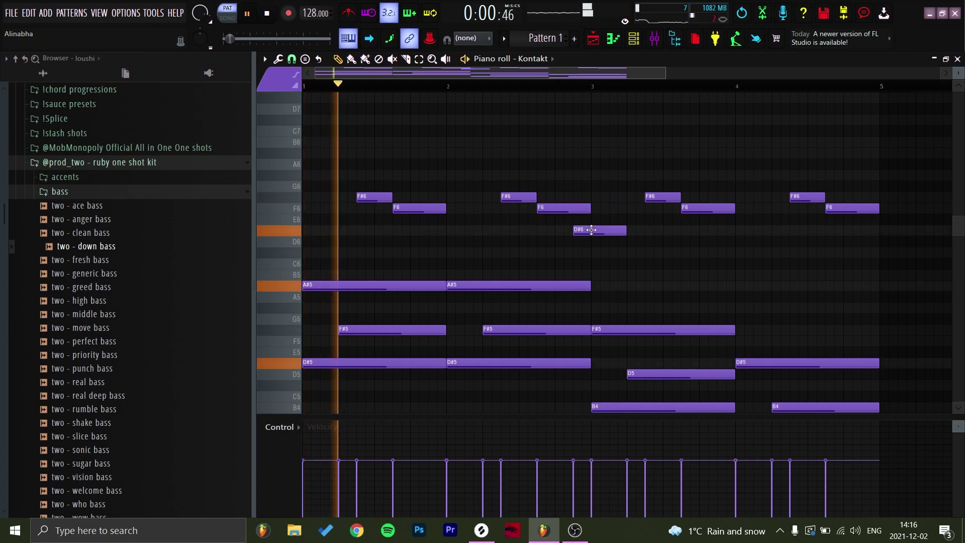
{"action": "left_click_drag", "start_coordinate": [625, 230], "coordinate": [586, 234]}
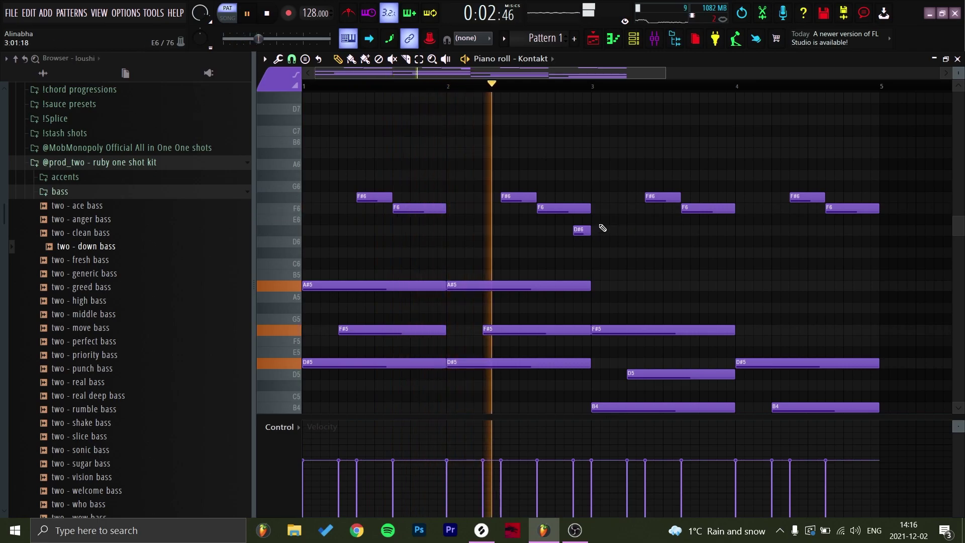
Step: Rework the end of bar 2: move D#6 two steps earlier, add a two-step F6 after it, and end the first F6 there
{"action": "key", "text": "space"}
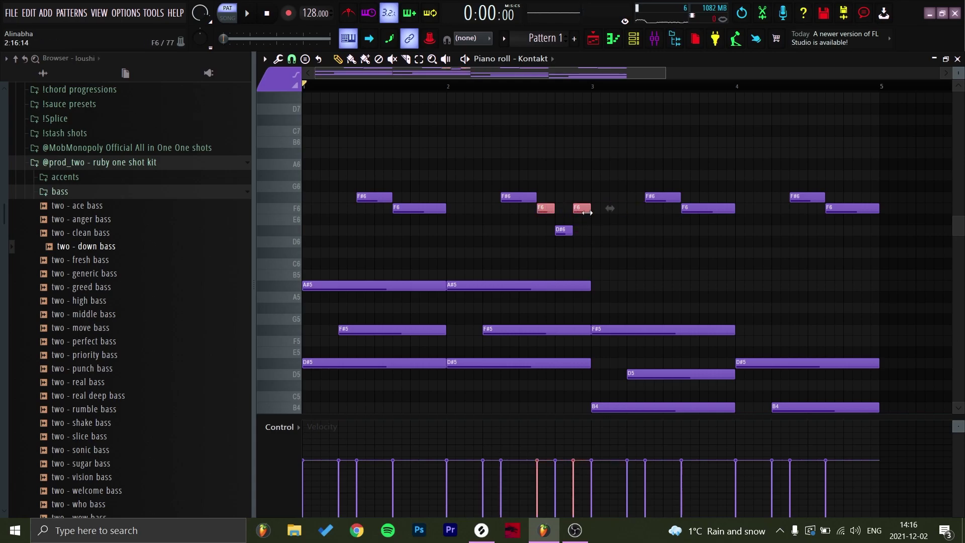
{"action": "key", "text": "space"}
{"action": "left_click_drag", "start_coordinate": [551, 213], "coordinate": [574, 213]}
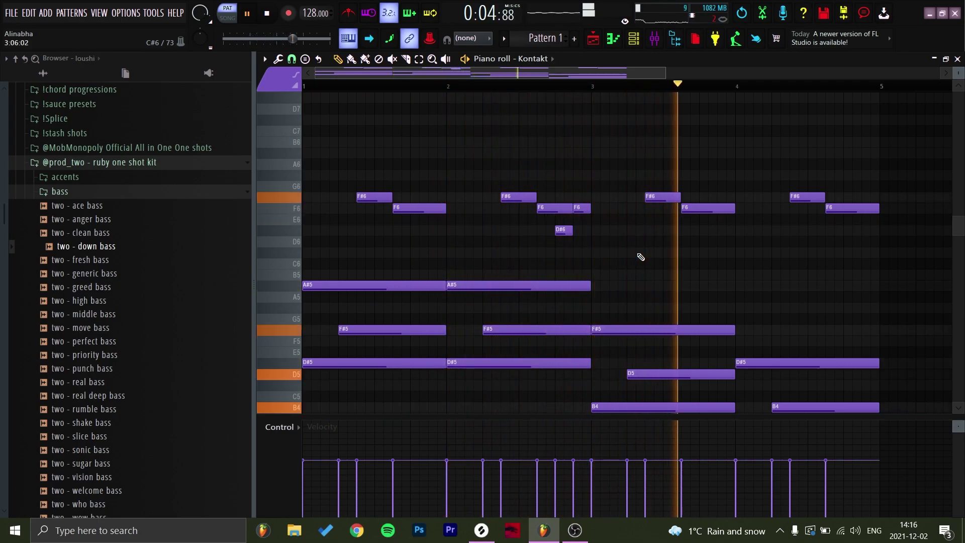
Step: Raise the D5 chord note in bar 3 to D#5 and play the pattern
{"action": "key", "text": "space"}
{"action": "scroll", "coordinate": [641, 257], "scroll_direction": "down", "scroll_amount": 3}
{"action": "left_click", "coordinate": [671, 313]}
{"action": "key", "text": "space"}
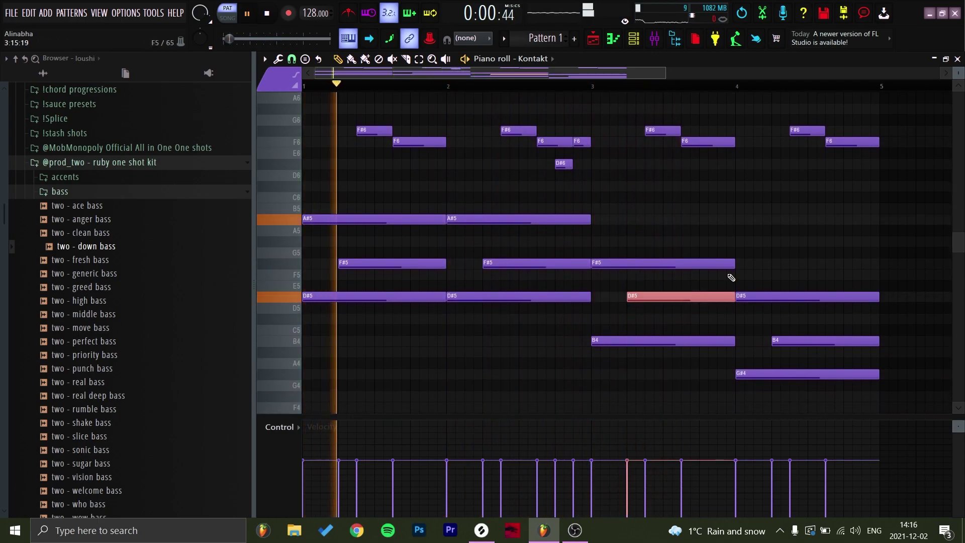
{"action": "scroll", "coordinate": [806, 168], "scroll_direction": "down", "scroll_amount": 2, "text": "ctrl"}
{"action": "key", "text": "space"}
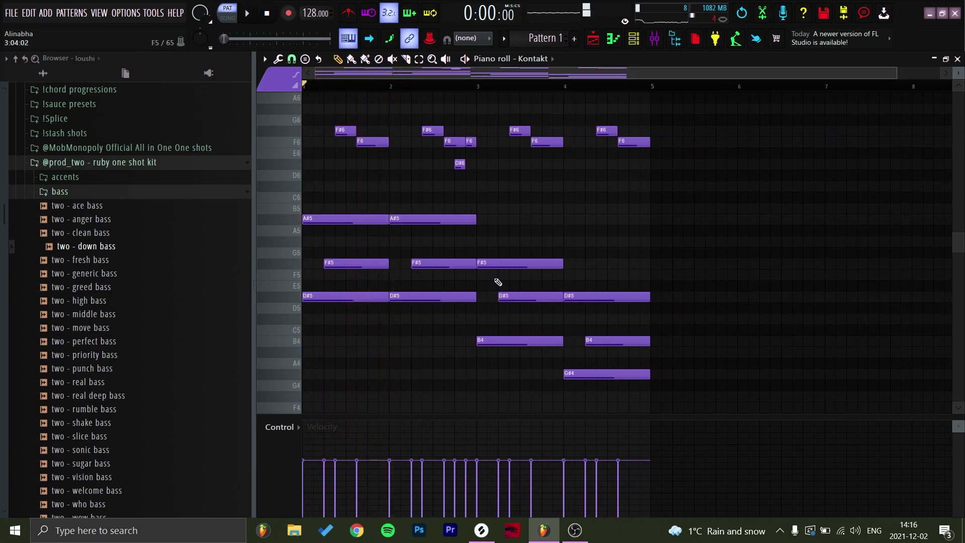
Step: Transpose the three chord notes in bar 3 down to A#4, C#5 and F5
{"action": "key", "text": "Up"}
{"action": "key", "text": "Up"}
{"action": "key", "text": "Down"}
{"action": "key", "text": "Up"}
{"action": "key", "text": "Down"}
{"action": "key", "text": "Down"}
{"action": "key", "text": "Down"}
{"action": "left_click", "coordinate": [510, 310], "text": "ctrl"}
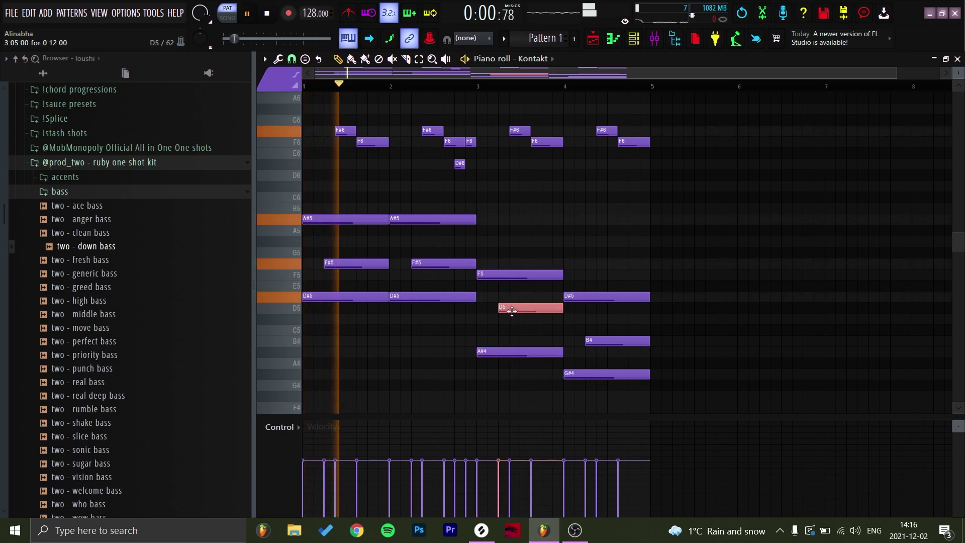
{"action": "key", "text": "shift+Down"}
{"action": "left_click", "coordinate": [762, 256], "text": "ctrl"}
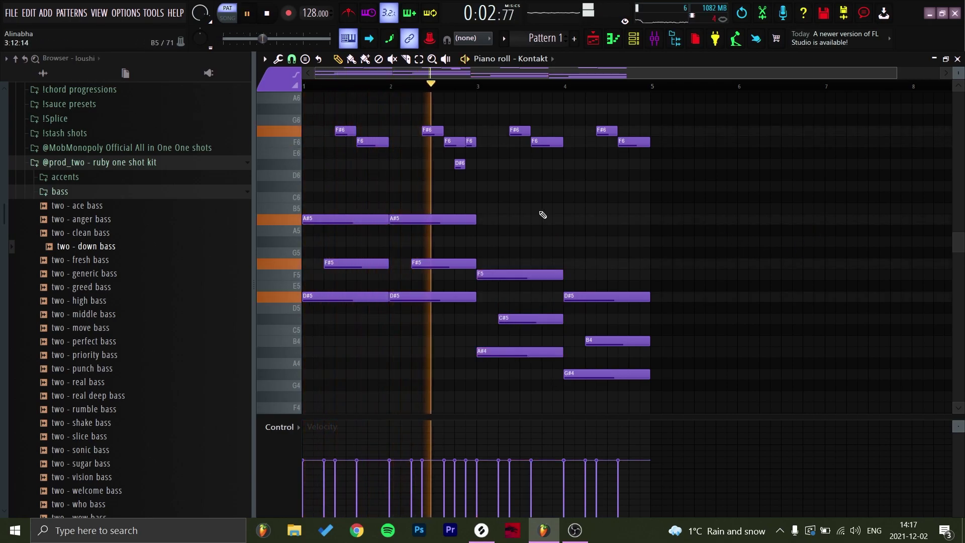
Step: Copy the D#6 and F6 melody notes from the end of bar 2 to the end of bar 4 and transpose them down to A#5 and C6
{"action": "scroll", "coordinate": [548, 213], "scroll_direction": "down", "scroll_amount": 1}
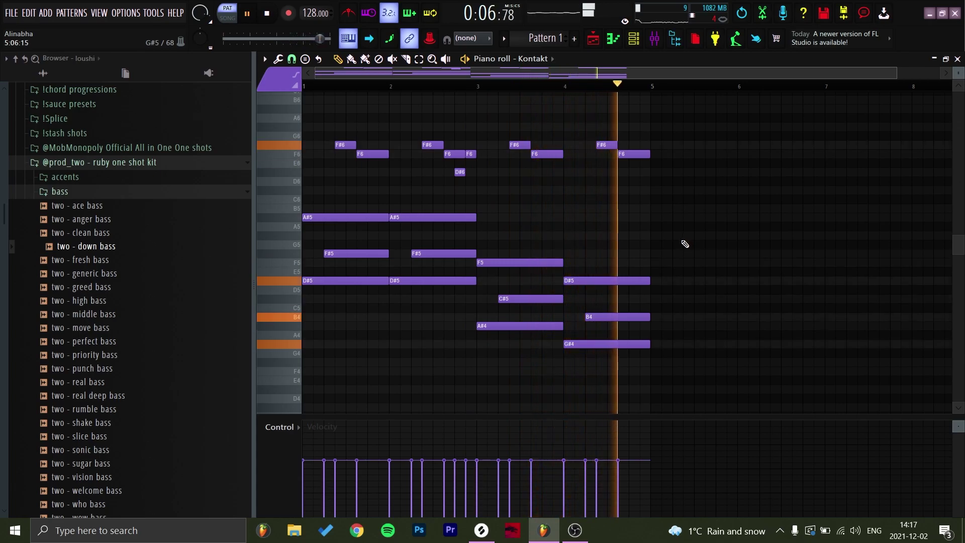
{"action": "key", "text": "space"}
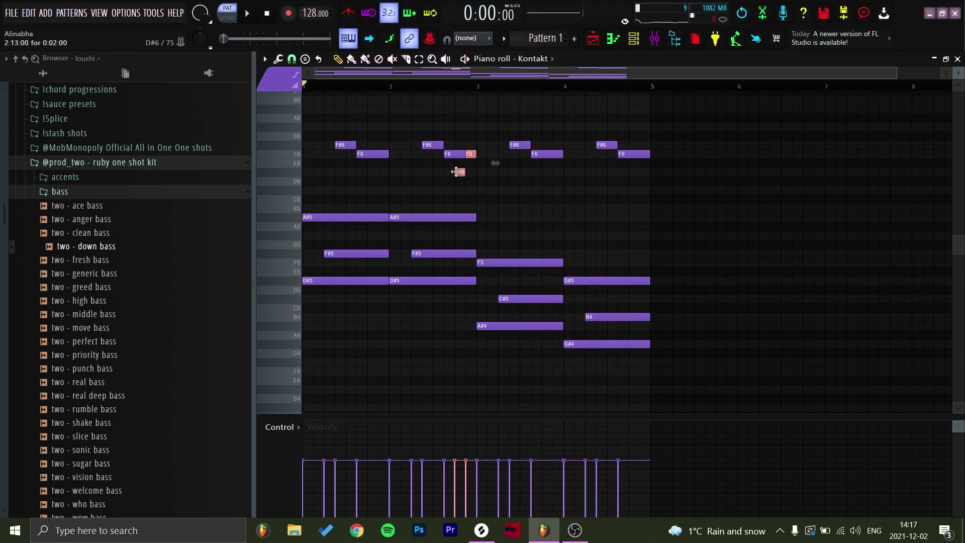
{"action": "key", "text": "space"}
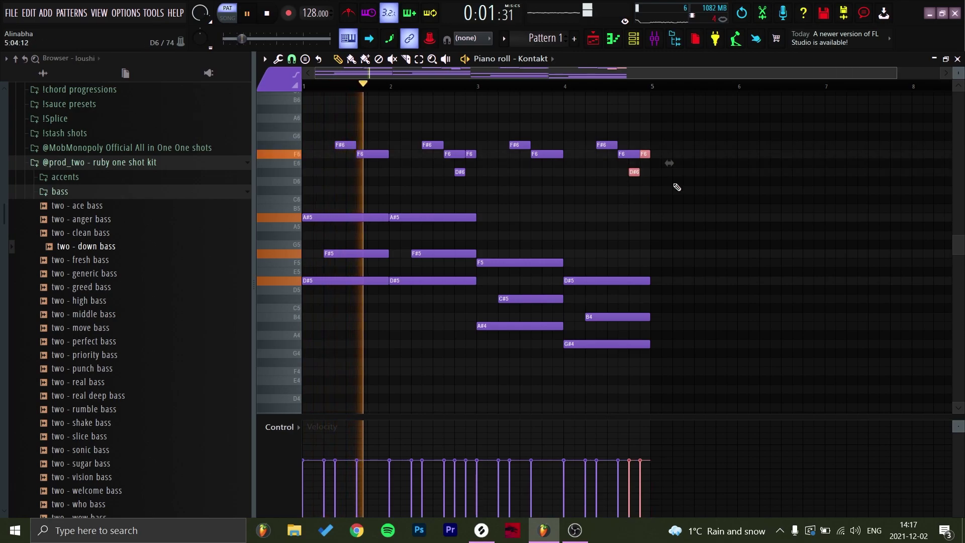
{"action": "key", "text": "shift+Down"}
{"action": "key", "text": "shift+Down"}
{"action": "key", "text": "shift+Down"}
{"action": "key", "text": "shift+Down"}
{"action": "key", "text": "shift+Down"}
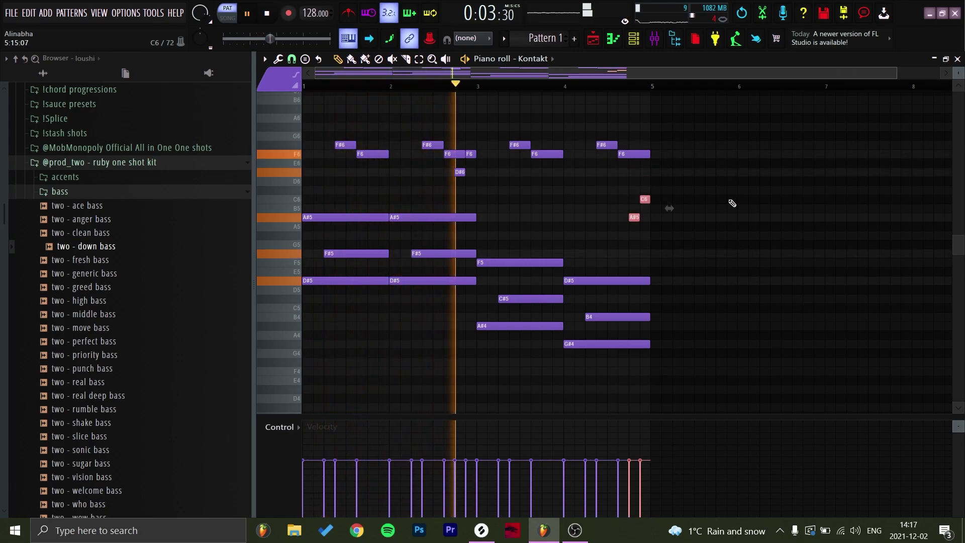
Step: Lower the last melody note of bar 4 to B5 and stop playback
{"action": "left_click", "coordinate": [697, 201], "text": "ctrl"}
{"action": "left_click_drag", "start_coordinate": [644, 199], "coordinate": [644, 208]}
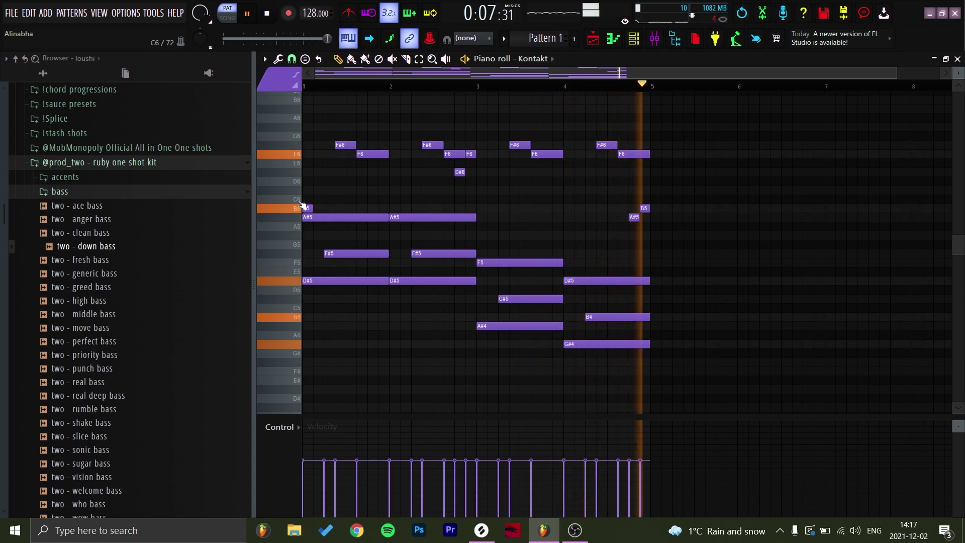
{"action": "key", "text": "space"}
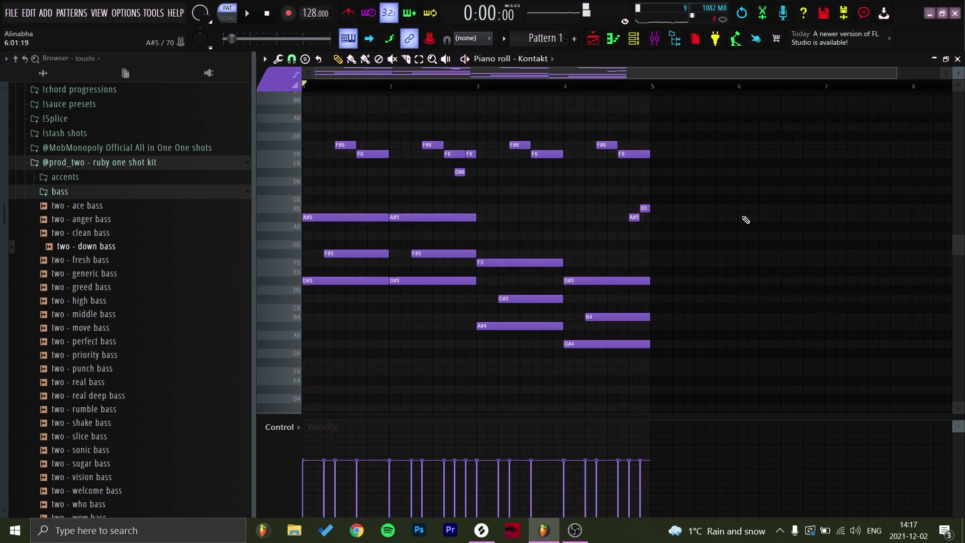
Step: Transpose the whole pattern down one octave and play it
{"action": "scroll", "coordinate": [746, 220], "scroll_direction": "down", "scroll_amount": 2}
{"action": "key", "text": "space"}
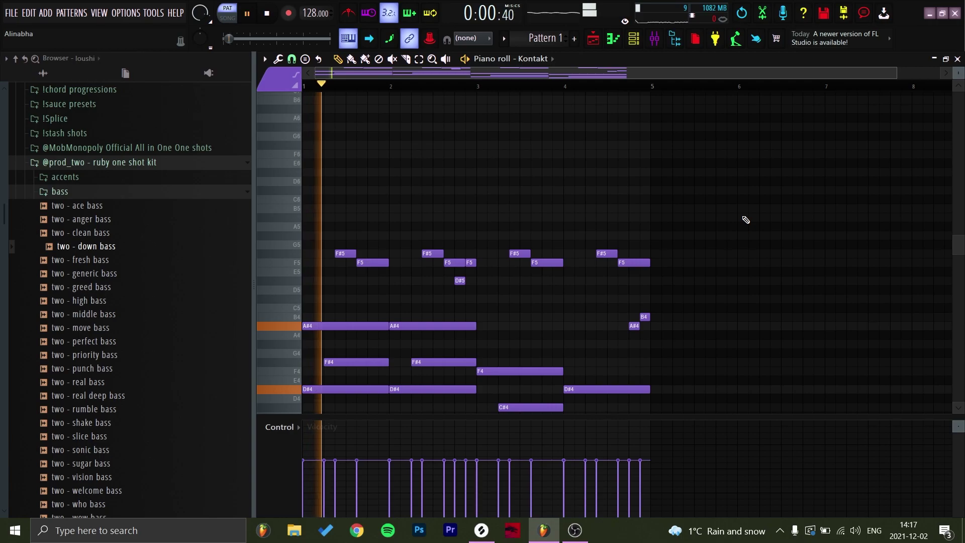
{"action": "right_click", "coordinate": [718, 238], "text": "ctrl"}
{"action": "left_click_drag", "start_coordinate": [664, 74], "coordinate": [857, 74]}
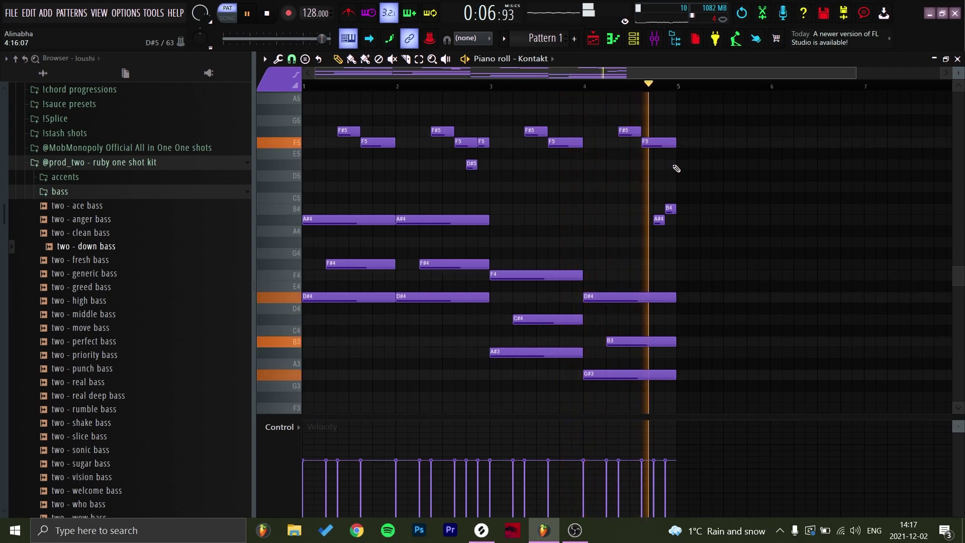
Step: Duplicate the four-bar pattern into bars 5 to 8
{"action": "key", "text": "ctrl+b"}
{"action": "right_click", "coordinate": [754, 200], "text": "ctrl"}
{"action": "scroll", "coordinate": [572, 199], "scroll_direction": "down", "scroll_amount": 2}
{"action": "left_click", "coordinate": [572, 199], "text": "ctrl"}
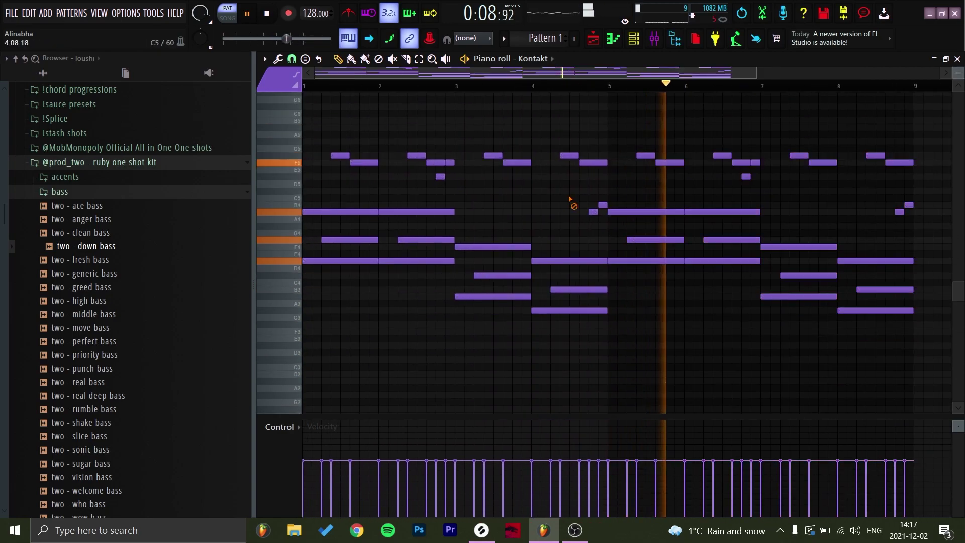
Step: Select all notes of the eight-bar pattern and raise their velocity slightly
{"action": "left_click_drag", "start_coordinate": [932, 341], "coordinate": [173, 132]}
{"action": "scroll", "coordinate": [561, 309], "scroll_direction": "up", "scroll_amount": 3}
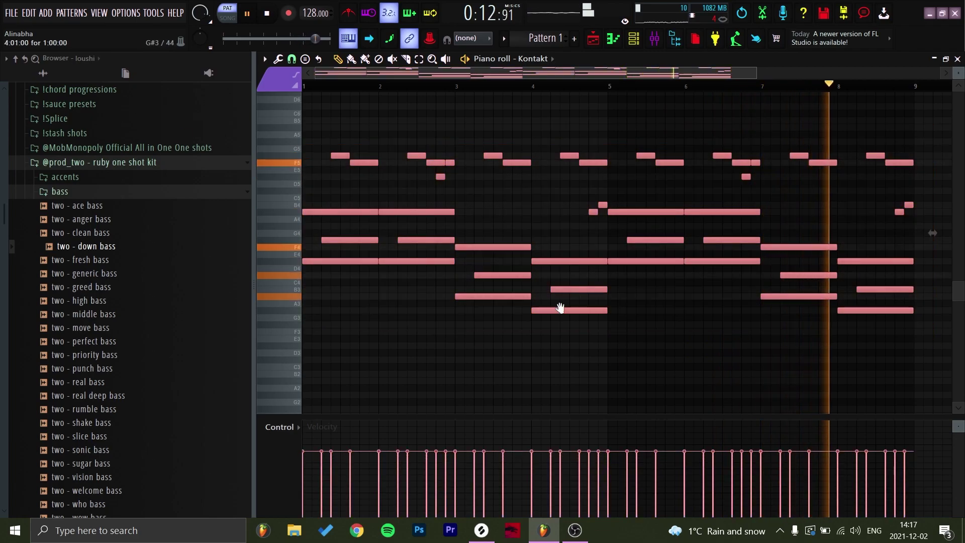
{"action": "scroll", "coordinate": [596, 325], "scroll_direction": "up", "scroll_amount": 1}
{"action": "left_click", "coordinate": [748, 375], "text": "ctrl"}
{"action": "scroll", "coordinate": [748, 376], "scroll_direction": "up", "scroll_amount": 2}
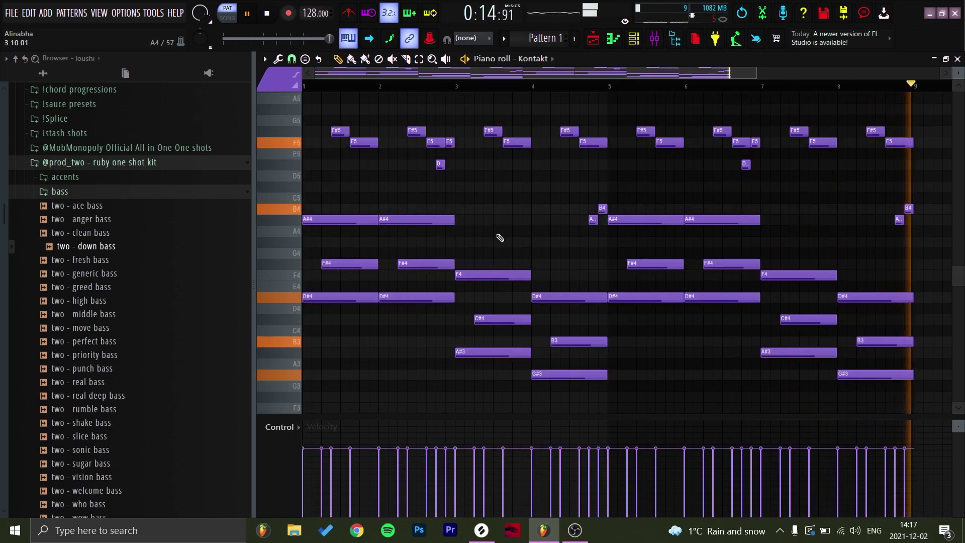
Step: Stop playback, transpose the whole pattern up three semitones so its first chord uses F#4, A4 and C#5, and play it
{"action": "scroll", "coordinate": [437, 188], "scroll_direction": "down", "scroll_amount": 1}
{"action": "key", "text": "space"}
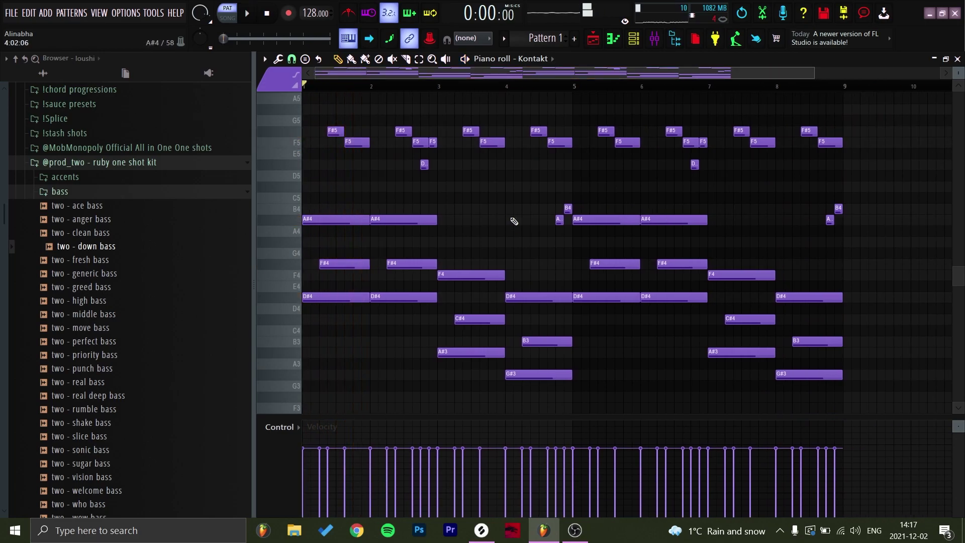
{"action": "key", "text": "shift+Up"}
{"action": "key", "text": "shift+Up"}
{"action": "key", "text": "shift+Up"}
{"action": "key", "text": "space"}
{"action": "scroll", "coordinate": [486, 216], "scroll_direction": "up", "scroll_amount": 2}
{"action": "scroll", "coordinate": [470, 219], "scroll_direction": "up", "scroll_amount": 1}
{"action": "scroll", "coordinate": [458, 215], "scroll_direction": "down", "scroll_amount": 1}
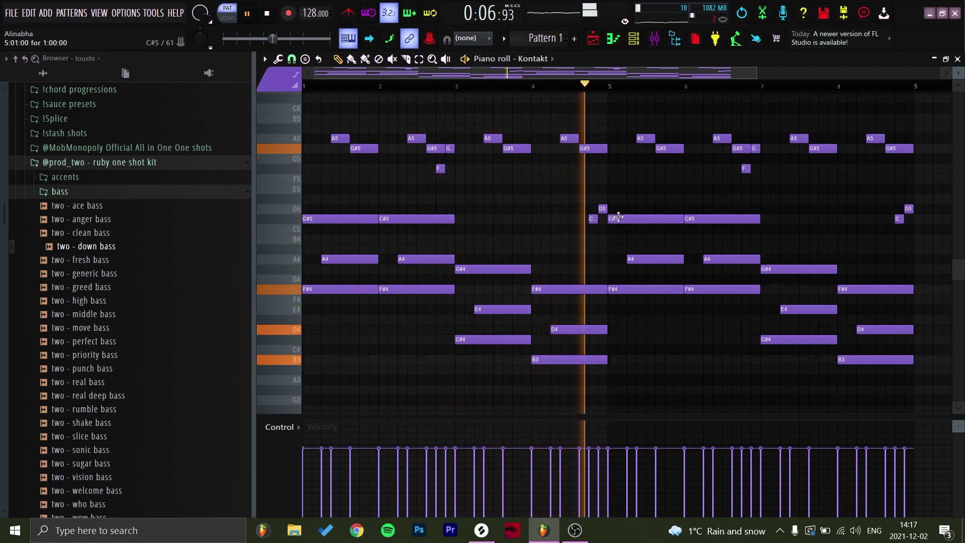
Step: Try the bar 4 chord at F4, G#4 and C5, and lower it to D#4, F#4 and A#4
{"action": "key", "text": "space"}
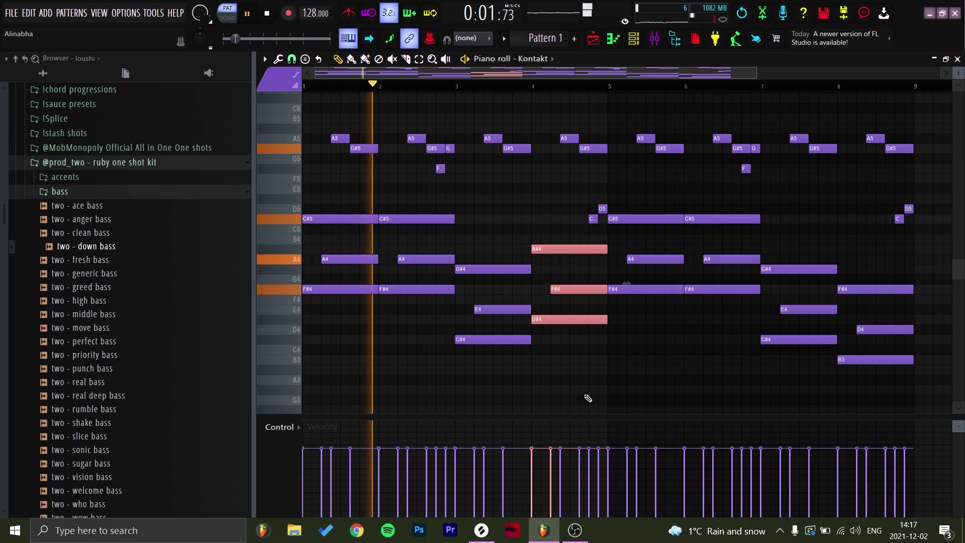
{"action": "key", "text": "shift+Up"}
{"action": "key", "text": "shift+Up"}
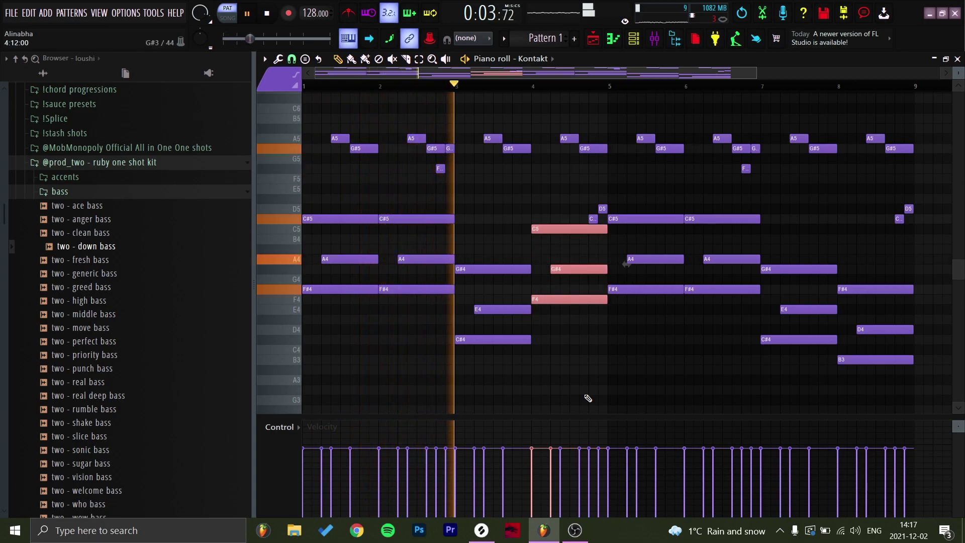
{"action": "key", "text": "shift+Down"}
{"action": "key", "text": "shift+Down"}
{"action": "key", "text": "shift+Down"}
{"action": "key", "text": "shift+Up"}
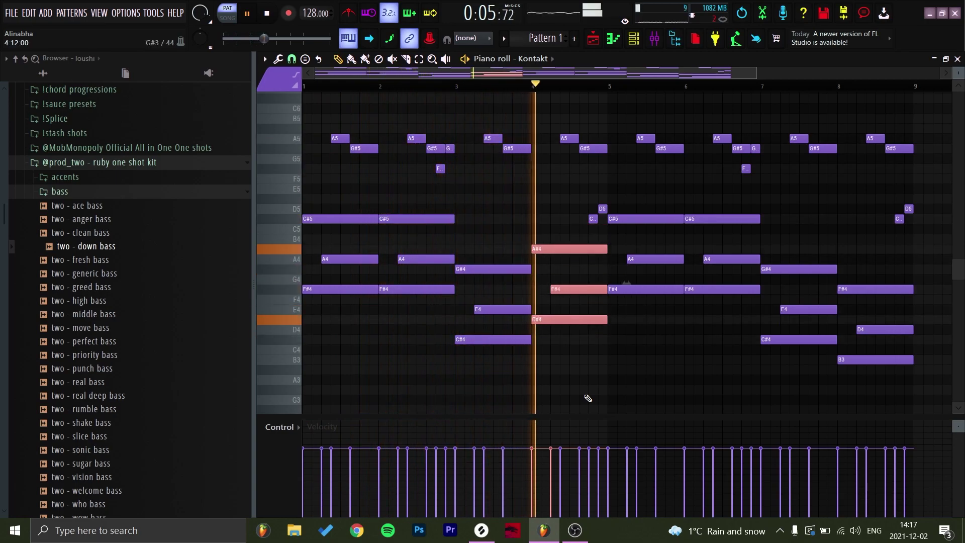
{"action": "key", "text": "space"}
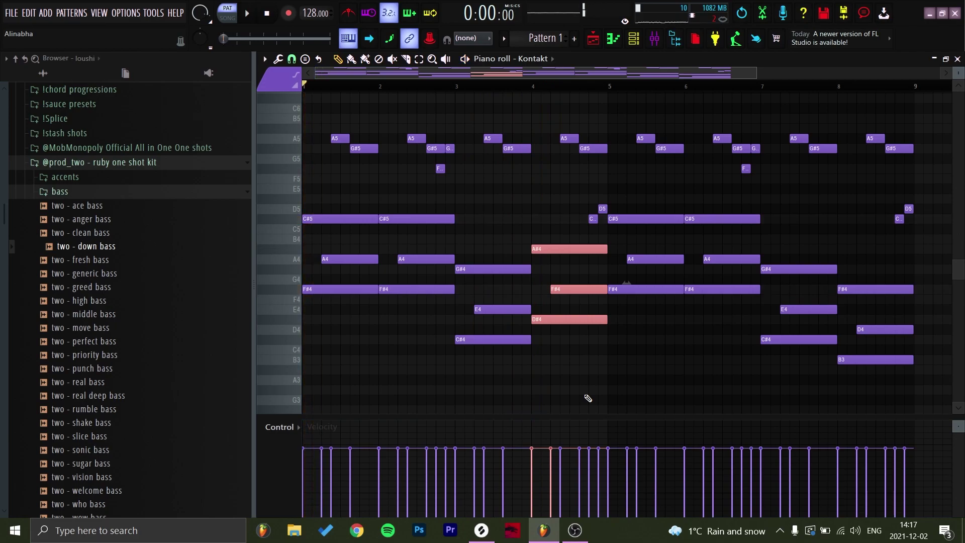
Step: Raise the outer notes of the bar 4 chord to E4 and B4 and its middle note to G#4 during playback
{"action": "key", "text": "space"}
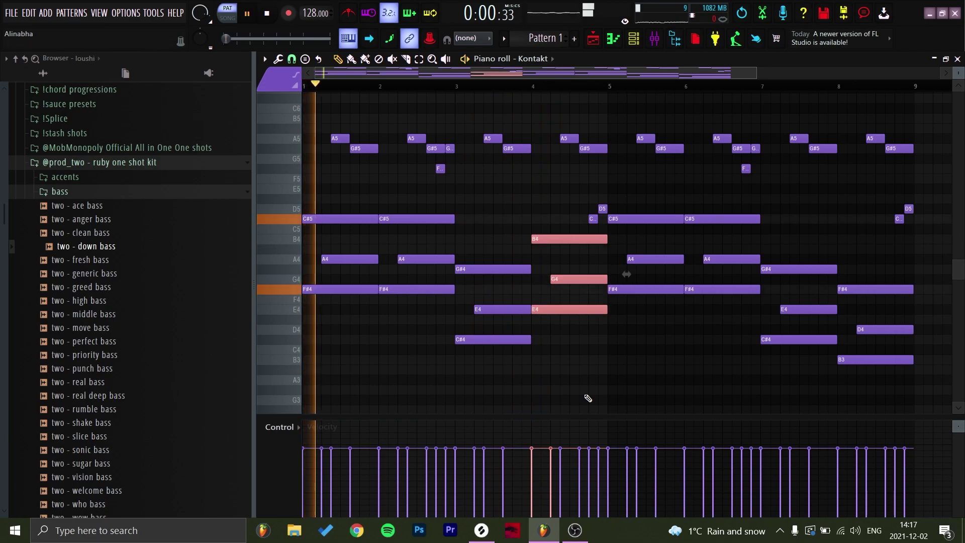
{"action": "left_click", "coordinate": [653, 401], "text": "ctrl"}
{"action": "left_click_drag", "start_coordinate": [561, 276], "coordinate": [562, 267]}
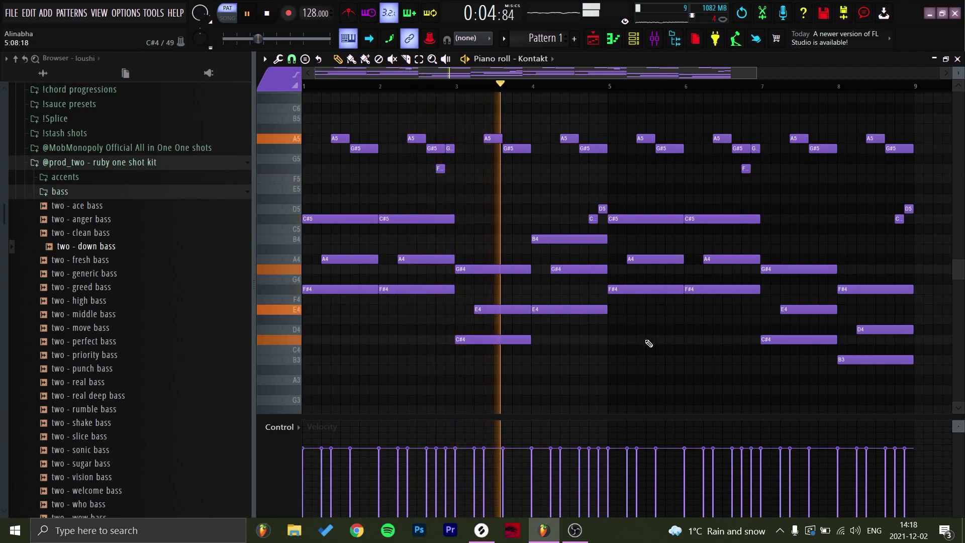
{"action": "key", "text": "space"}
{"action": "left_click_drag", "start_coordinate": [579, 231], "coordinate": [589, 324]}
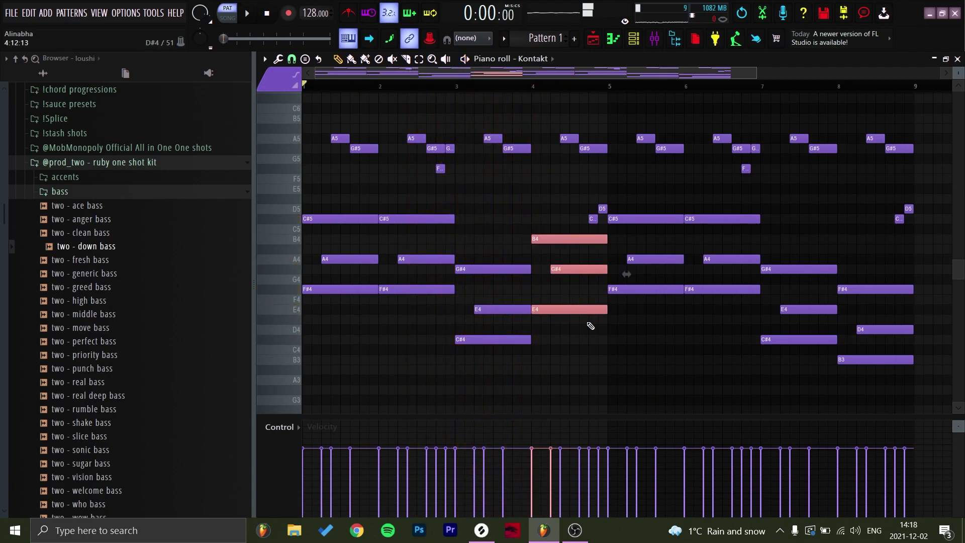
{"action": "left_click", "coordinate": [264, 61]}
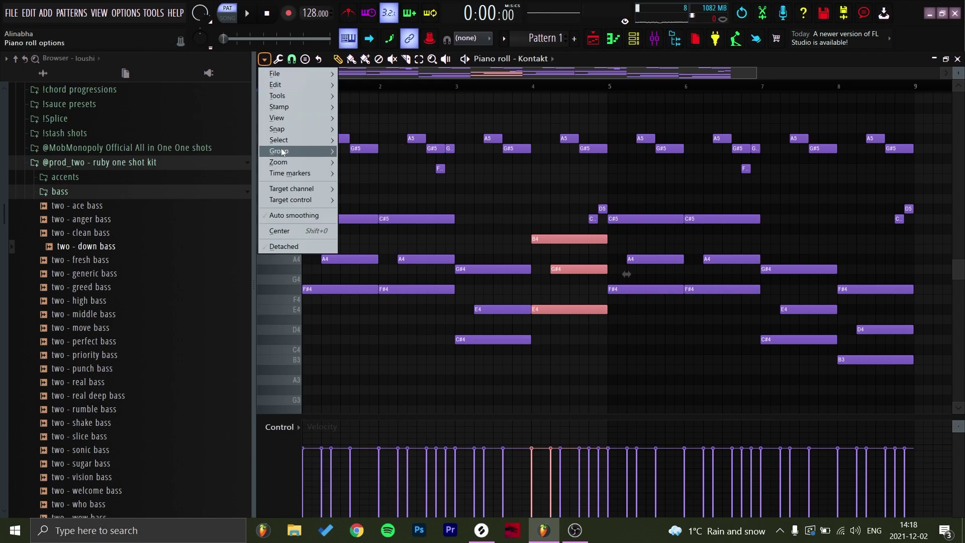
{"action": "mouse_move", "coordinate": [312, 117]}
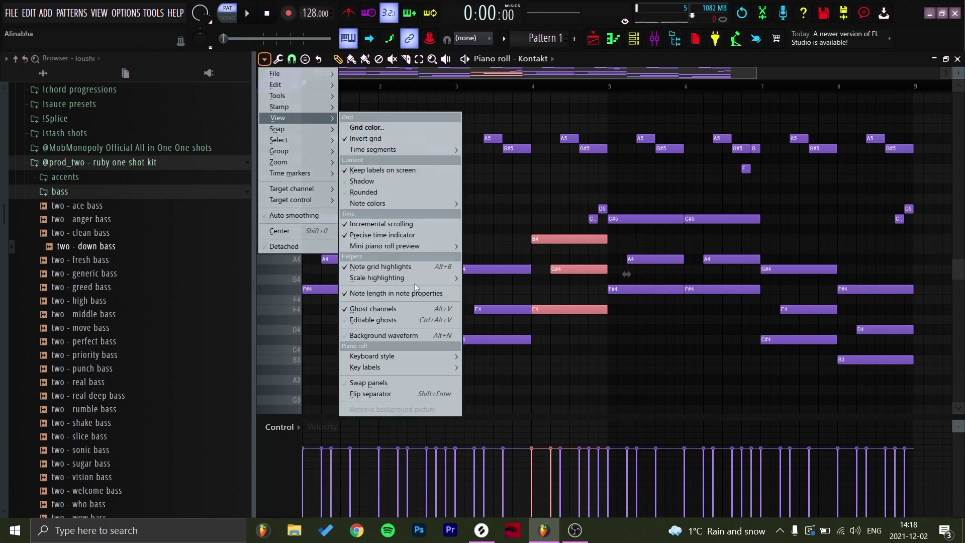
{"action": "mouse_move", "coordinate": [414, 282]}
{"action": "left_click", "coordinate": [726, 382]}
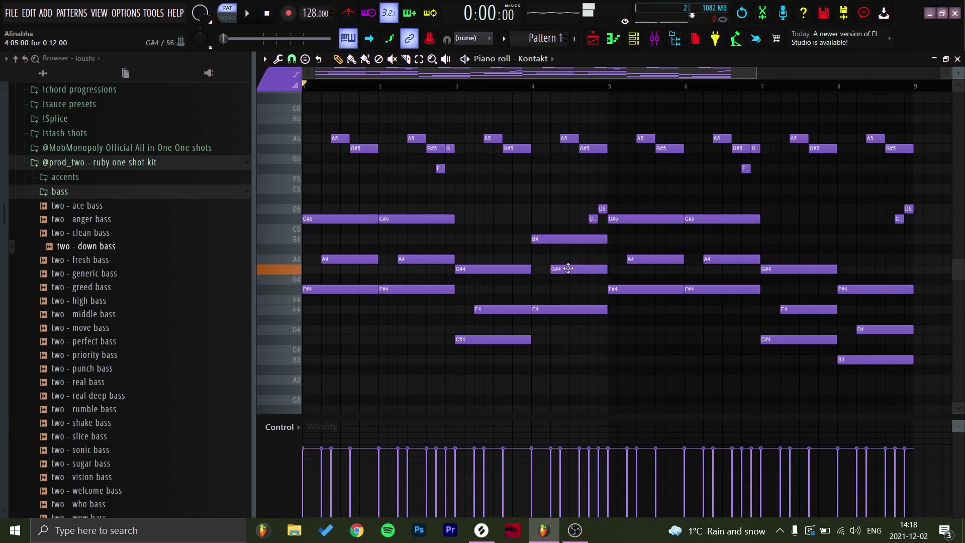
Step: Try the bar 4 chord a semitone lower, restore it to E4, G#4 and B4, and play the pattern from bar 3
{"action": "key", "text": "Up"}
{"action": "key", "text": "Up"}
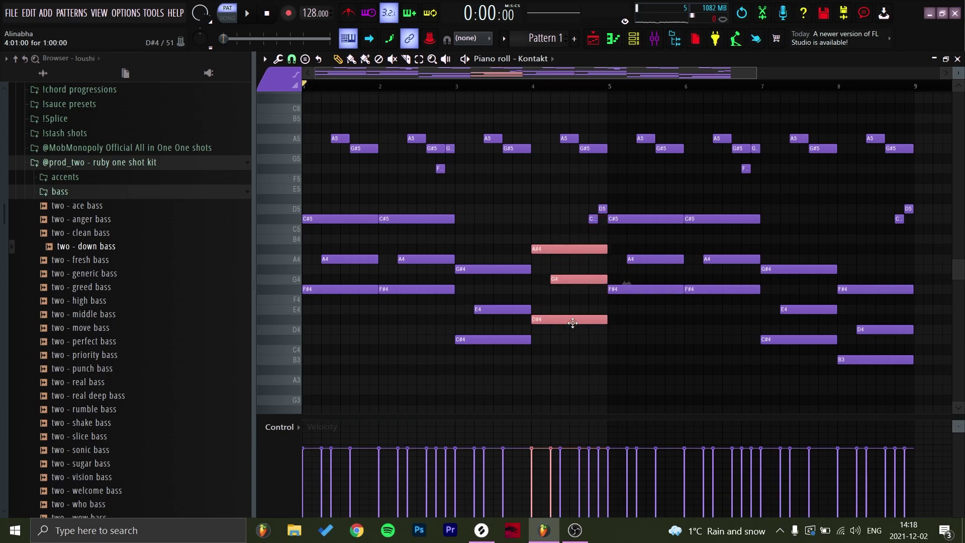
{"action": "key", "text": "space"}
{"action": "left_click", "coordinate": [445, 89]}
{"action": "key", "text": "space"}
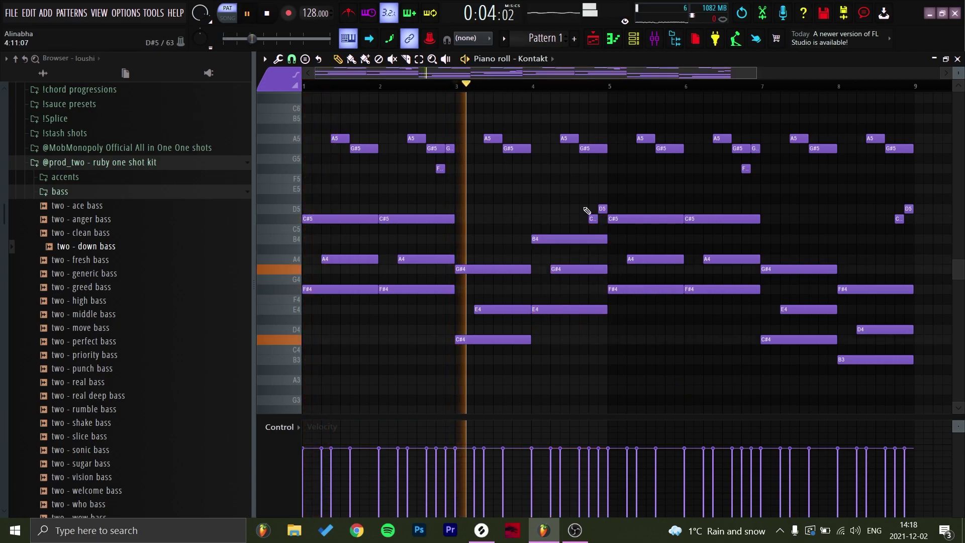
{"action": "scroll", "coordinate": [600, 302], "scroll_direction": "up", "scroll_amount": 2}
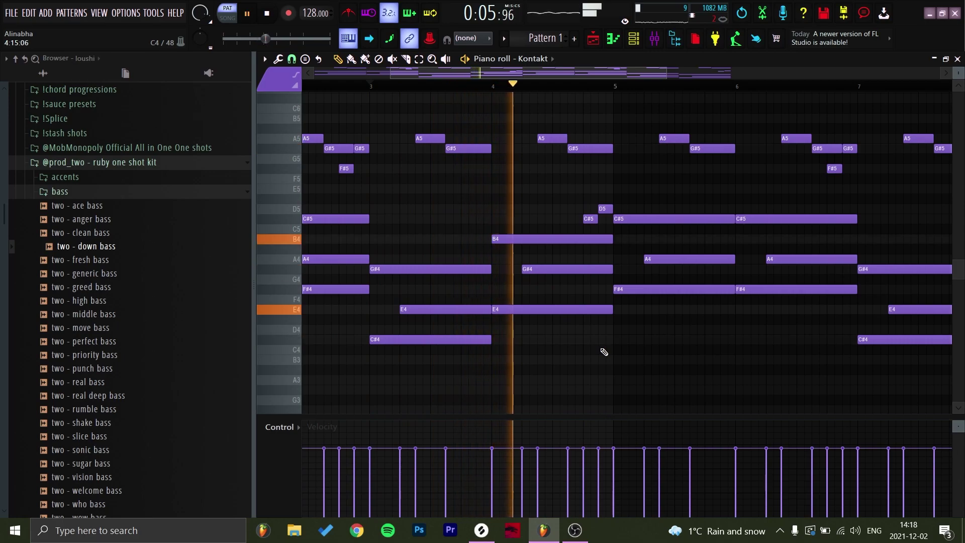
{"action": "key", "text": "space"}
{"action": "key", "text": "space"}
{"action": "key", "text": "space"}
Step: Transpose the bar 4 chord down to A3, C#4 and E4 and play it from bar 3
{"action": "left_click_drag", "start_coordinate": [553, 230], "coordinate": [578, 332]}
{"action": "key", "text": "Down"}
{"action": "key", "text": "Down"}
{"action": "key", "text": "Down"}
{"action": "key", "text": "Down"}
{"action": "key", "text": "Down"}
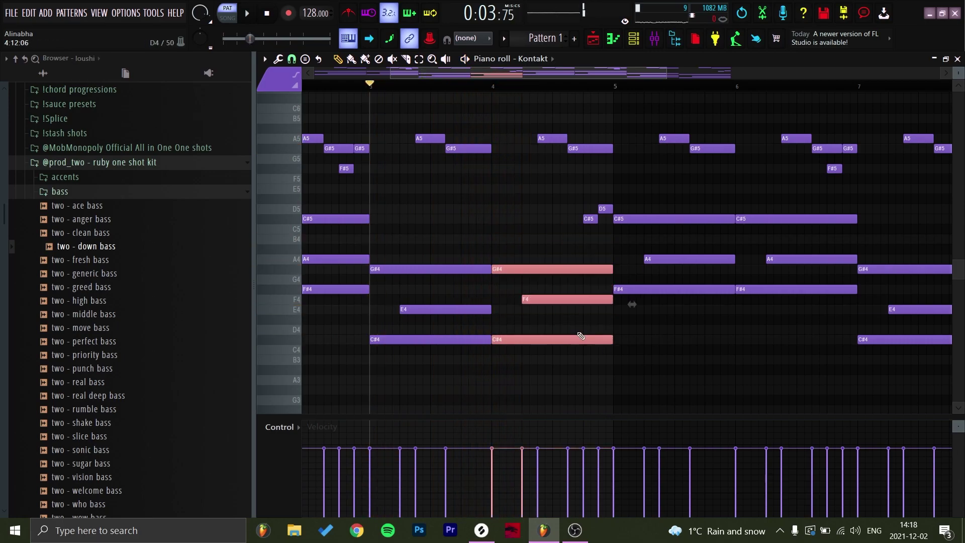
{"action": "key", "text": "space"}
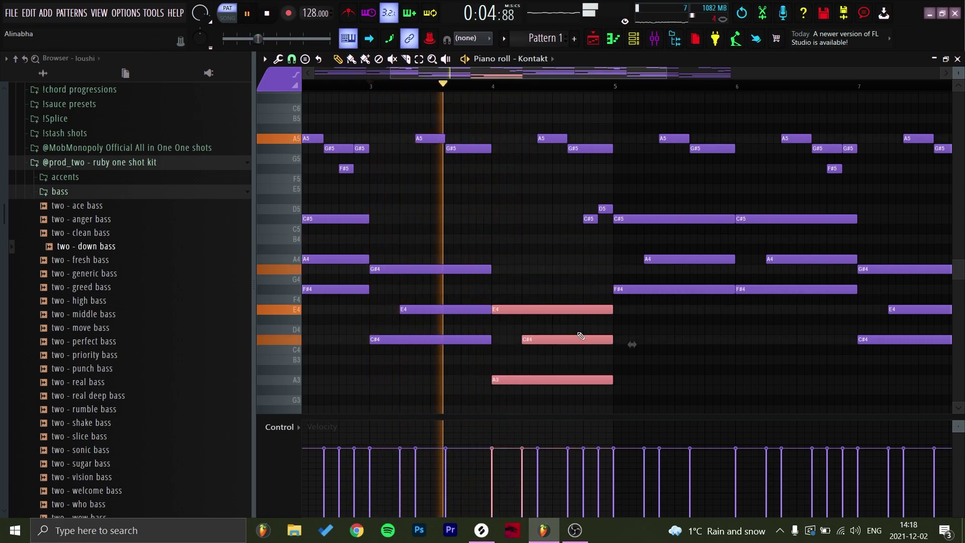
{"action": "key", "text": "space"}
{"action": "key", "text": "space"}
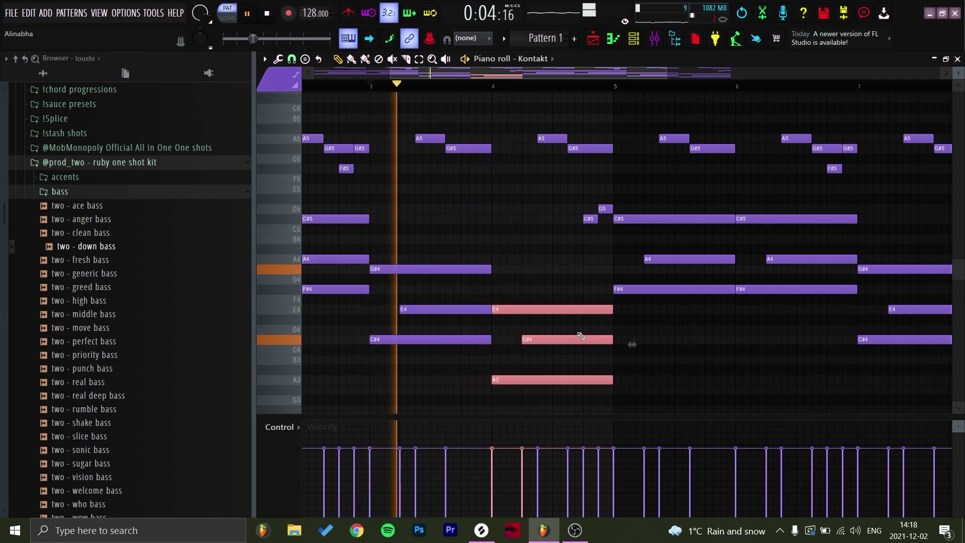
Step: Transpose the bar 4 chord up two semitones to B3 and F#4, trying E4 and settling on D4 for its middle note
{"action": "key", "text": "Up"}
{"action": "key", "text": "Up"}
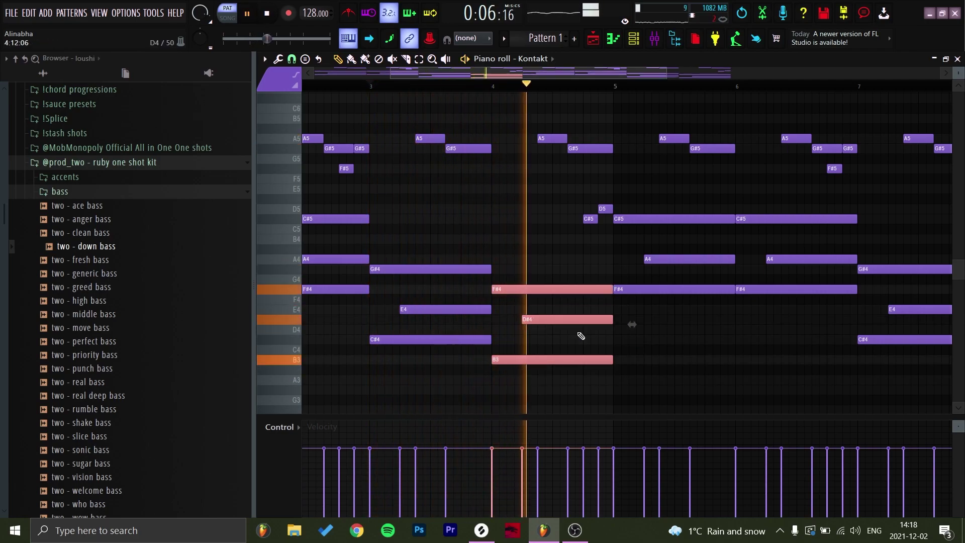
{"action": "mouse_move", "coordinate": [573, 320]}
{"action": "left_mouse_down"}
{"action": "mouse_move", "coordinate": [566, 328]}
{"action": "mouse_move", "coordinate": [564, 308]}
{"action": "left_mouse_up"}
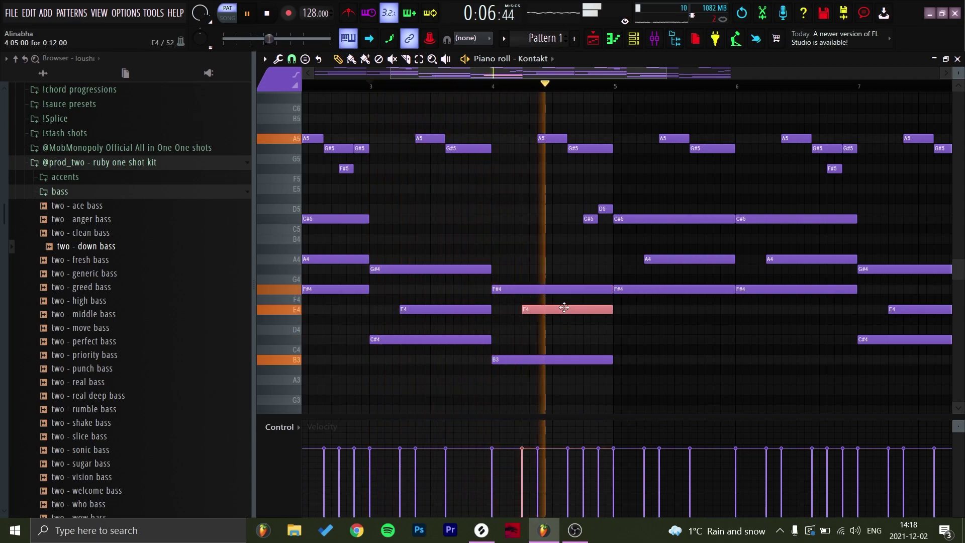
{"action": "key", "text": "Down"}
{"action": "key", "text": "Down"}
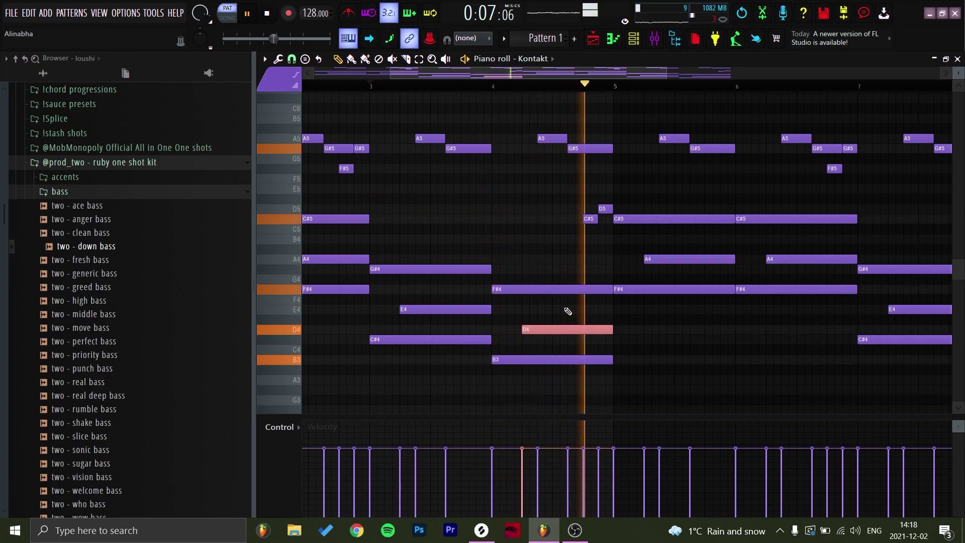
Step: Replace the notes in bars 5 to 8 with a fresh duplicate of bars 1 to 4 and stop playback
{"action": "right_click", "coordinate": [644, 290], "text": "ctrl"}
{"action": "left_click_drag", "start_coordinate": [607, 89], "coordinate": [931, 254]}
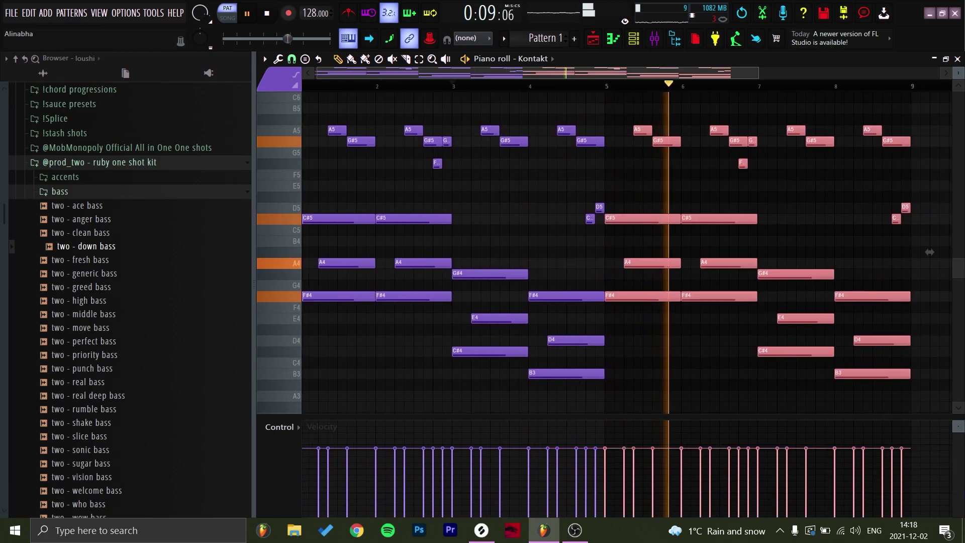
{"action": "key", "text": "Delete"}
{"action": "key", "text": "ctrl+b"}
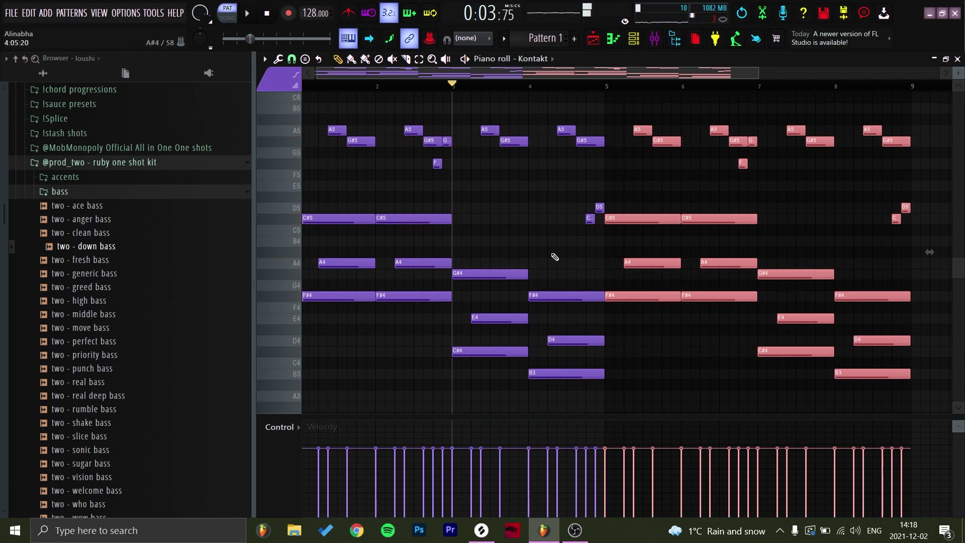
{"action": "key", "text": "space"}
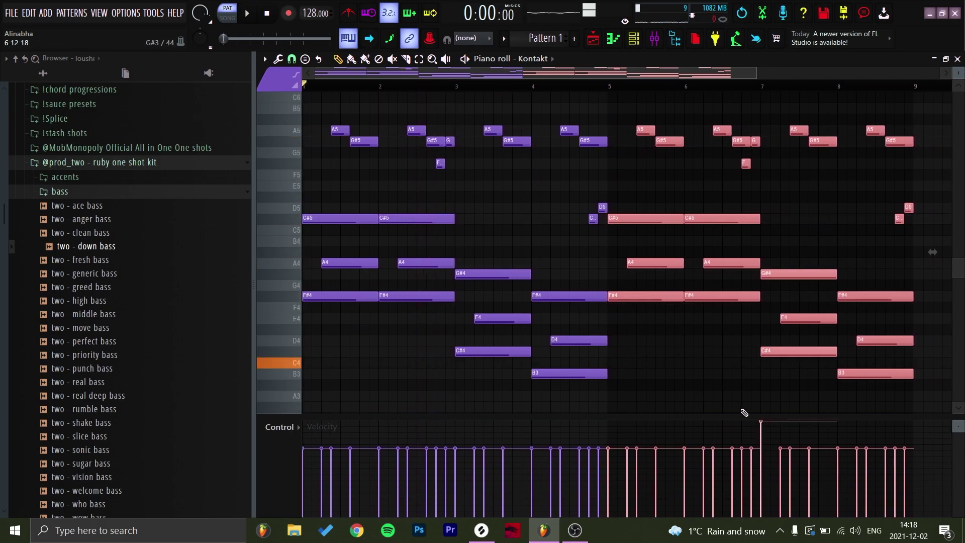
Step: Undo the last velocity edit, deselect all notes and play the pattern from the start
{"action": "key", "text": "ctrl+d"}
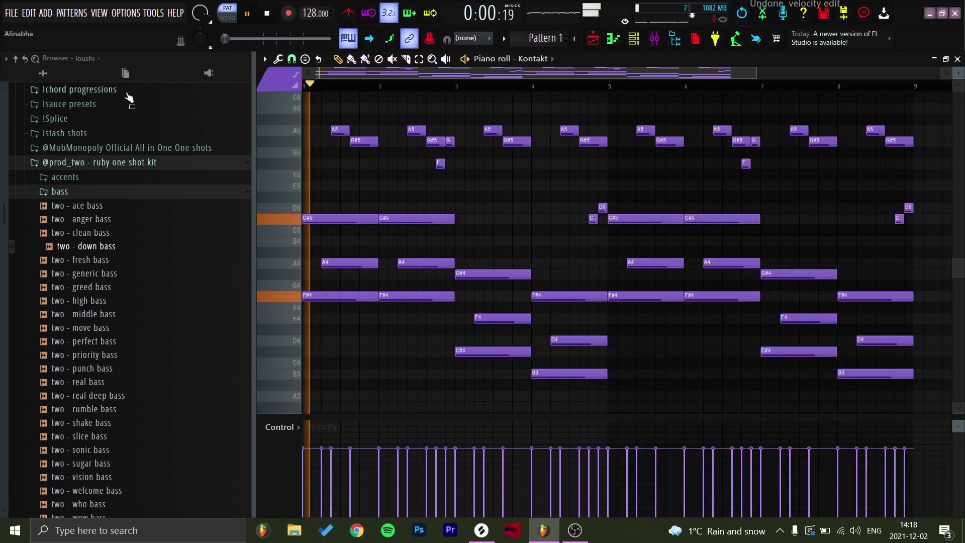
{"action": "scroll", "coordinate": [457, 410], "scroll_direction": "up", "scroll_amount": 3}
{"action": "key", "text": "space"}
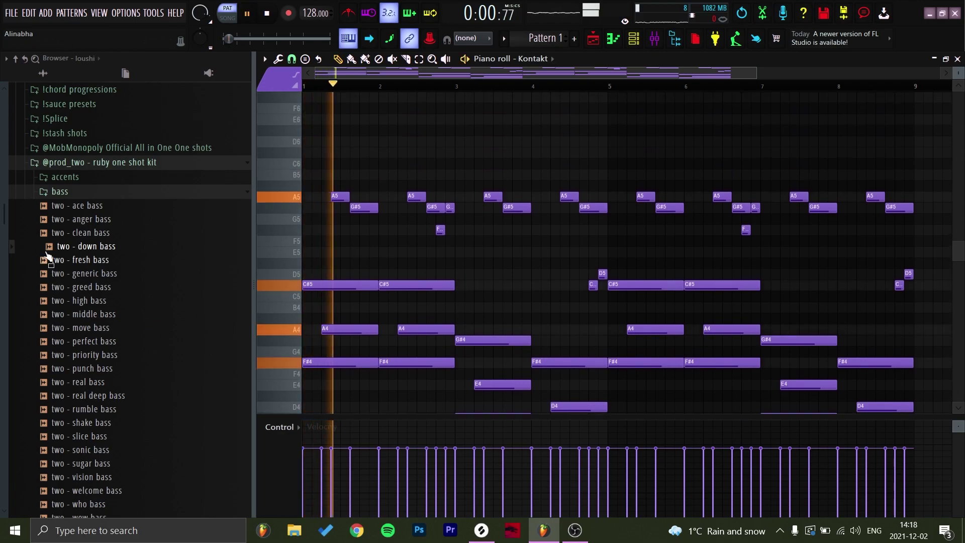
Step: Load the plucked guitar preset from the !sauce presets folder in LOOP SAUCE onto mixer Insert 1
{"action": "left_click", "coordinate": [66, 164]}
{"action": "left_click", "coordinate": [65, 205]}
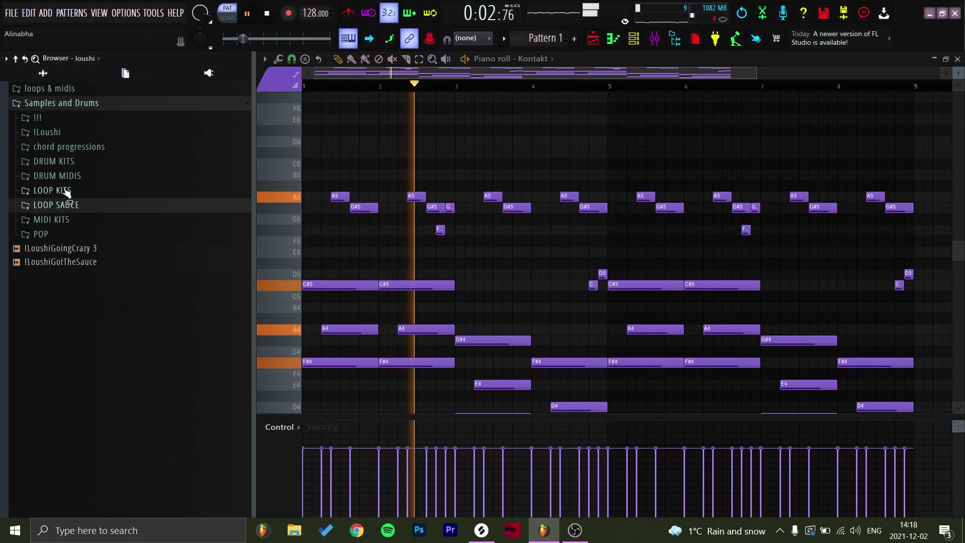
{"action": "left_click", "coordinate": [59, 205]}
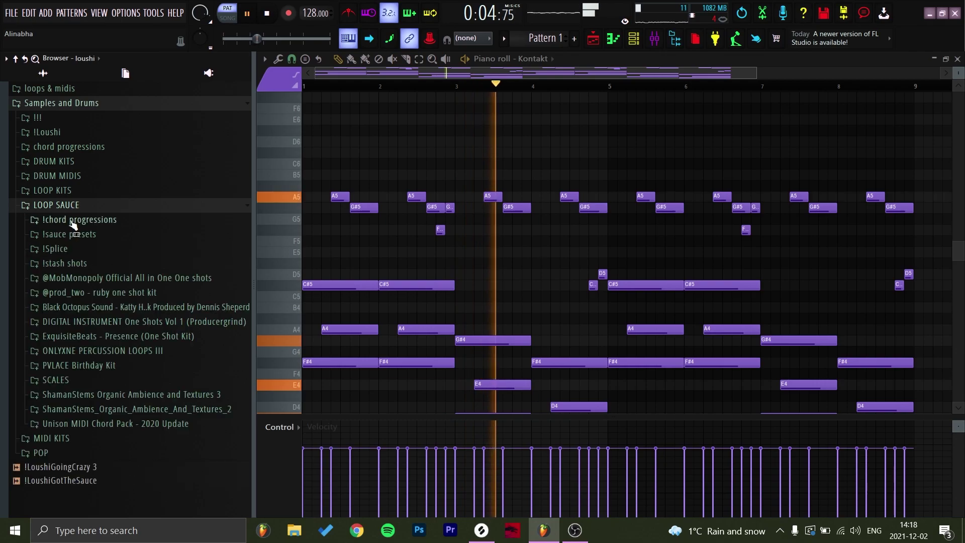
{"action": "left_click", "coordinate": [73, 234]}
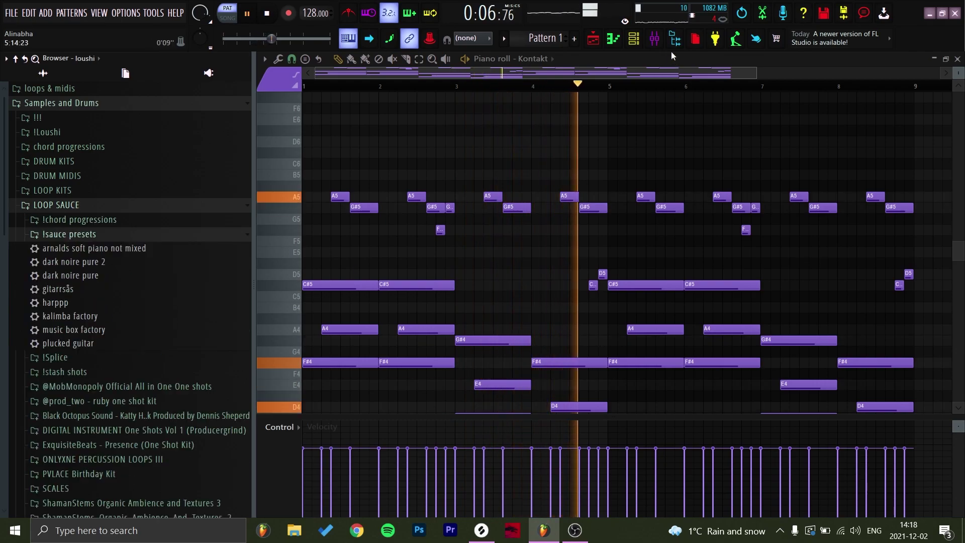
{"action": "left_click", "coordinate": [654, 38]}
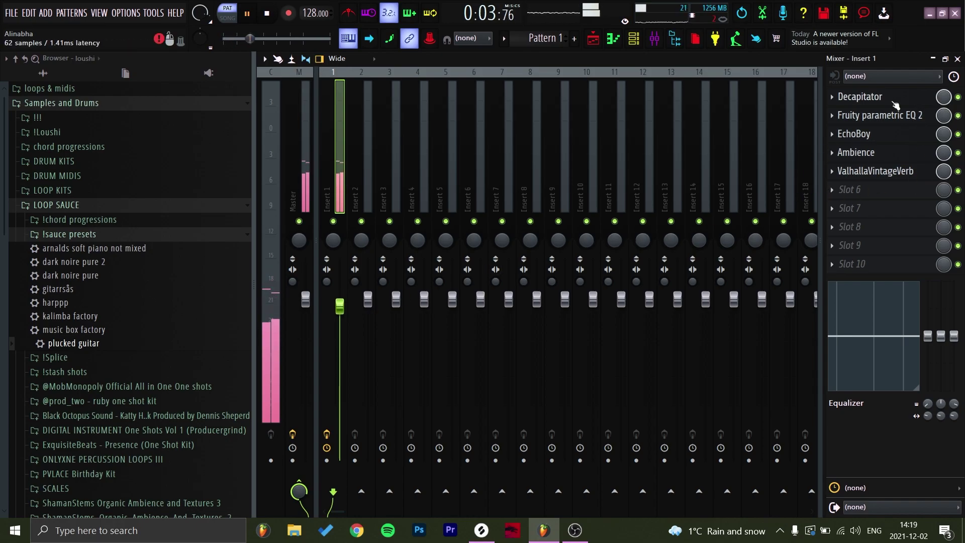
Step: Inspect the Fruity parametric EQ 2, Decapitator and EchoBoy effects on Insert 1
{"action": "left_click", "coordinate": [904, 121]}
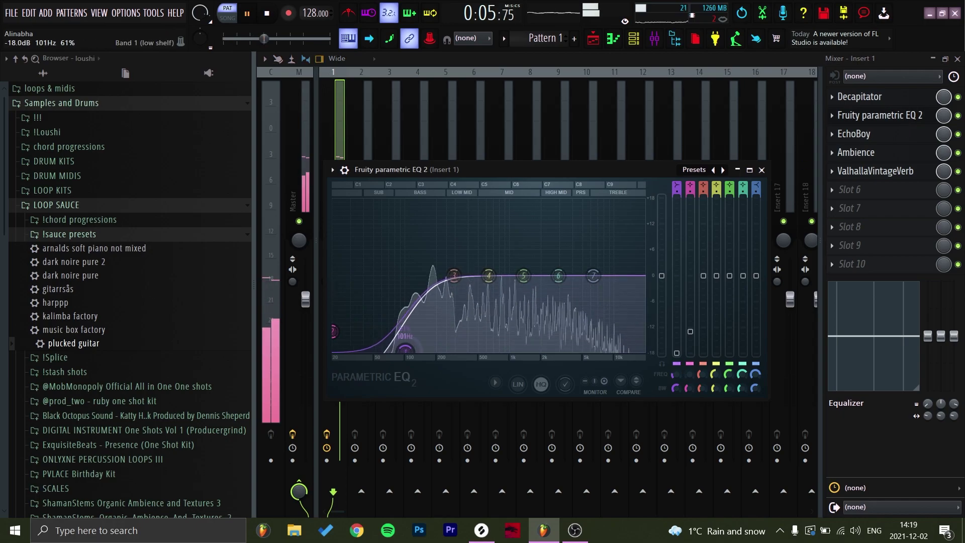
{"action": "left_click", "coordinate": [902, 101]}
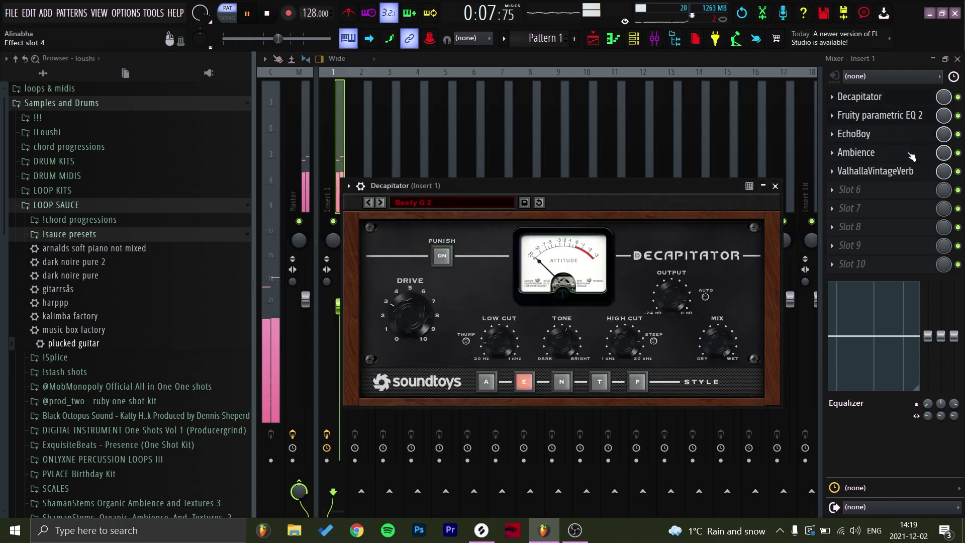
{"action": "left_click", "coordinate": [896, 139]}
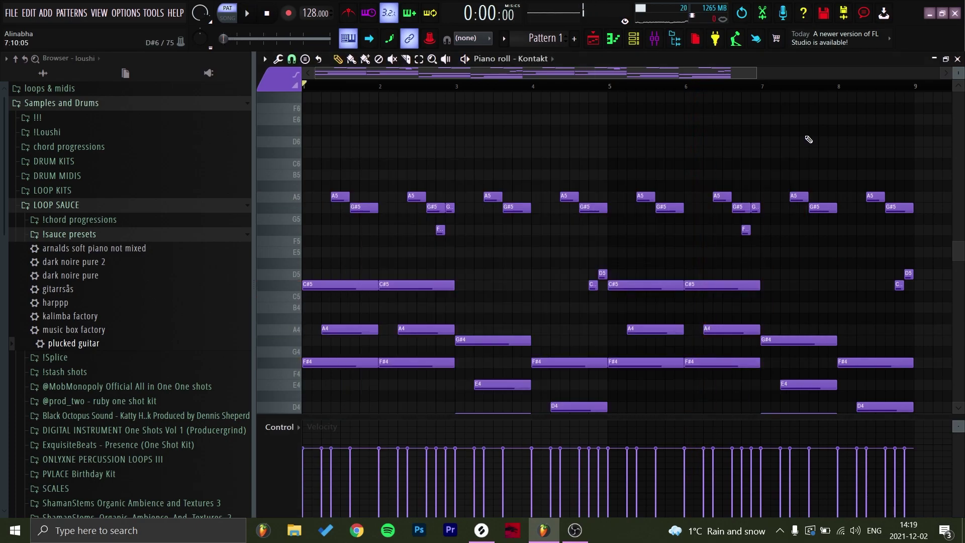
Step: Transpose all notes down four semitones and play the pattern
{"action": "key", "text": "shift+Down"}
{"action": "key", "text": "shift+Down"}
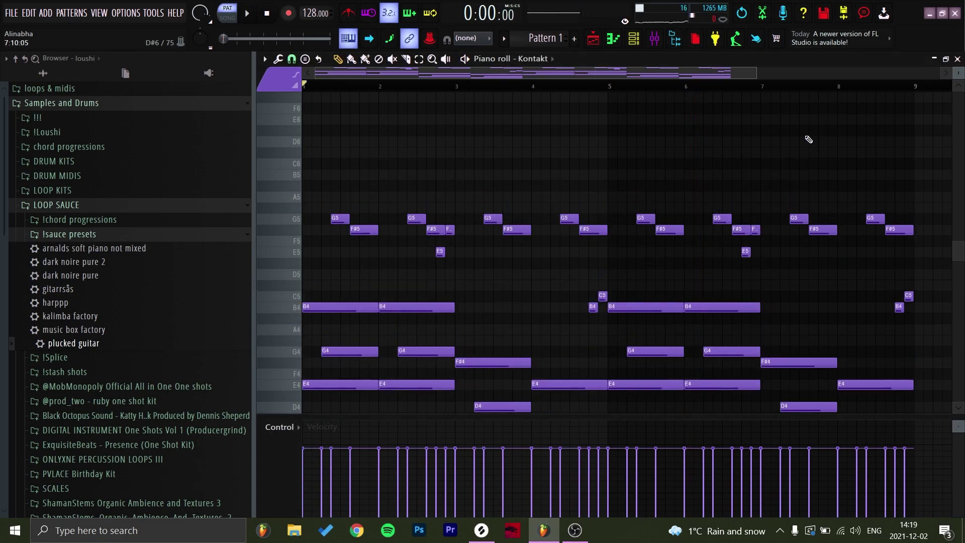
{"action": "key", "text": "shift+Down"}
{"action": "key", "text": "shift+Down"}
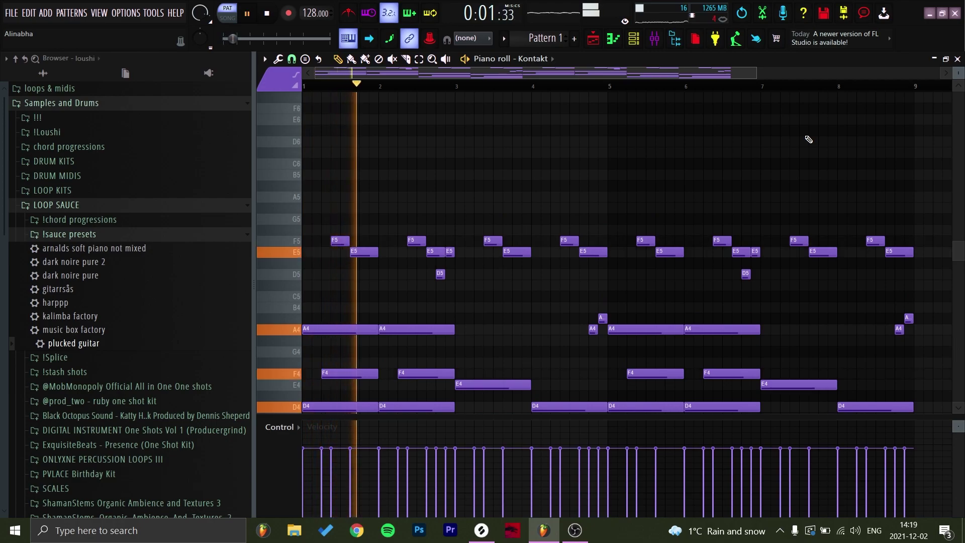
{"action": "scroll", "coordinate": [627, 170], "scroll_direction": "down", "scroll_amount": 2}
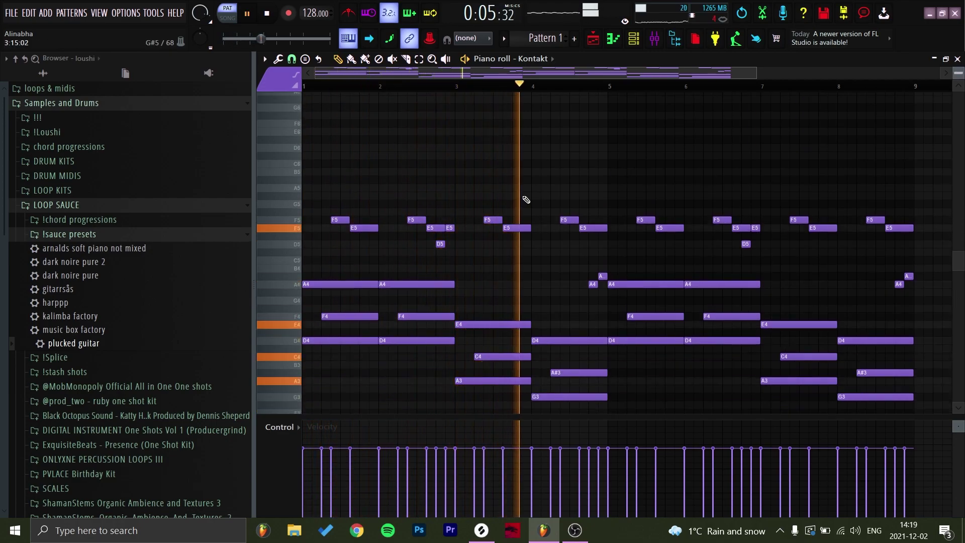
Step: Raise the A#3 notes of the bar 4 and bar 8 chords to C4 and play the pattern
{"action": "key", "text": "space"}
{"action": "key", "text": "space"}
{"action": "left_click_drag", "start_coordinate": [885, 372], "coordinate": [885, 357]}
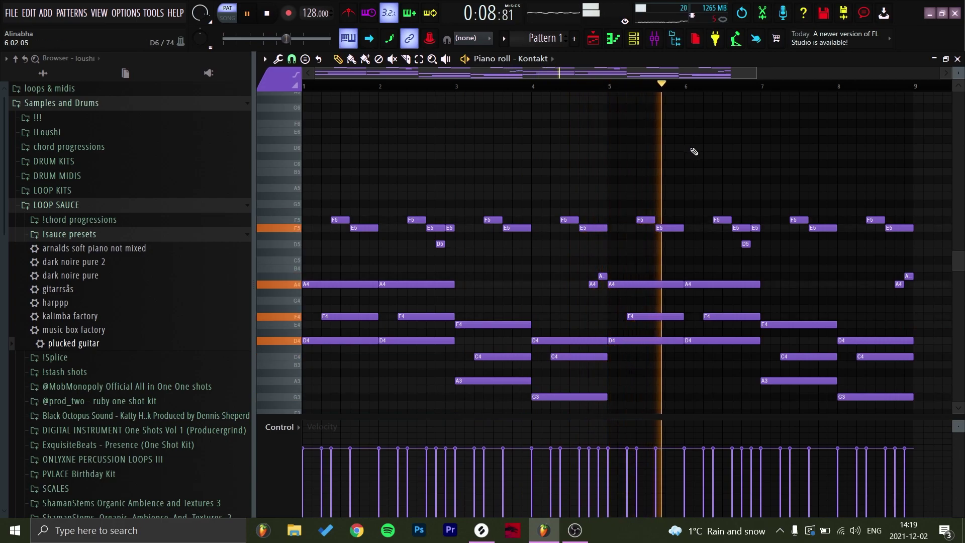
Step: Try the whole pattern an octave higher, transpose it back down an octave and stop playback
{"action": "right_click", "coordinate": [749, 132], "text": "ctrl"}
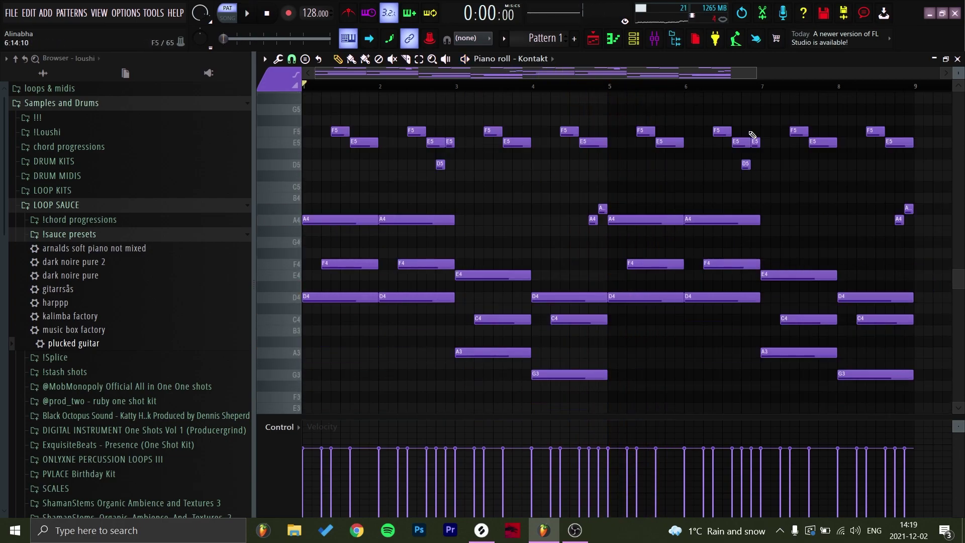
{"action": "key", "text": "ctrl+Up"}
{"action": "key", "text": "space"}
{"action": "right_click", "coordinate": [472, 303], "text": "ctrl"}
{"action": "scroll", "coordinate": [437, 236], "scroll_direction": "down", "scroll_amount": 1}
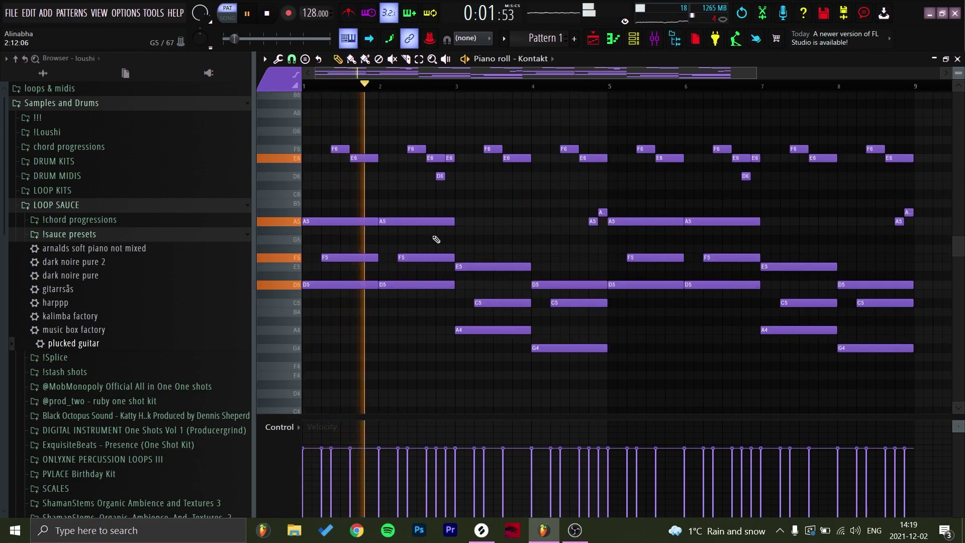
{"action": "scroll", "coordinate": [576, 86], "scroll_direction": "down", "scroll_amount": 1}
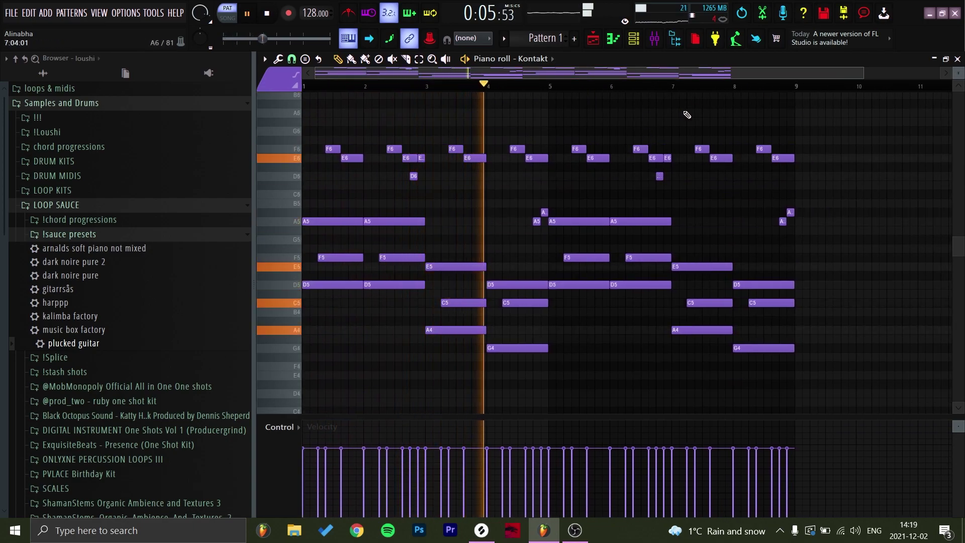
{"action": "key", "text": "ctrl+Down"}
{"action": "key", "text": "space"}
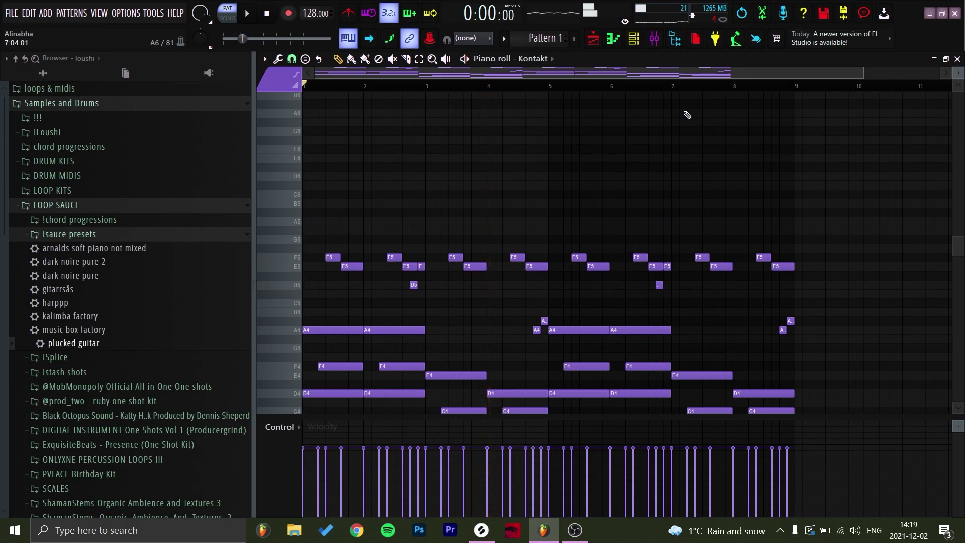
Step: Open the Kontakt guitar instrument, switch its articulation to Plucked while playing the pattern, and return to the piano roll
{"action": "left_click", "coordinate": [646, 49]}
{"action": "left_click", "coordinate": [466, 109]}
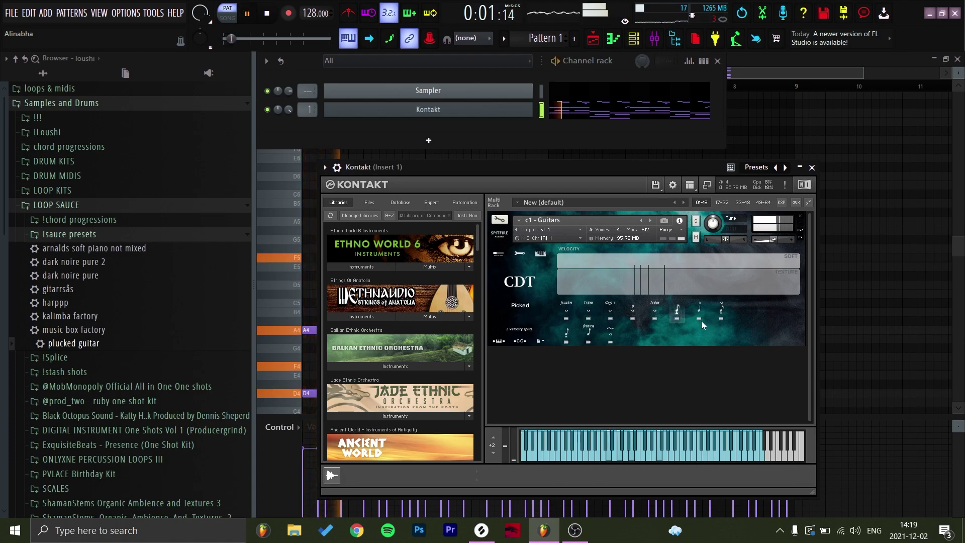
{"action": "key", "text": "space"}
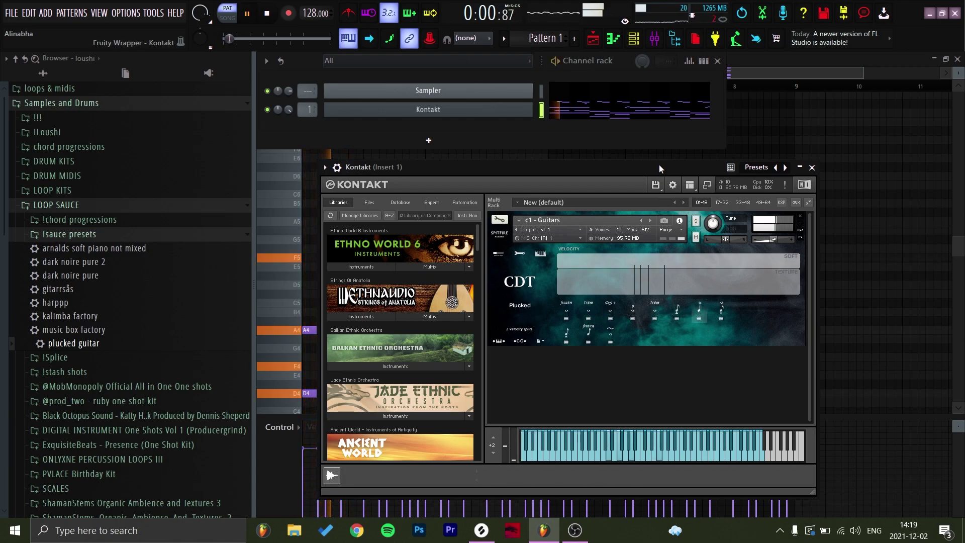
{"action": "left_click_drag", "start_coordinate": [659, 164], "coordinate": [661, 162]}
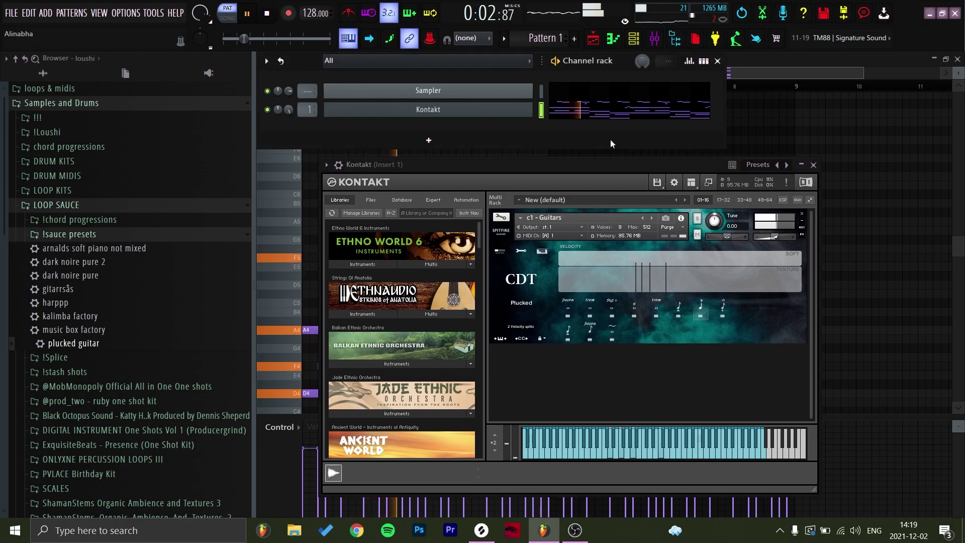
{"action": "left_click", "coordinate": [880, 247]}
Step: Transpose the full eight-bar pattern up one octave and play it from the start
{"action": "scroll", "coordinate": [782, 324], "scroll_direction": "down", "scroll_amount": 3}
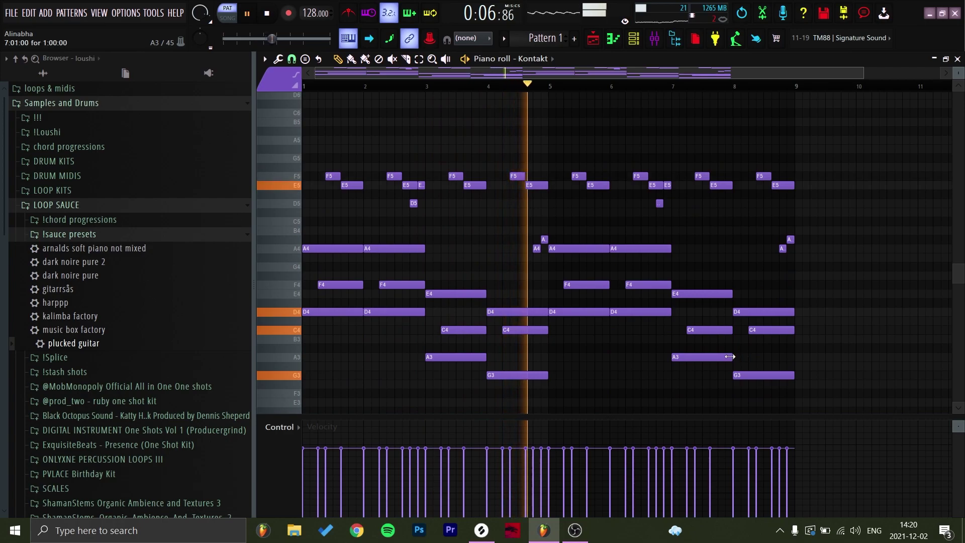
{"action": "left_click_drag", "start_coordinate": [852, 402], "coordinate": [272, 171]}
{"action": "scroll", "coordinate": [478, 251], "scroll_direction": "up", "scroll_amount": 1}
{"action": "left_click", "coordinate": [850, 135], "text": "ctrl"}
{"action": "key", "text": "space"}
{"action": "key", "text": "ctrl+Up"}
{"action": "key", "text": "space"}
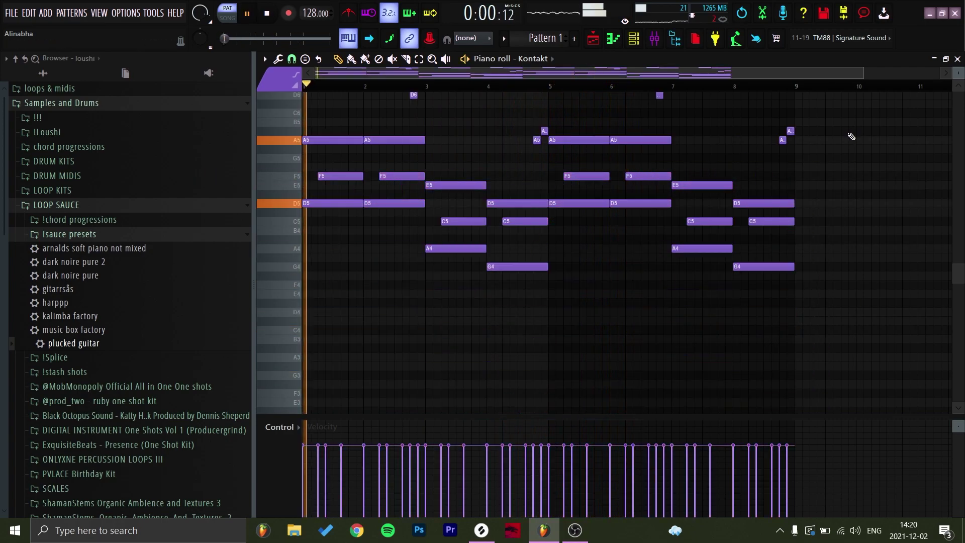
Step: Transpose all notes down eight semitones and play the pattern in the new key
{"action": "scroll", "coordinate": [379, 243], "scroll_direction": "up", "scroll_amount": 4}
{"action": "key", "text": "space"}
{"action": "key", "text": "Down"}
{"action": "key", "text": "Down"}
{"action": "key", "text": "Down"}
{"action": "key", "text": "Down"}
{"action": "key", "text": "Down"}
{"action": "key", "text": "Down"}
{"action": "key", "text": "Down"}
{"action": "key", "text": "Down"}
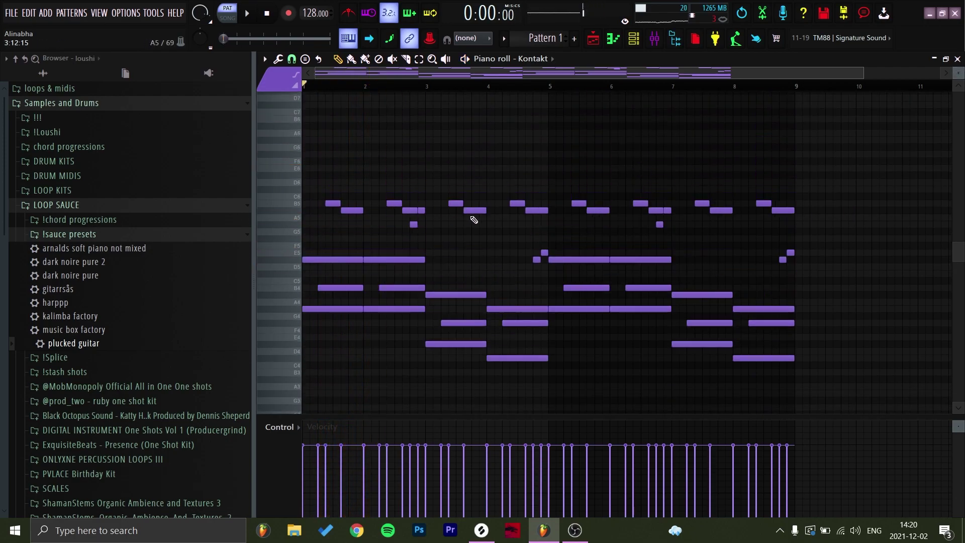
{"action": "key", "text": "space"}
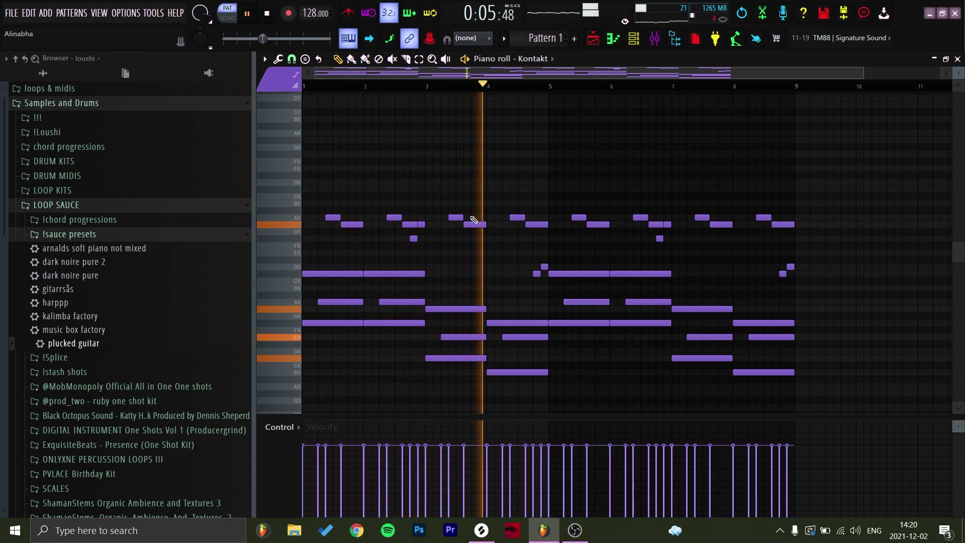
Step: Switch to OBS to check the recording, and return to the playing pattern in the piano roll
{"action": "left_click", "coordinate": [575, 531]}
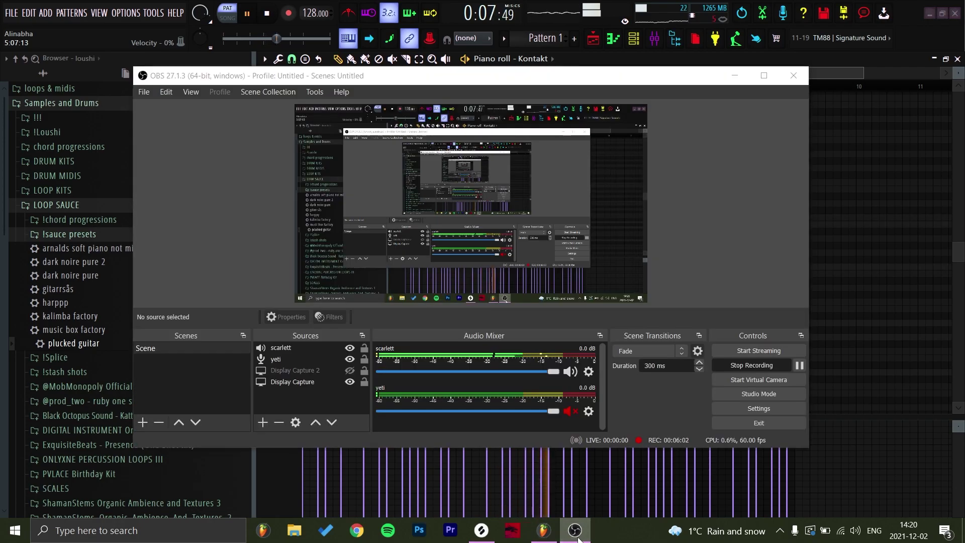
{"action": "left_click", "coordinate": [576, 533]}
{"action": "scroll", "coordinate": [646, 308], "scroll_direction": "down", "scroll_amount": 3}
{"action": "left_click_drag", "start_coordinate": [646, 308], "coordinate": [636, 301]}
{"action": "scroll", "coordinate": [681, 315], "scroll_direction": "down", "scroll_amount": 2}
{"action": "scroll", "coordinate": [659, 308], "scroll_direction": "up", "scroll_amount": 2}
{"action": "scroll", "coordinate": [631, 71], "scroll_direction": "down", "scroll_amount": 1}
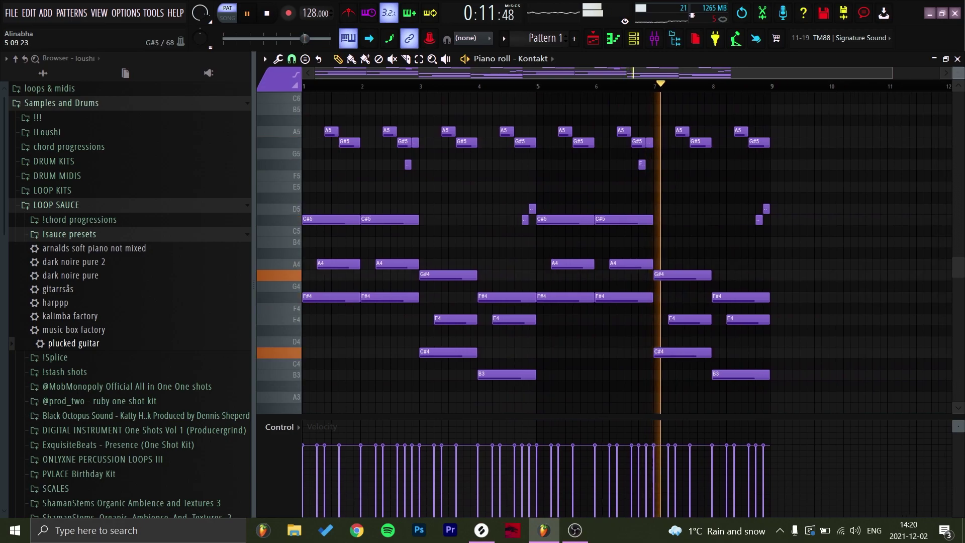
Step: Audition the progression one octave up, restore its octave and stop playback
{"action": "scroll", "coordinate": [835, 338], "scroll_direction": "down", "scroll_amount": 1}
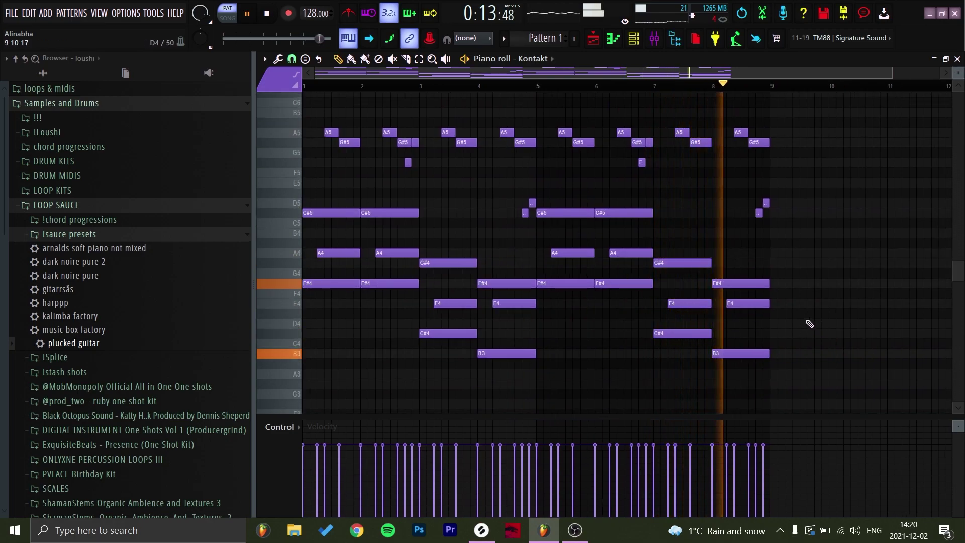
{"action": "key", "text": "ctrl+Up"}
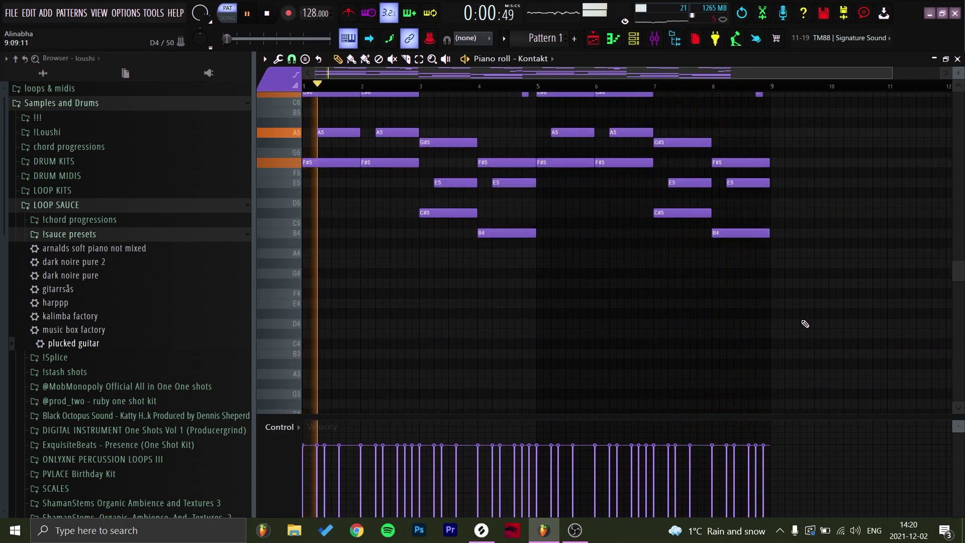
{"action": "key", "text": "ctrl+Down"}
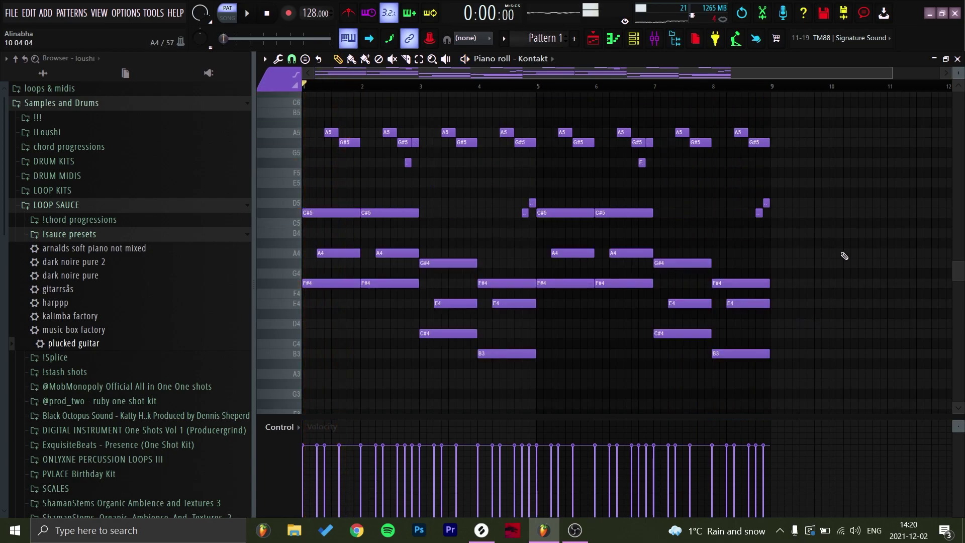
Step: Lower the velocity of the top melody notes and the short connecting notes in all eight bars to nearly zero
{"action": "left_click_drag", "start_coordinate": [823, 174], "coordinate": [327, 128]}
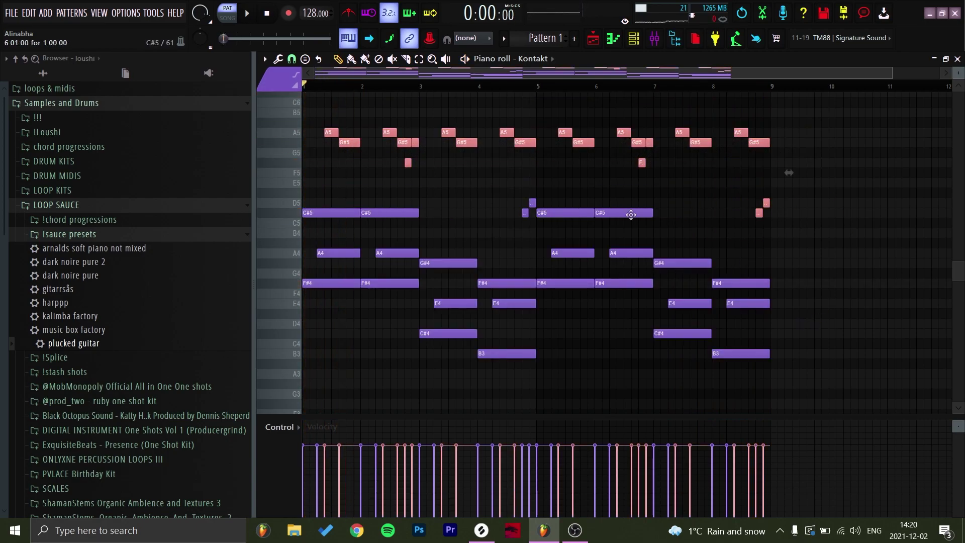
{"action": "left_click_drag", "start_coordinate": [804, 517], "coordinate": [312, 514]}
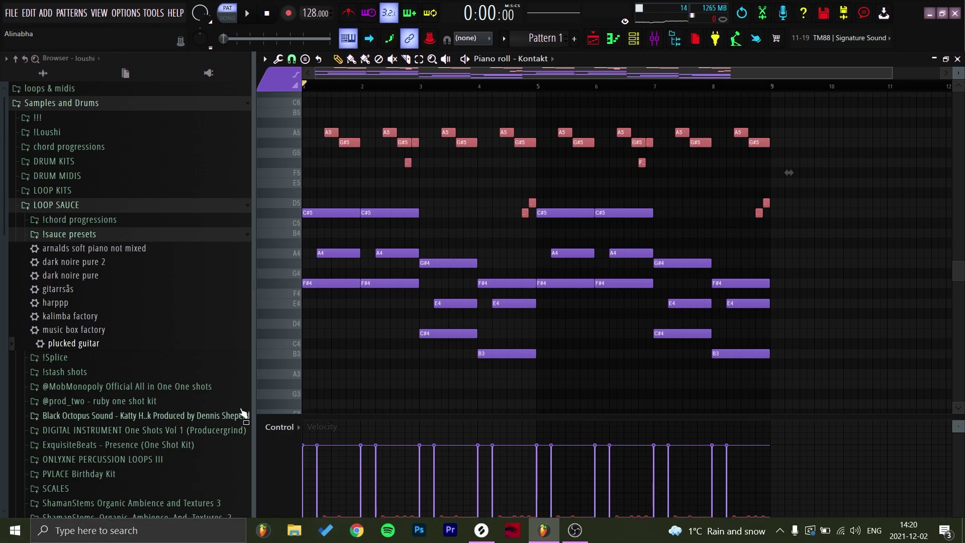
Step: Select the chord notes in all eight bars, enlarge the velocity lane, and apply a slight start-time strum with Preserve end enabled
{"action": "left_click_drag", "start_coordinate": [800, 394], "coordinate": [534, 208]}
{"action": "left_click_drag", "start_coordinate": [513, 377], "coordinate": [303, 207]}
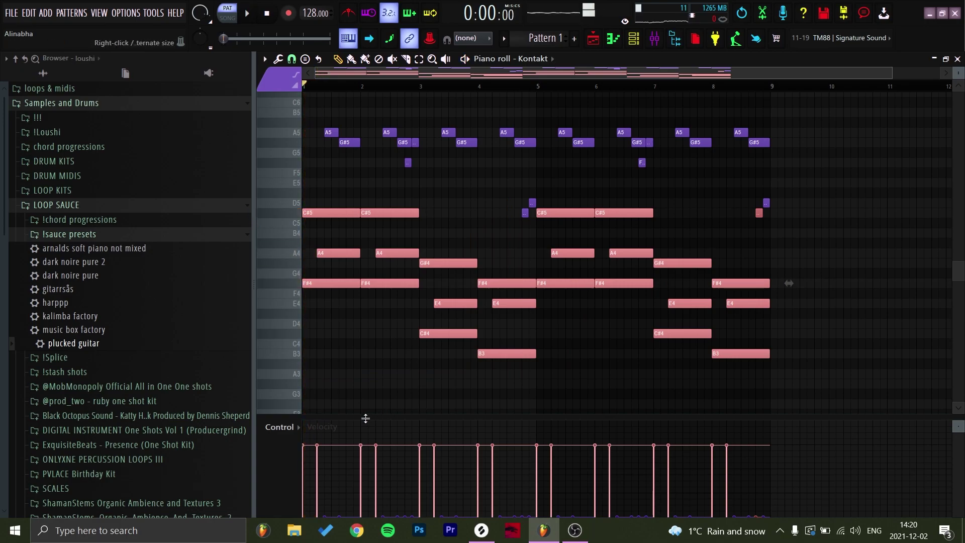
{"action": "left_click_drag", "start_coordinate": [366, 419], "coordinate": [407, 120]}
{"action": "scroll", "coordinate": [323, 243], "scroll_direction": "up", "scroll_amount": 5}
{"action": "key", "text": "space"}
{"action": "key", "text": "alt+s"}
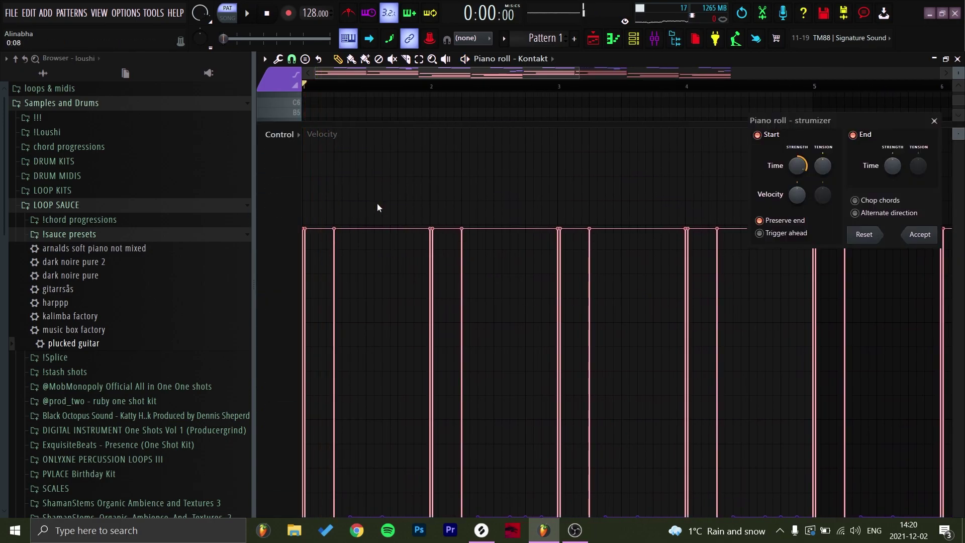
{"action": "key", "text": "space"}
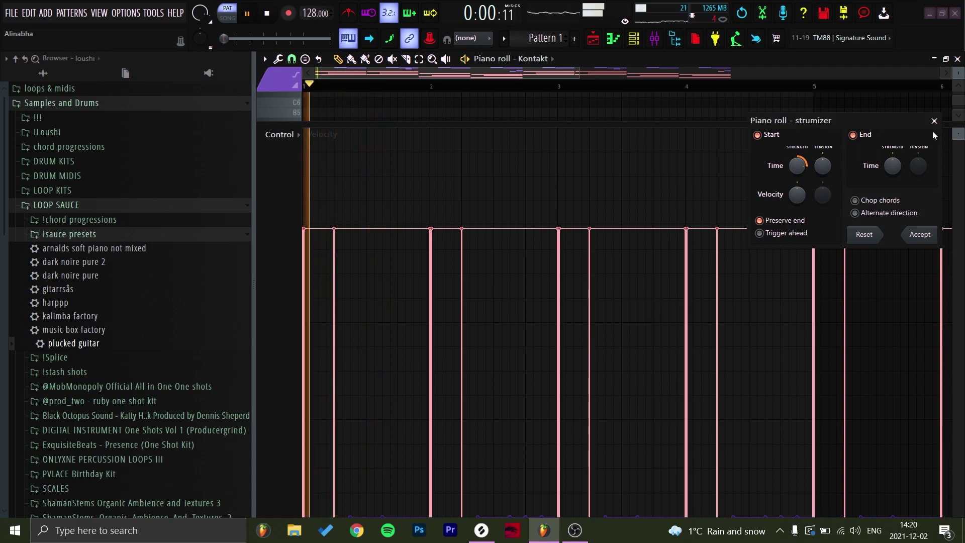
{"action": "left_click", "coordinate": [921, 235]}
Step: Vary the chord velocities in bar 1, lowering the F#4 and A4 notes and raising the C#5 note
{"action": "scroll", "coordinate": [310, 265], "scroll_direction": "up", "scroll_amount": 5, "text": "ctrl"}
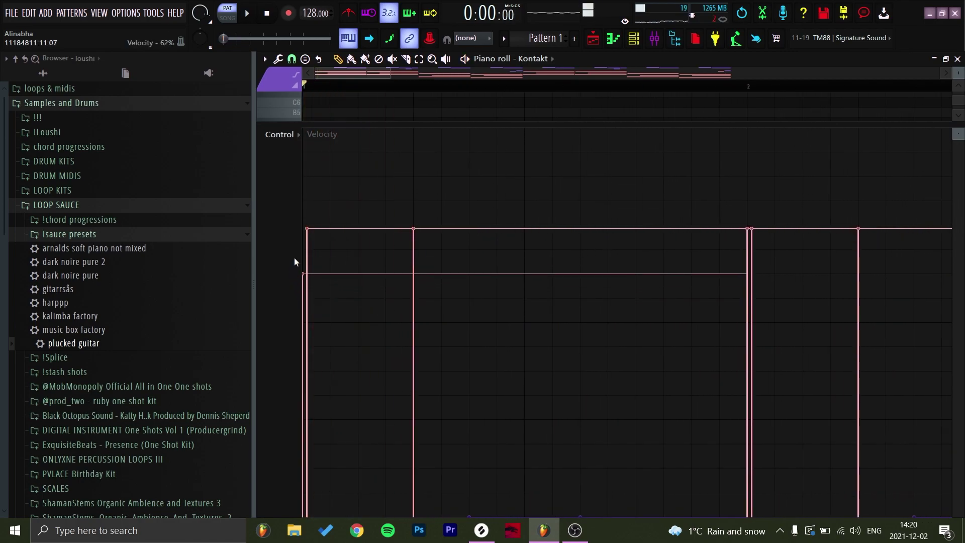
{"action": "left_click_drag", "start_coordinate": [309, 243], "coordinate": [318, 180]}
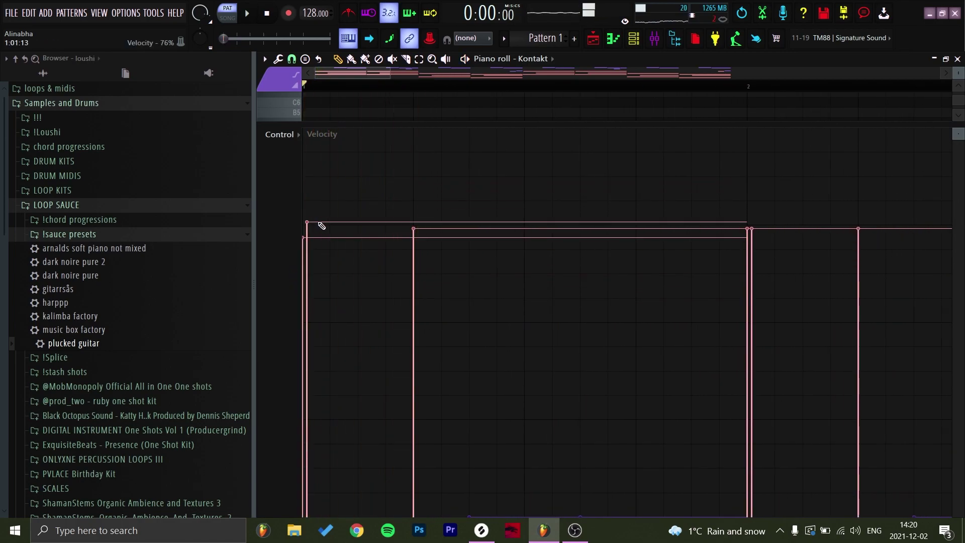
{"action": "left_click_drag", "start_coordinate": [303, 258], "coordinate": [302, 268]}
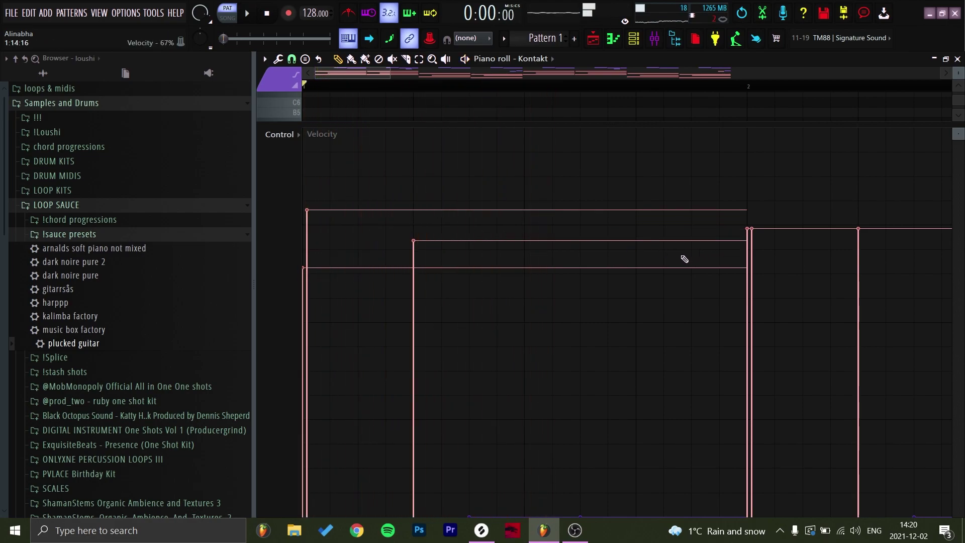
{"action": "left_click", "coordinate": [425, 256]}
{"action": "key", "text": "space"}
{"action": "key", "text": "space"}
{"action": "mouse_move", "coordinate": [436, 260]}
{"action": "left_mouse_down"}
{"action": "mouse_move", "coordinate": [439, 293]}
{"action": "mouse_move", "coordinate": [439, 249]}
{"action": "left_mouse_up"}
Step: Vary the chord velocities in bar 2, lowering F#4 and A4 and raising C#5 slightly, while auditioning the pattern
{"action": "mouse_move", "coordinate": [774, 246]}
{"action": "left_mouse_down"}
{"action": "mouse_move", "coordinate": [646, 272]}
{"action": "mouse_move", "coordinate": [641, 210]}
{"action": "left_mouse_up"}
{"action": "key", "text": "space"}
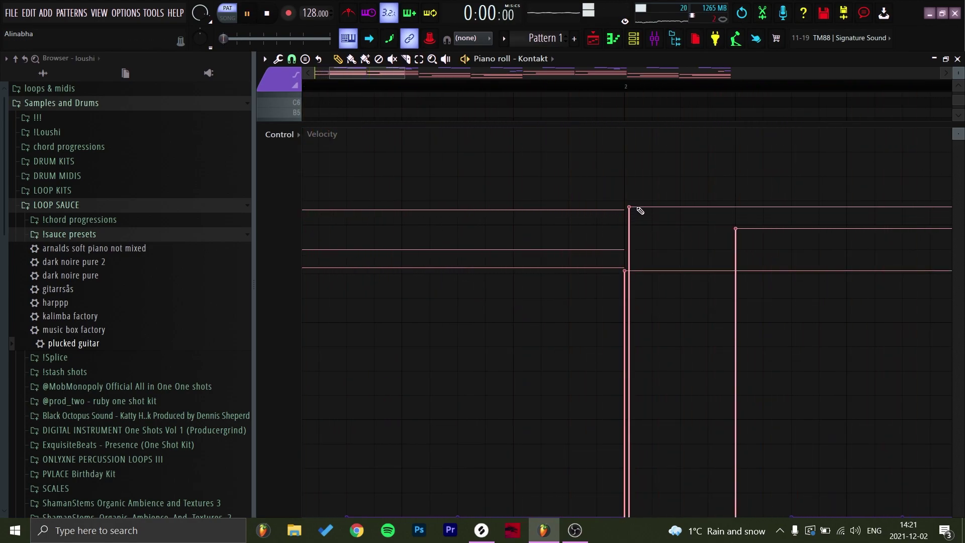
{"action": "left_click_drag", "start_coordinate": [669, 244], "coordinate": [677, 305]}
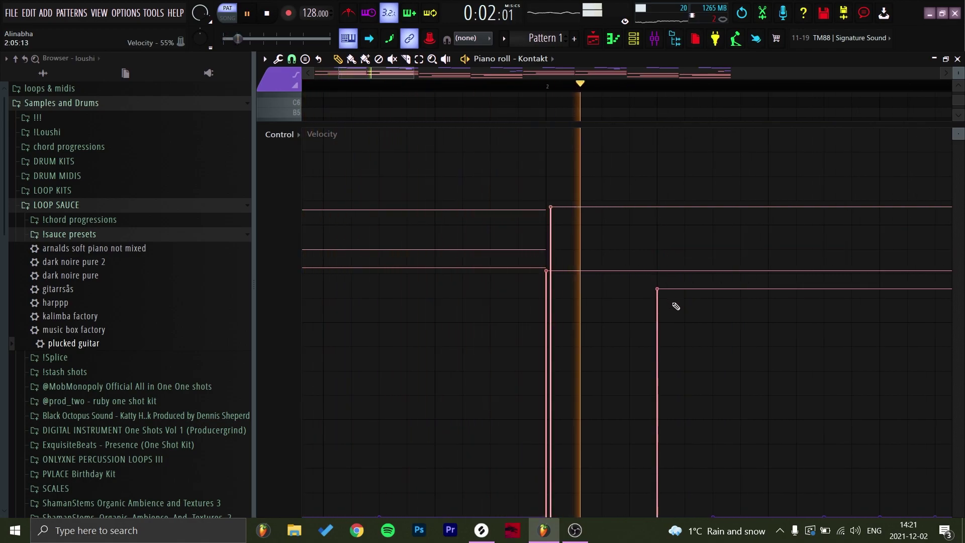
{"action": "key", "text": "space"}
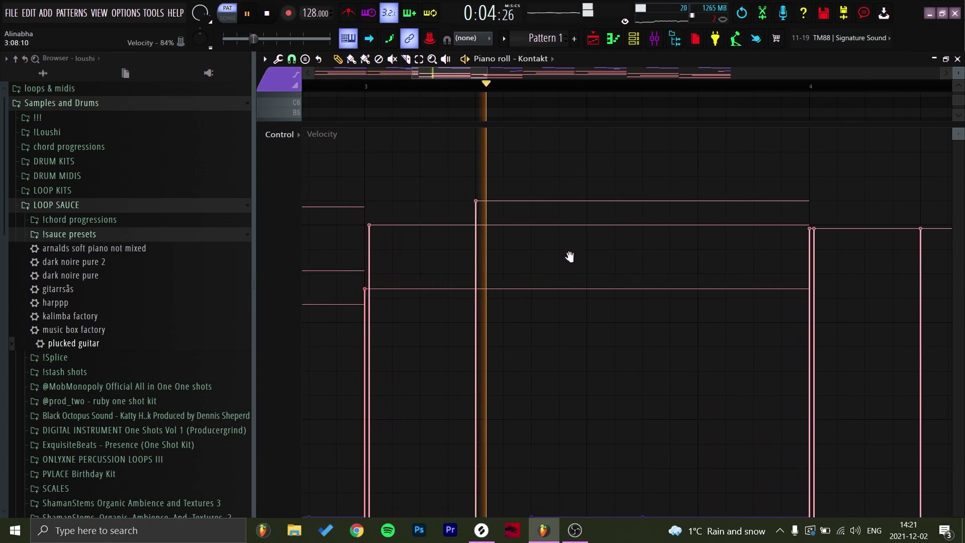
Step: Lower the C#4 velocity and raise the G#4 and E4 velocities in bar 3, checking them by playback
{"action": "left_click", "coordinate": [404, 220]}
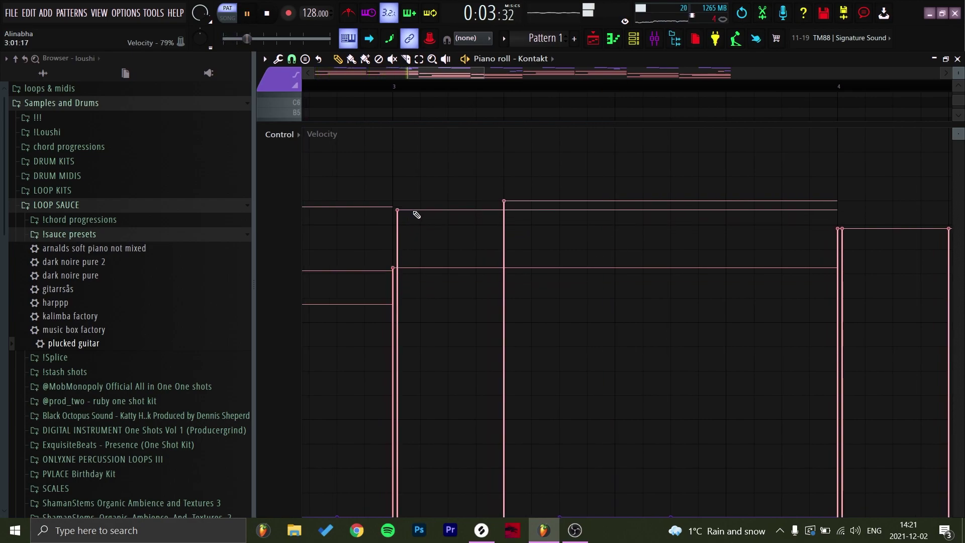
{"action": "left_click_drag", "start_coordinate": [417, 215], "coordinate": [416, 218]}
{"action": "key", "text": "space"}
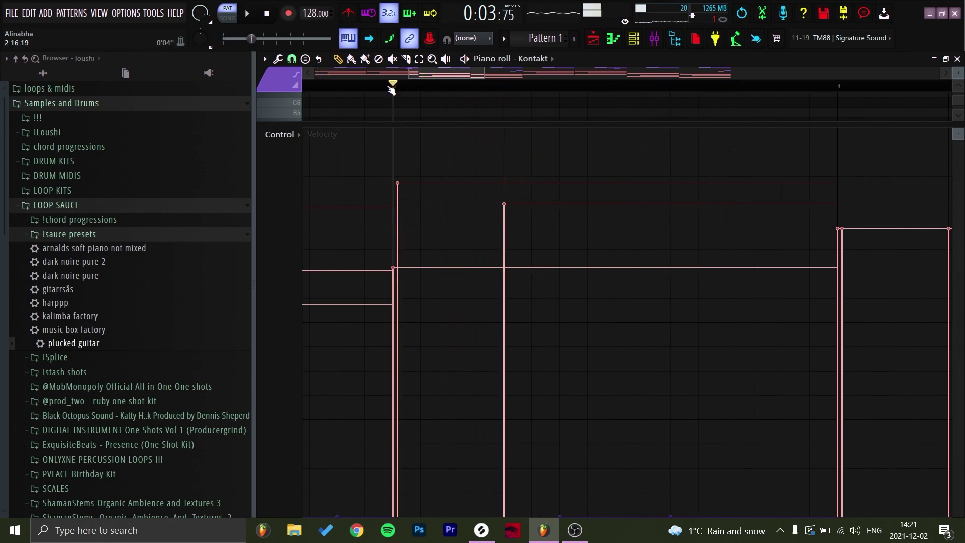
{"action": "left_click_drag", "start_coordinate": [391, 90], "coordinate": [257, 91]}
{"action": "key", "text": "space"}
{"action": "key", "text": "space"}
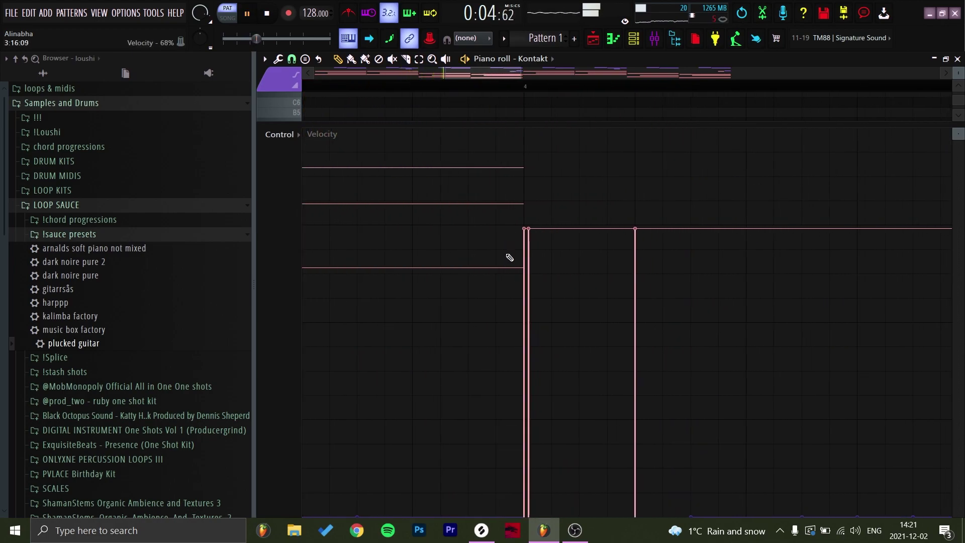
Step: Lower the B3 and E4 velocities and slightly raise the F#4 velocity in bar 4
{"action": "left_click", "coordinate": [524, 259]}
{"action": "key", "text": "space"}
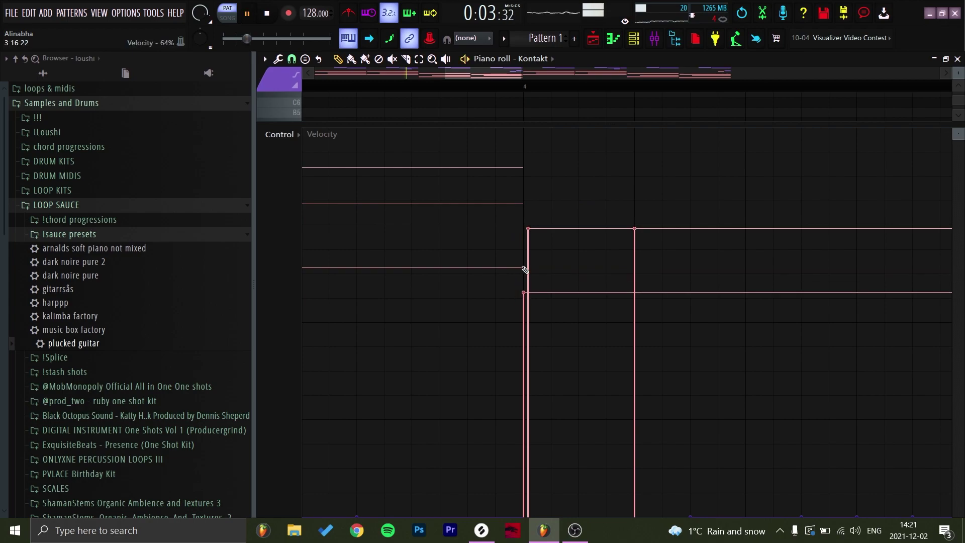
{"action": "left_click", "coordinate": [664, 243]}
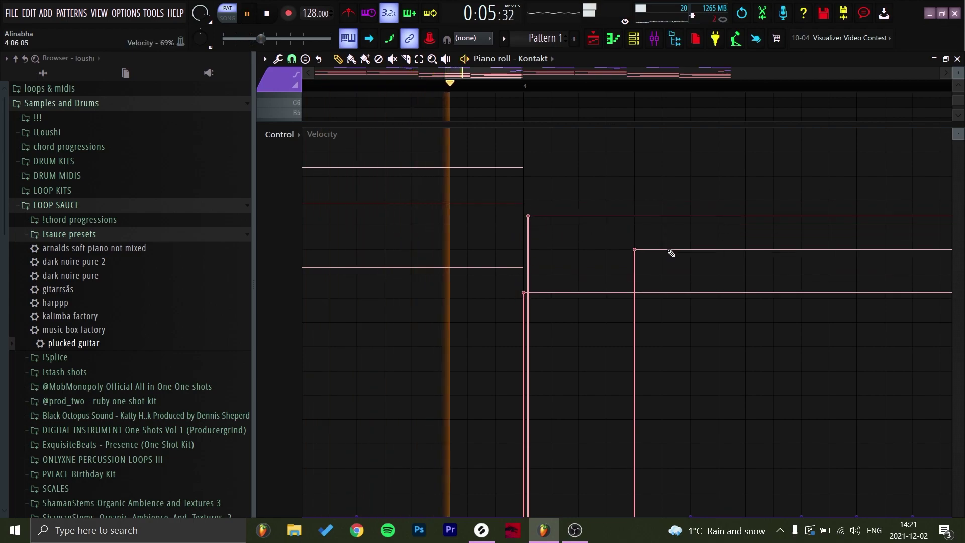
Step: Shrink the velocity lane, delete all chord and melody notes in bars 5 to 8, and stop playback
{"action": "scroll", "coordinate": [694, 230], "scroll_direction": "down", "scroll_amount": 5}
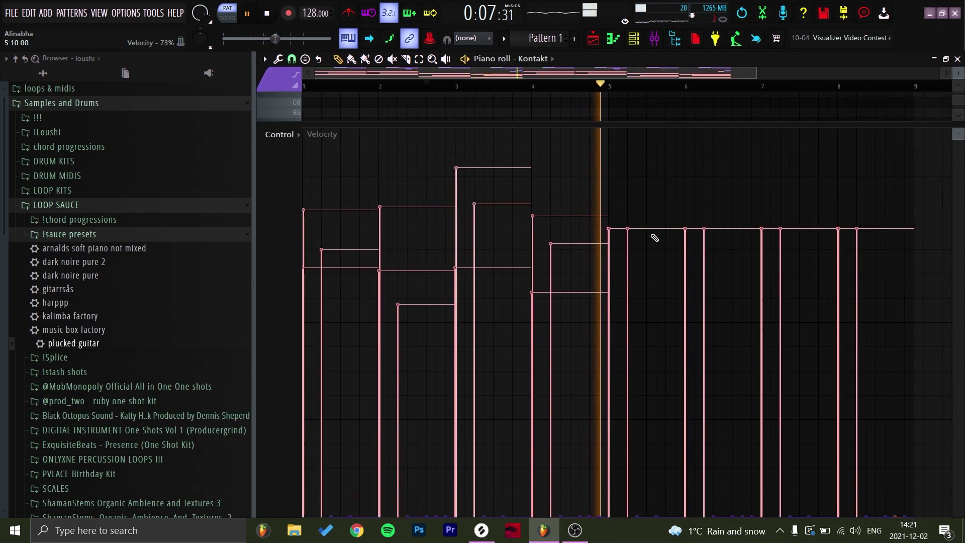
{"action": "left_click_drag", "start_coordinate": [590, 124], "coordinate": [616, 352]}
{"action": "scroll", "coordinate": [624, 319], "scroll_direction": "down", "scroll_amount": 1}
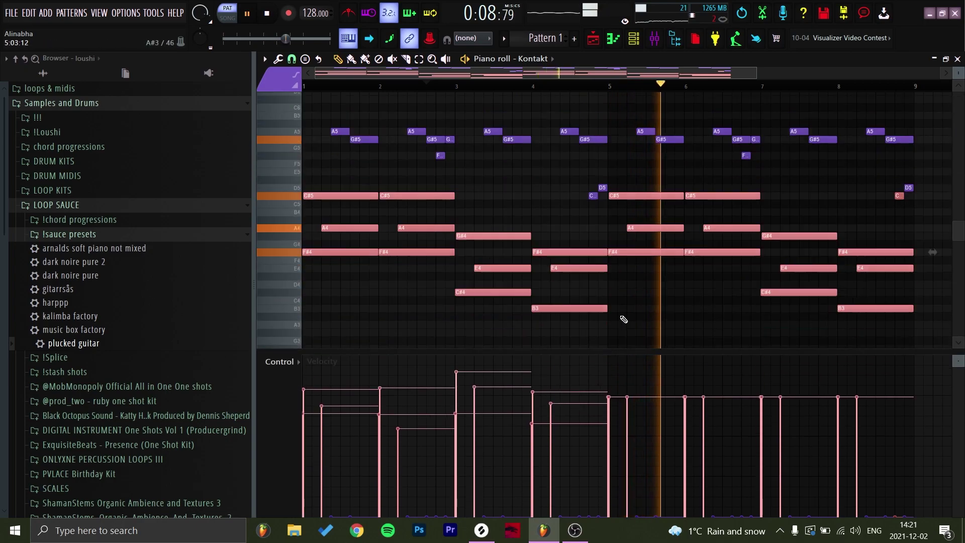
{"action": "right_click", "coordinate": [646, 196]}
{"action": "right_click", "coordinate": [649, 228]}
{"action": "right_click", "coordinate": [658, 252]}
{"action": "right_click", "coordinate": [696, 252]}
{"action": "right_click", "coordinate": [718, 196]}
{"action": "right_click", "coordinate": [732, 228]}
{"action": "right_click", "coordinate": [771, 237]}
{"action": "right_click", "coordinate": [791, 292]}
{"action": "right_click", "coordinate": [849, 308]}
{"action": "right_click", "coordinate": [869, 268]}
{"action": "right_click", "coordinate": [875, 253]}
{"action": "left_click_drag", "start_coordinate": [935, 239], "coordinate": [631, 92]}
{"action": "key", "text": "space"}
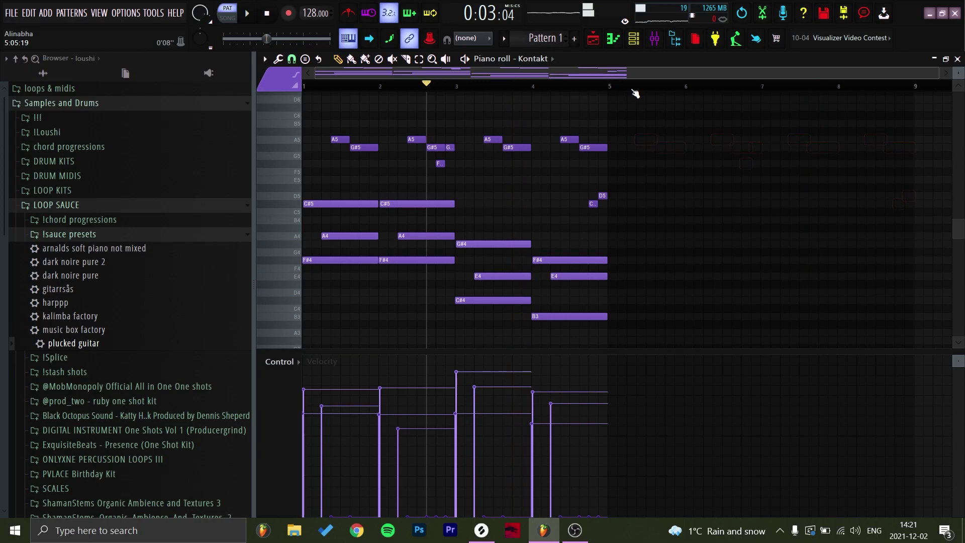
Step: Select all the top melody notes in bars 1 to 4 and raise their velocity to near the chord level
{"action": "left_click_drag", "start_coordinate": [676, 212], "coordinate": [545, 128]}
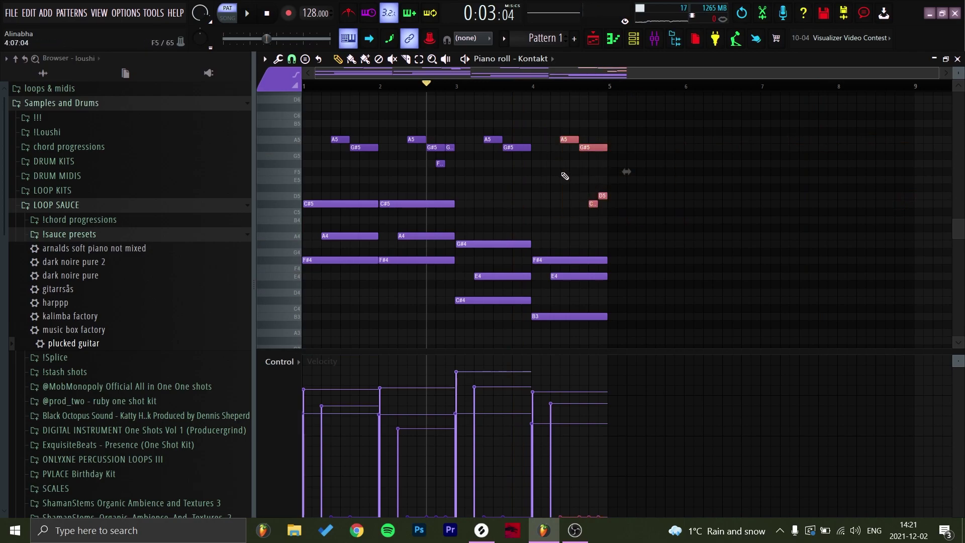
{"action": "left_click_drag", "start_coordinate": [556, 175], "coordinate": [302, 113]}
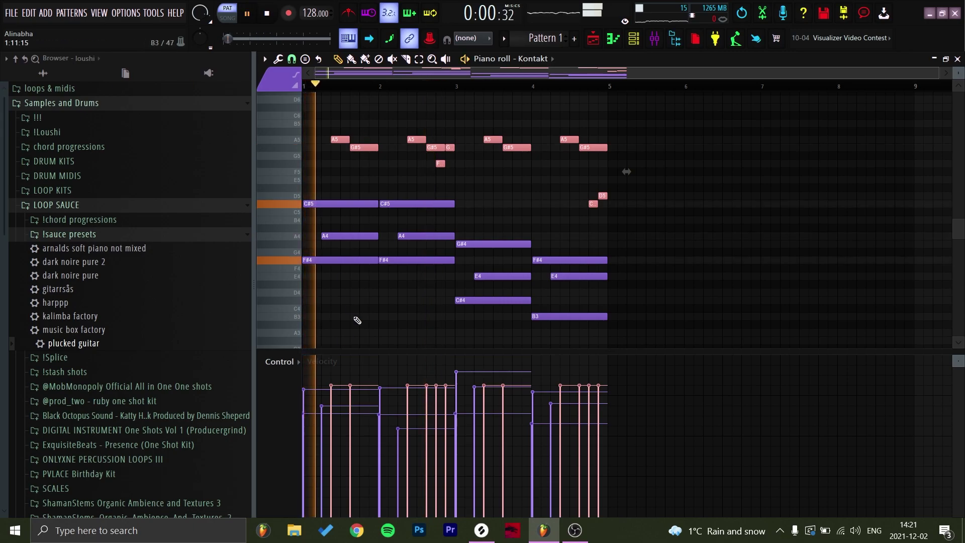
{"action": "scroll", "coordinate": [354, 309], "scroll_direction": "up", "scroll_amount": 2}
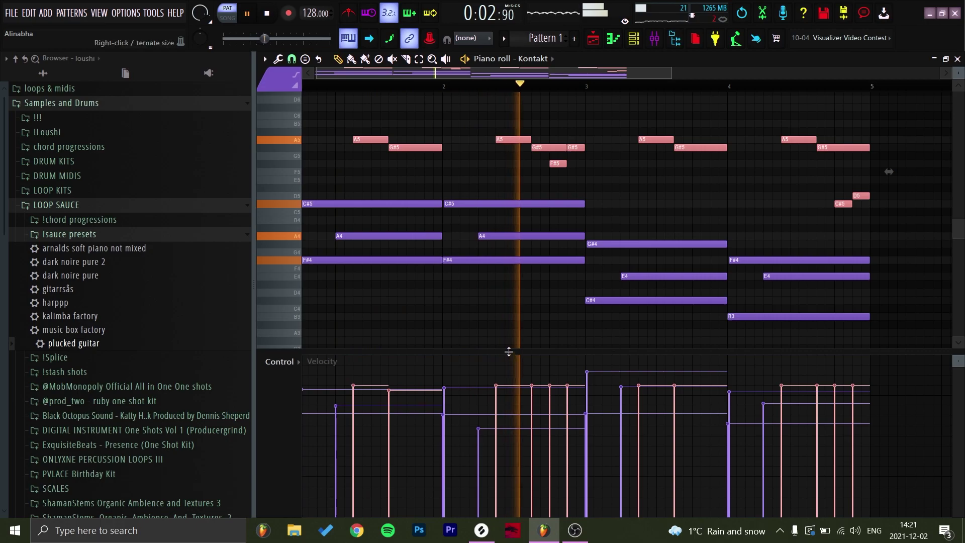
Step: Enlarge the velocity lane and lower the melody's A5 and F#5 in bar 2 and its closing C#5 and D5 in bar 4
{"action": "left_click_drag", "start_coordinate": [510, 349], "coordinate": [503, 96]}
{"action": "key", "text": "space"}
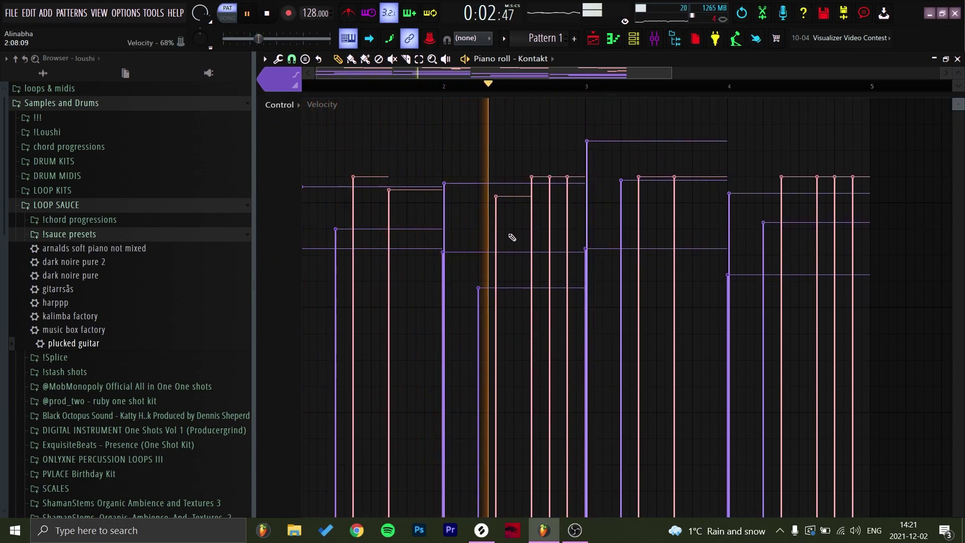
{"action": "left_click", "coordinate": [550, 213]}
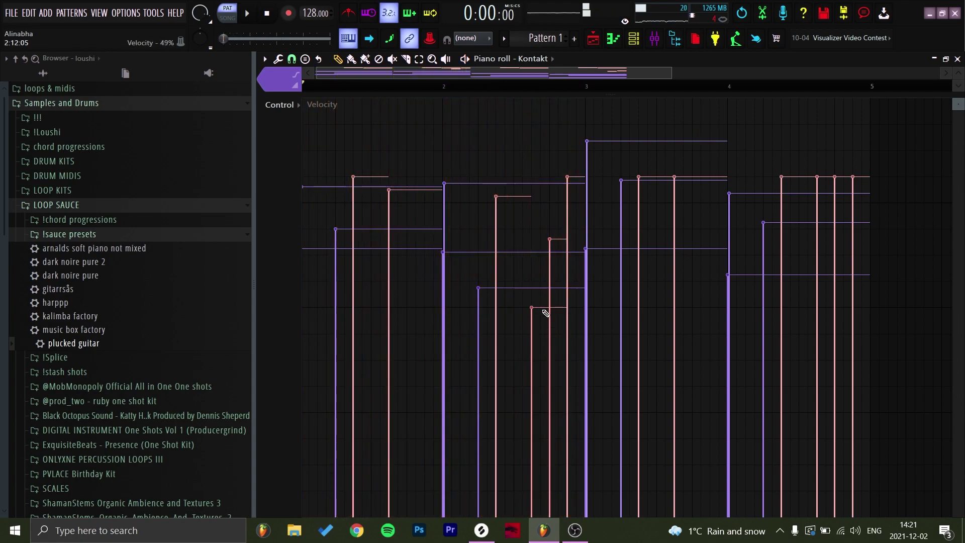
{"action": "key", "text": "space"}
{"action": "left_click", "coordinate": [550, 314]}
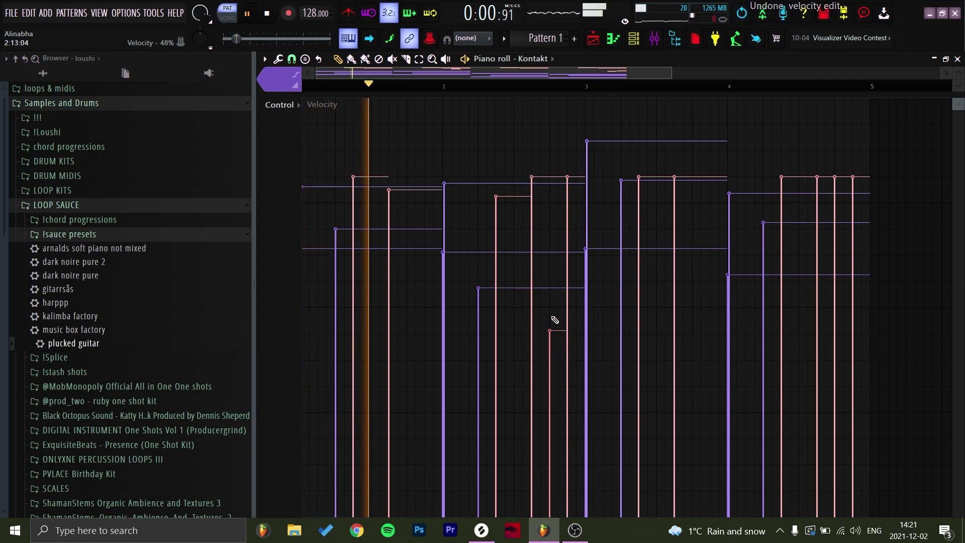
{"action": "scroll", "coordinate": [704, 226], "scroll_direction": "right", "scroll_amount": 2}
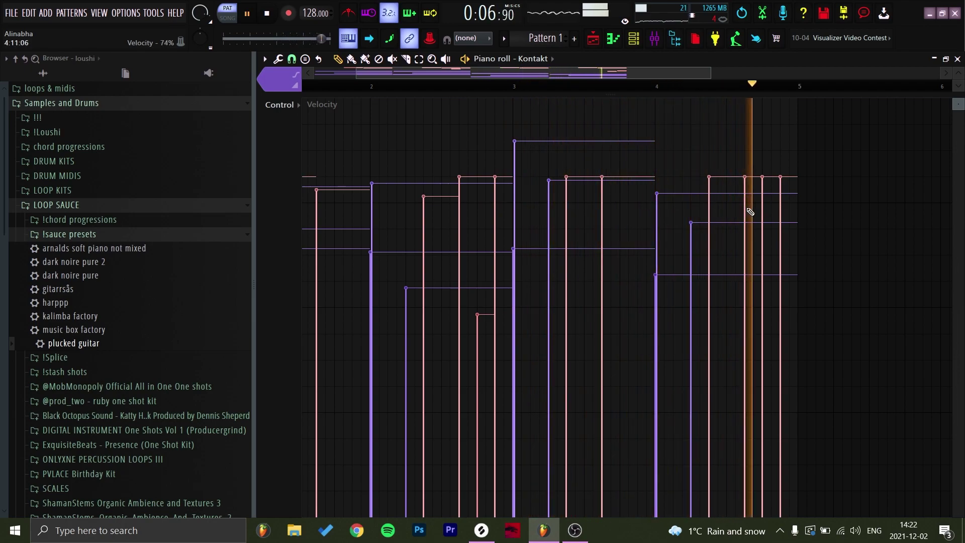
{"action": "left_click_drag", "start_coordinate": [765, 287], "coordinate": [791, 263]}
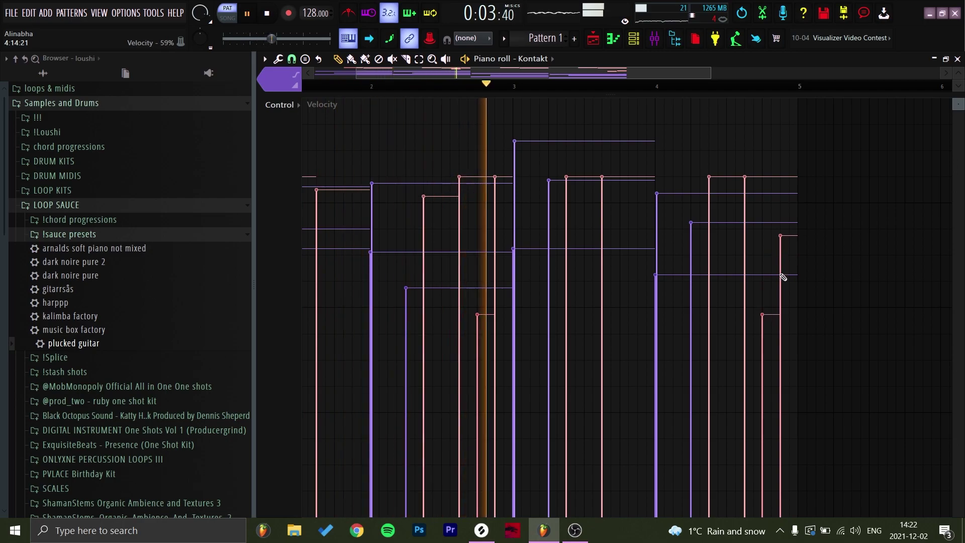
Step: Shrink the velocity lane and duplicate the four humanized bars of chords and melody into bars 5 to 8
{"action": "left_click_drag", "start_coordinate": [726, 92], "coordinate": [785, 311]}
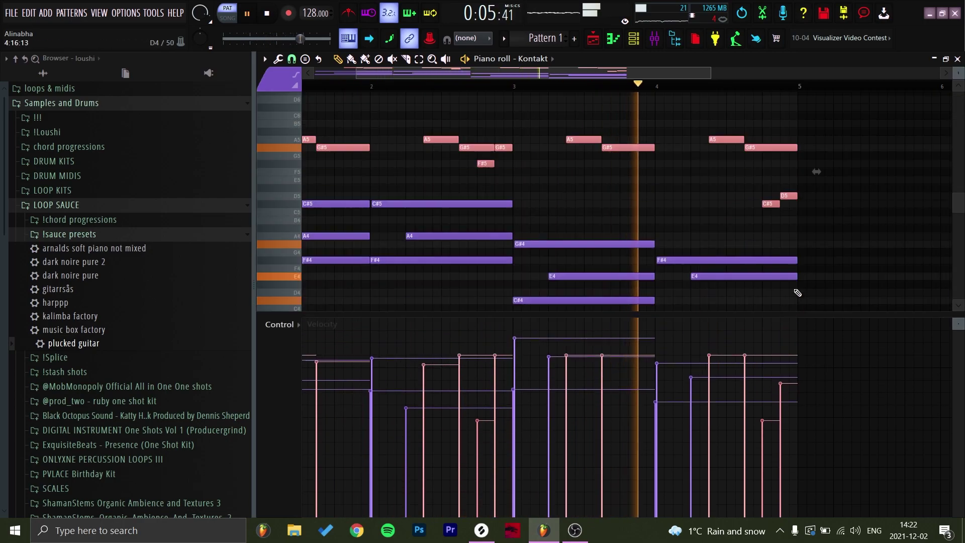
{"action": "right_click", "coordinate": [833, 245], "text": "ctrl"}
{"action": "scroll", "coordinate": [770, 83], "scroll_direction": "down", "scroll_amount": 4}
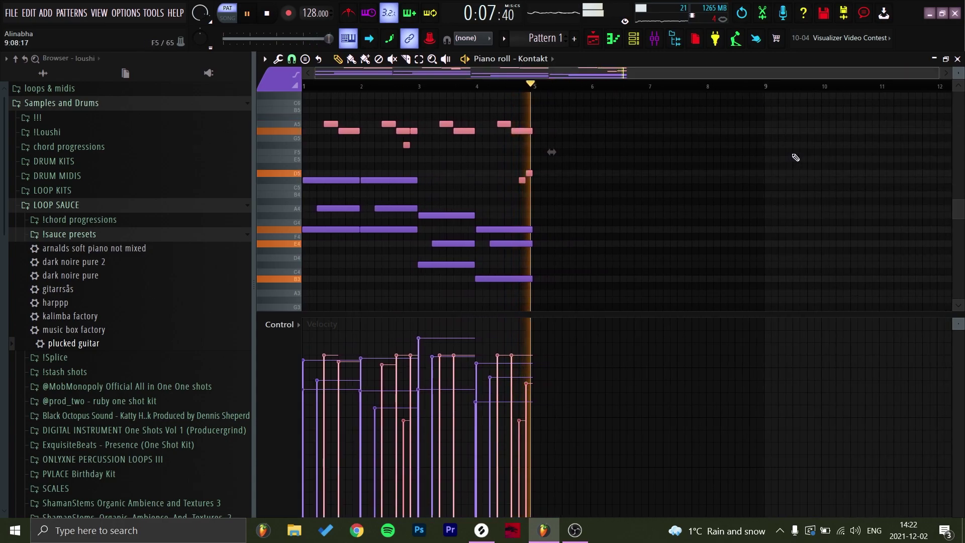
{"action": "key", "text": "ctrl+d"}
{"action": "key", "text": "ctrl+b"}
{"action": "key", "text": "ctrl+d"}
{"action": "right_click", "coordinate": [848, 195], "text": "ctrl"}
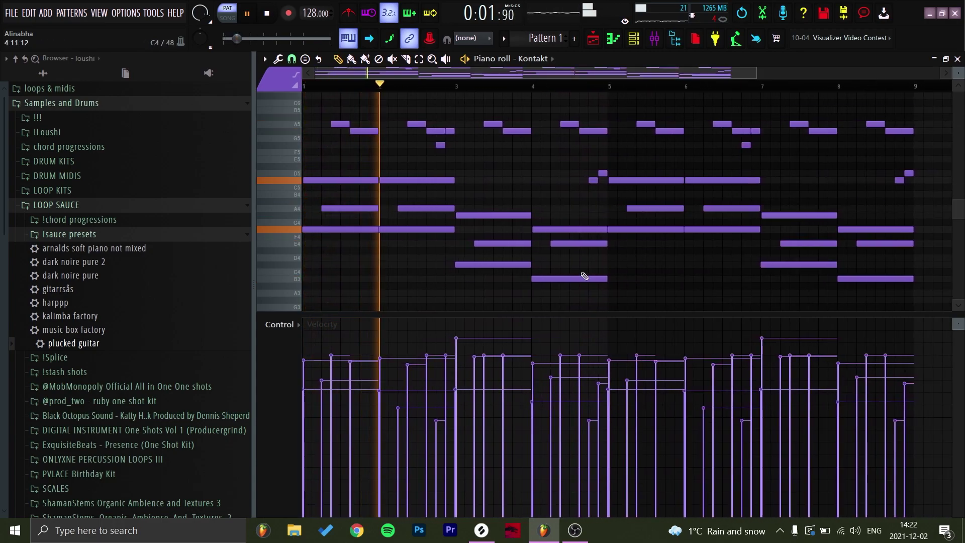
{"action": "scroll", "coordinate": [539, 84], "scroll_direction": "down", "scroll_amount": 3}
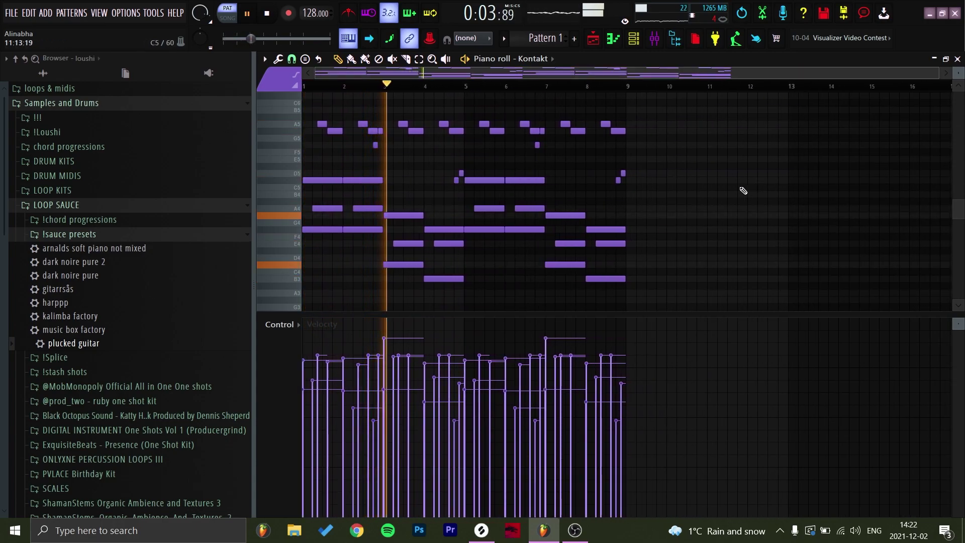
Step: Set the Drive of Decapitator on mixer Insert 1 to 4.6, audition the sound and close the plugin
{"action": "key", "text": "space"}
{"action": "key", "text": "F9"}
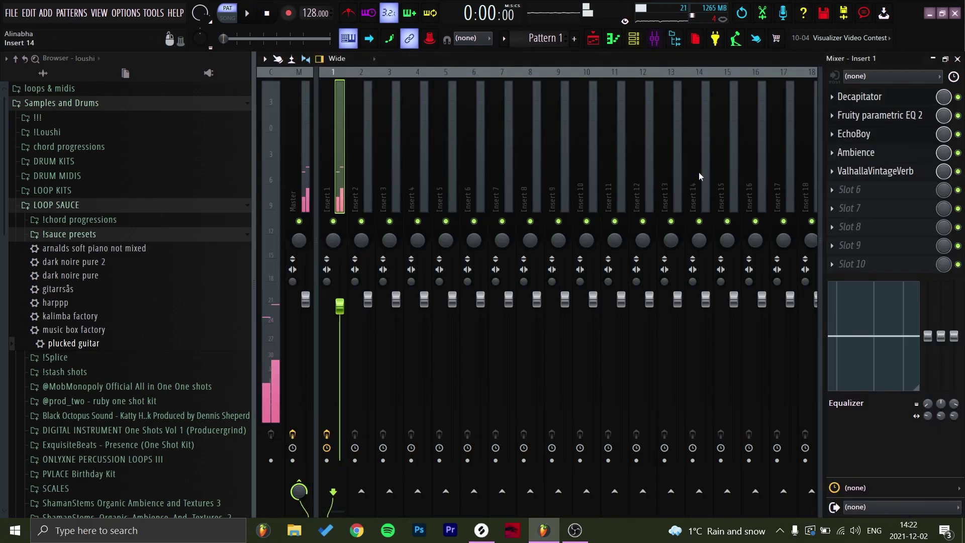
{"action": "left_click", "coordinate": [882, 96]}
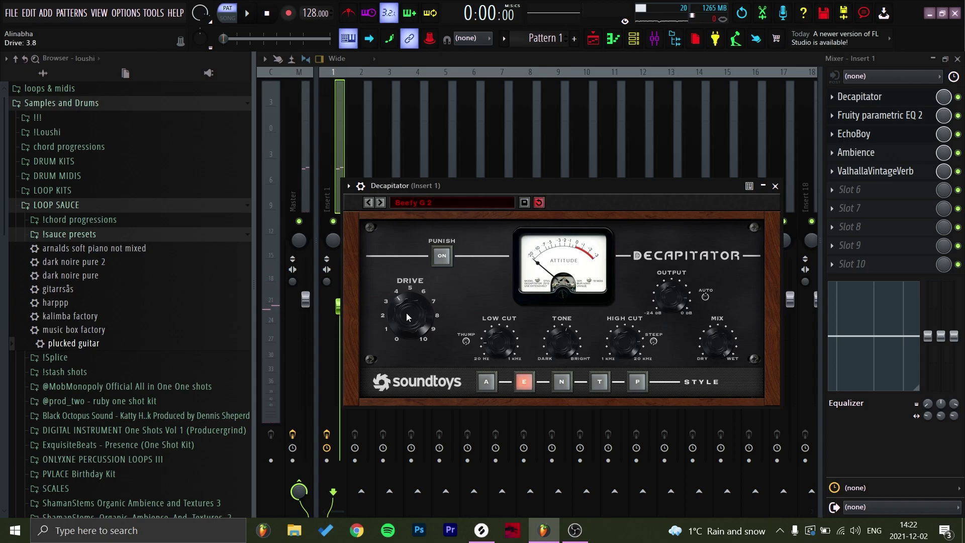
{"action": "left_click_drag", "start_coordinate": [463, 186], "coordinate": [483, 185]}
{"action": "key", "text": "space"}
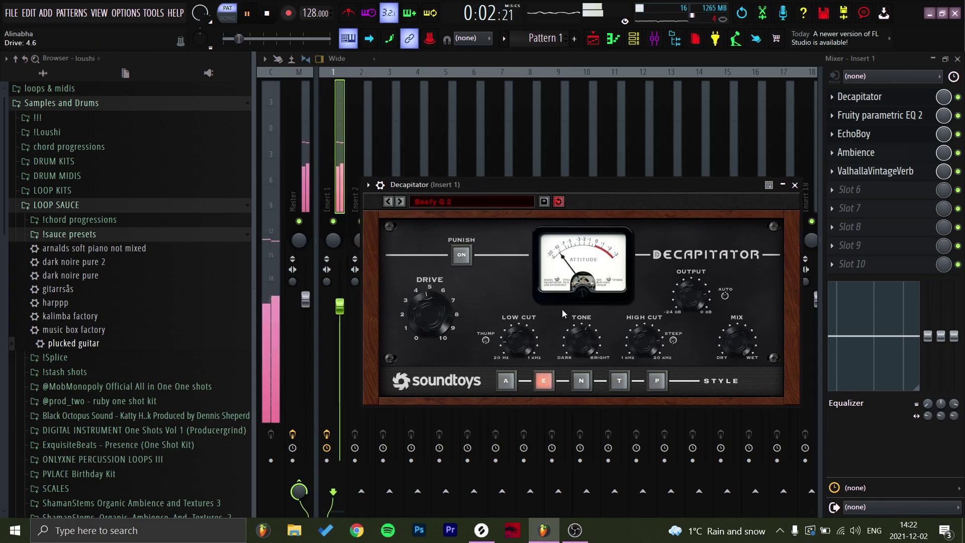
{"action": "left_click", "coordinate": [796, 186]}
Step: Review the playing pattern in the piano roll, close the piano roll and stop playback
{"action": "key", "text": "F7"}
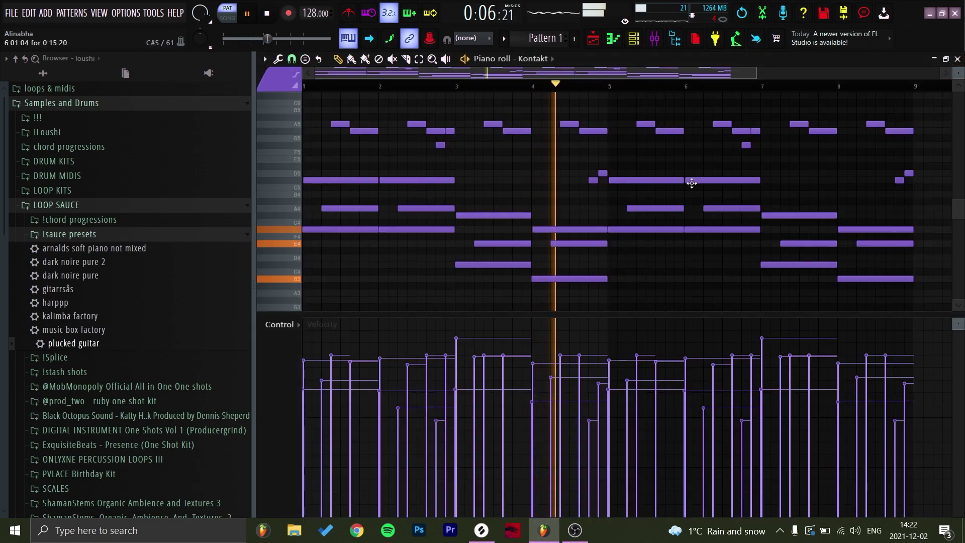
{"action": "scroll", "coordinate": [716, 161], "scroll_direction": "down", "scroll_amount": 4}
{"action": "left_click", "coordinate": [958, 58]}
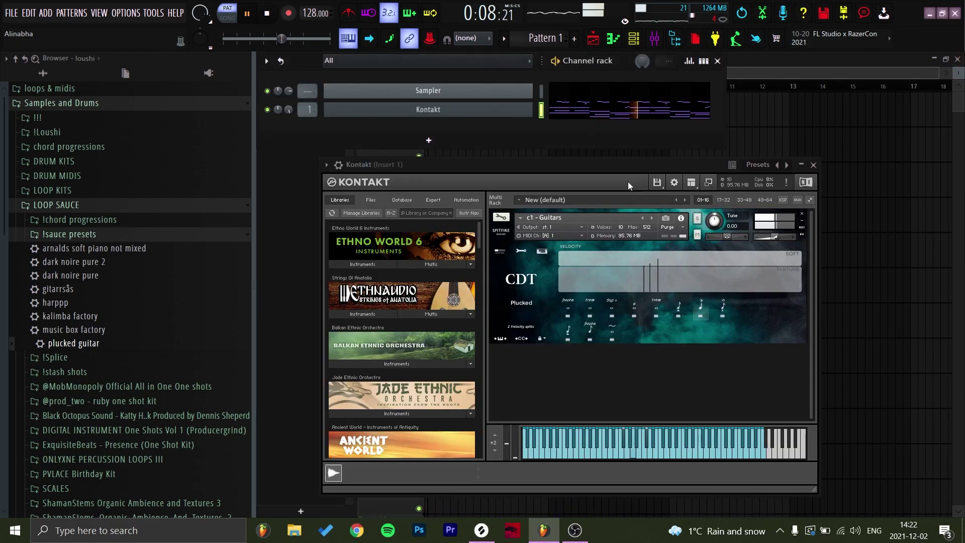
{"action": "key", "text": "space"}
Step: Set the Mix of EchoBoy on Insert 1 to 34%, audition it, and return to Kontakt's piano roll
{"action": "left_click", "coordinate": [655, 39]}
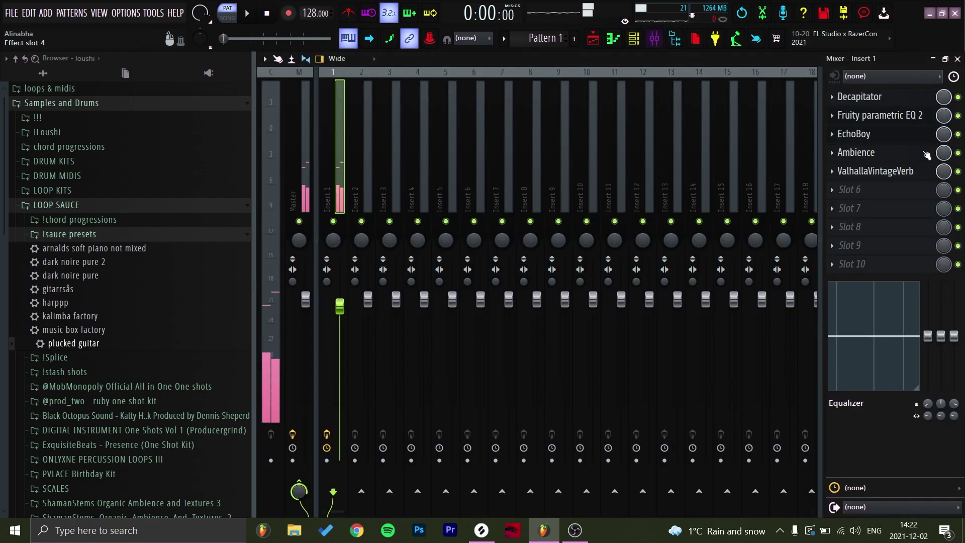
{"action": "left_click", "coordinate": [905, 140]}
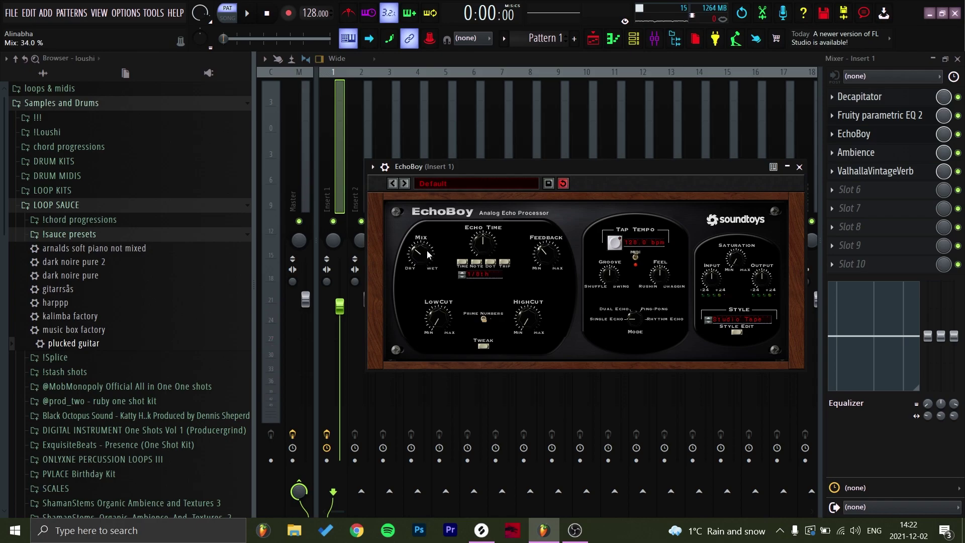
{"action": "left_click_drag", "start_coordinate": [542, 161], "coordinate": [544, 160]}
{"action": "key", "text": "space"}
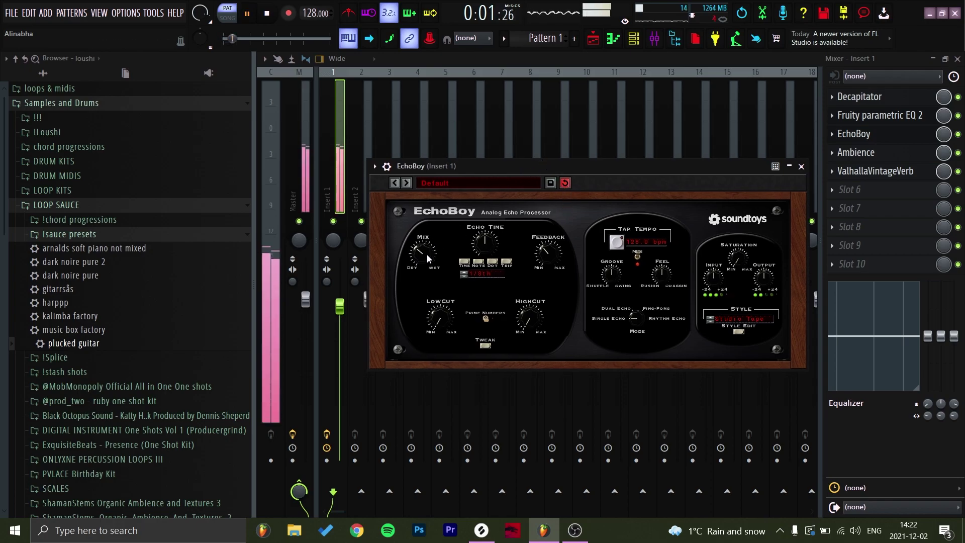
{"action": "left_click", "coordinate": [802, 167]}
{"action": "left_click", "coordinate": [957, 60]}
{"action": "left_click", "coordinate": [678, 114]}
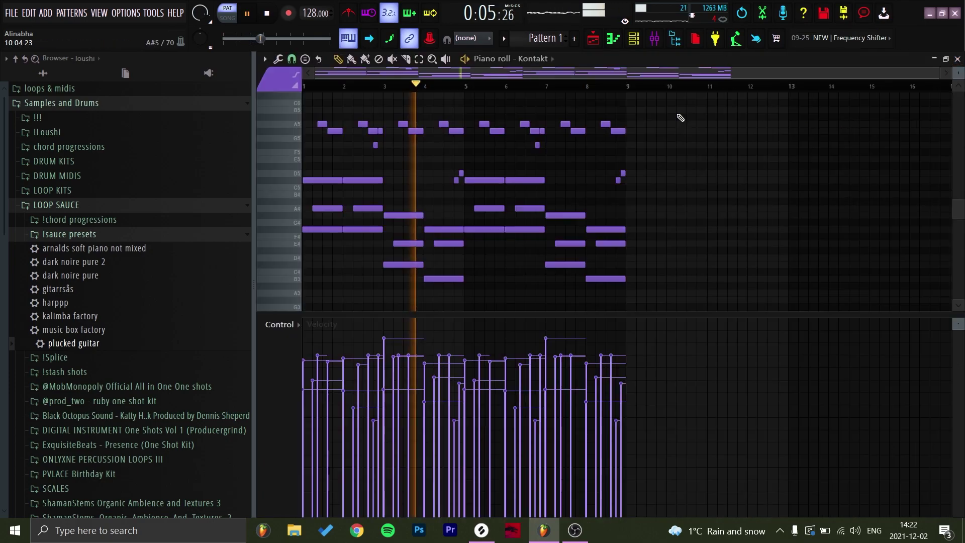
Step: Clone the Kontakt guitar channel and open the empty piano roll of the copy
{"action": "left_click", "coordinate": [958, 60]}
{"action": "right_click", "coordinate": [530, 106]}
{"action": "left_click", "coordinate": [569, 213]}
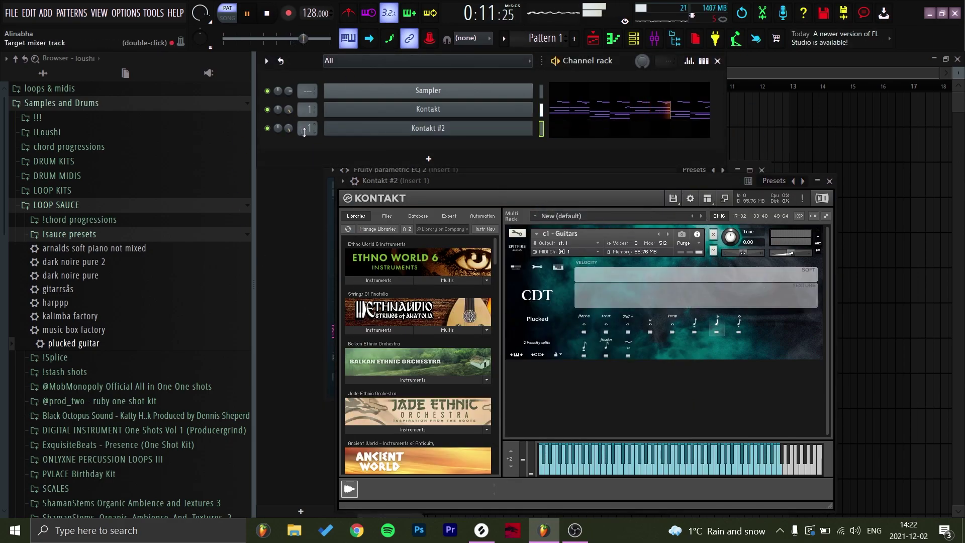
{"action": "key", "text": "F7"}
Step: Draw a C#6 note about three-quarters of a bar long at bar 1 and a half-bar C#6 ending bar 2
{"action": "scroll", "coordinate": [509, 200], "scroll_direction": "up", "scroll_amount": 2}
{"action": "left_click_drag", "start_coordinate": [521, 200], "coordinate": [256, 194]}
{"action": "key", "text": "ctrl+Up"}
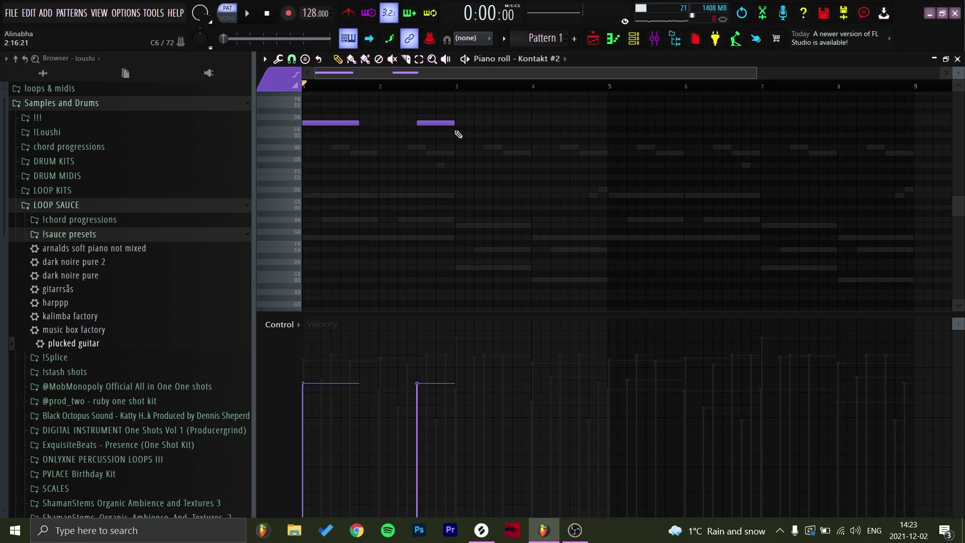
Step: Try a half-bar B5 note at the start of bar 3 and move it to a lower pitch while auditioning
{"action": "scroll", "coordinate": [534, 166], "scroll_direction": "up", "scroll_amount": 3}
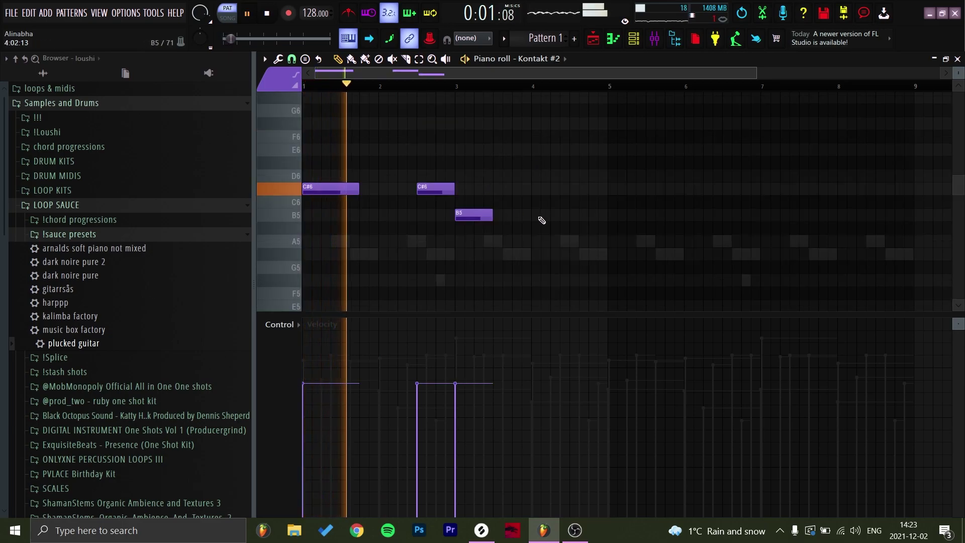
{"action": "scroll", "coordinate": [538, 218], "scroll_direction": "up", "scroll_amount": 2}
{"action": "left_click_drag", "start_coordinate": [483, 195], "coordinate": [622, 165]}
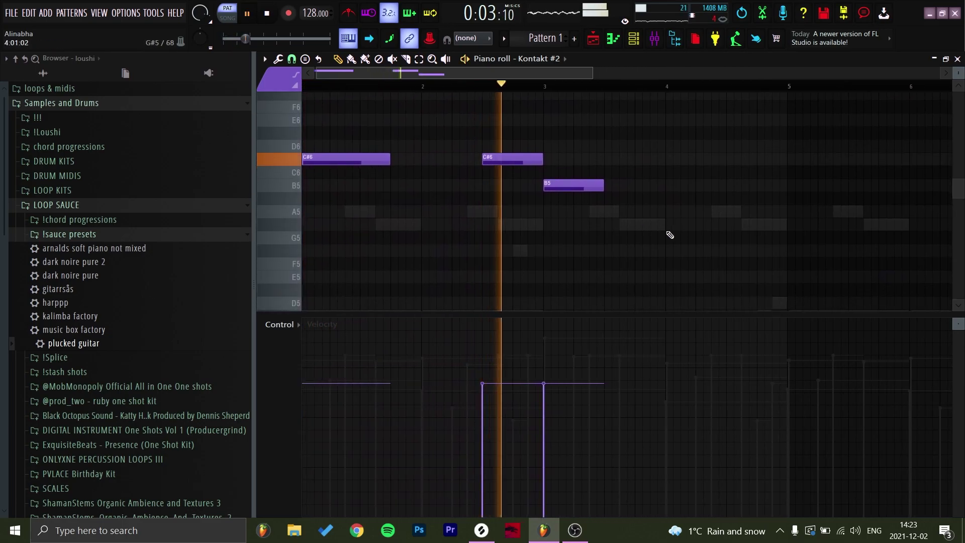
{"action": "key", "text": "space"}
{"action": "left_click_drag", "start_coordinate": [551, 187], "coordinate": [543, 203]}
{"action": "scroll", "coordinate": [512, 229], "scroll_direction": "down", "scroll_amount": 2}
{"action": "key", "text": "space"}
{"action": "key", "text": "space"}
{"action": "left_click_drag", "start_coordinate": [446, 214], "coordinate": [504, 280]}
Step: Try the bar 3 note an octave higher, on A6, and remove it after auditioning
{"action": "key", "text": "ctrl+Up"}
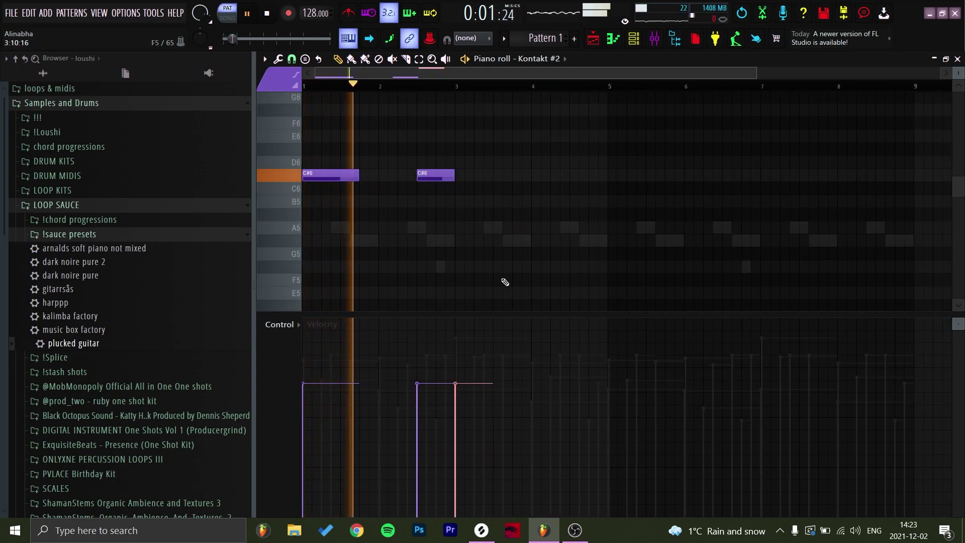
{"action": "scroll", "coordinate": [504, 280], "scroll_direction": "up", "scroll_amount": 2}
{"action": "scroll", "coordinate": [505, 280], "scroll_direction": "down", "scroll_amount": 1}
{"action": "scroll", "coordinate": [582, 238], "scroll_direction": "down", "scroll_amount": 2}
{"action": "left_click", "coordinate": [582, 230], "text": "ctrl"}
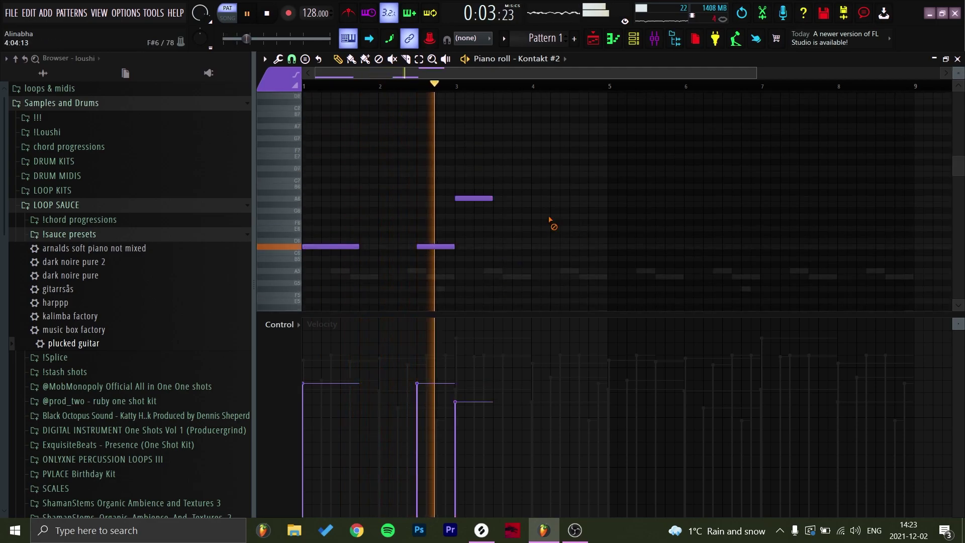
{"action": "key", "text": "space"}
{"action": "scroll", "coordinate": [467, 225], "scroll_direction": "up", "scroll_amount": 2}
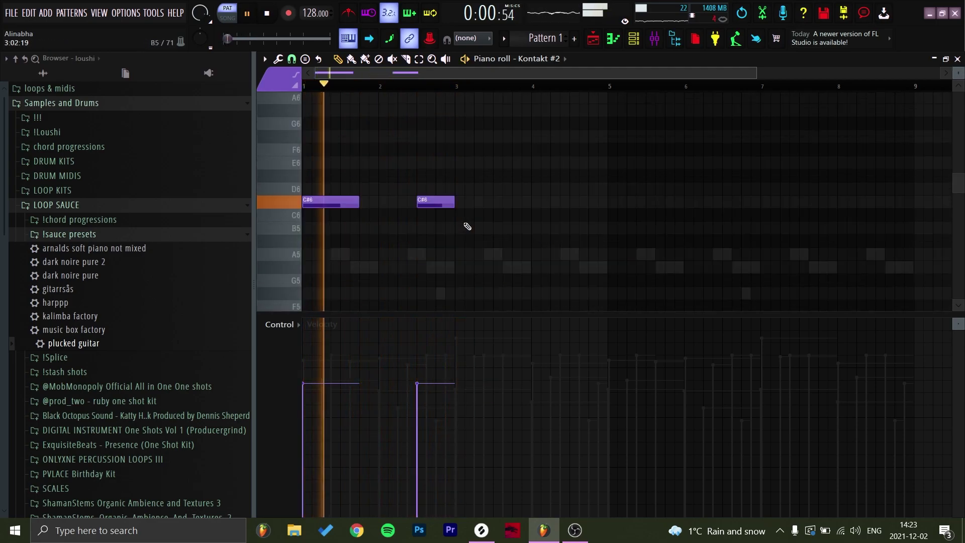
Step: Draw a one-bar G#6 note in bar 3 and a one-bar F#6 note near the start of bar 4
{"action": "scroll", "coordinate": [463, 225], "scroll_direction": "up", "scroll_amount": 2}
{"action": "scroll", "coordinate": [454, 204], "scroll_direction": "up", "scroll_amount": 2}
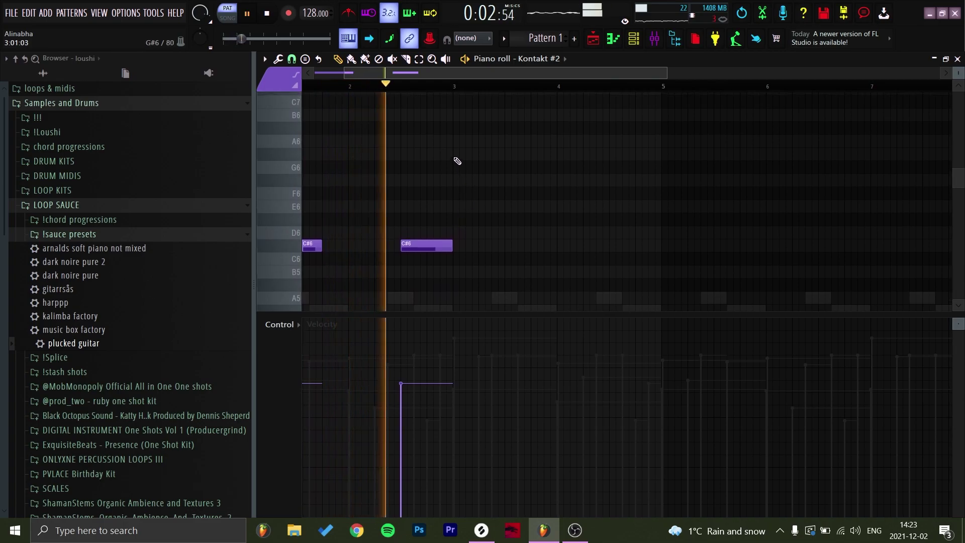
{"action": "left_click", "coordinate": [470, 157]}
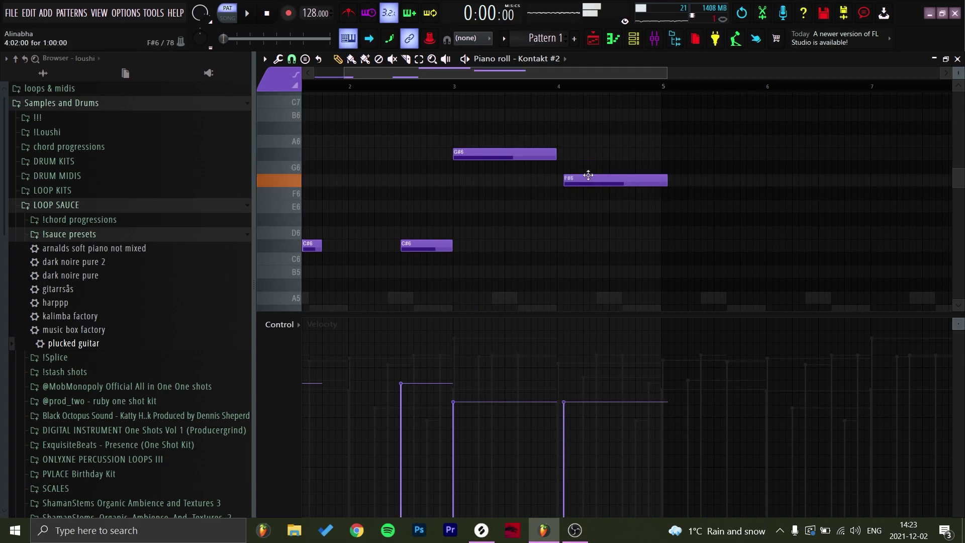
Step: Move the last note to E6 in bar 4, extend the first C#6 to the second, and duplicate the melody into bars 5 to 8
{"action": "key", "text": "ctrl+b"}
{"action": "scroll", "coordinate": [646, 173], "scroll_direction": "down", "scroll_amount": 2}
{"action": "scroll", "coordinate": [649, 170], "scroll_direction": "down", "scroll_amount": 2}
{"action": "key", "text": "ctrl+d"}
{"action": "key", "text": "ctrl+z"}
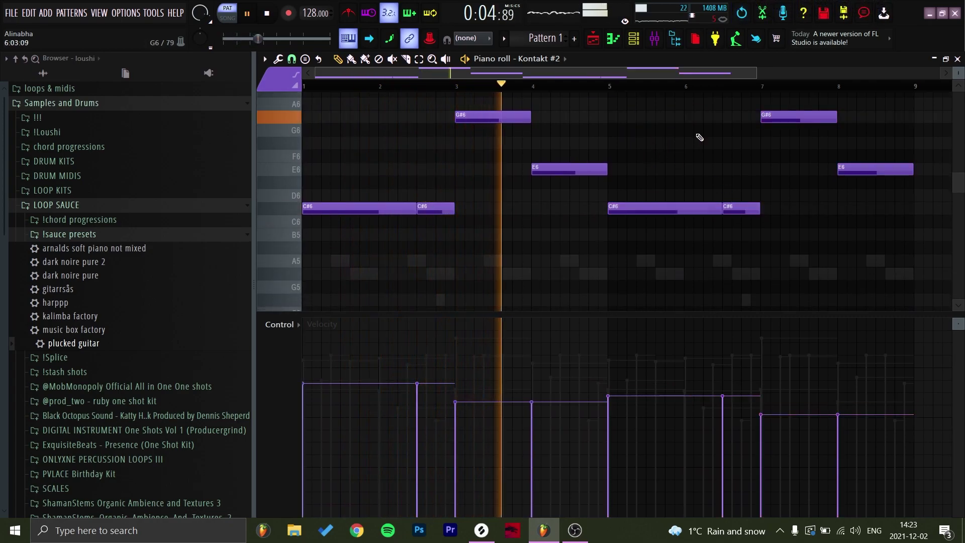
{"action": "key", "text": "ctrl+l"}
{"action": "scroll", "coordinate": [704, 151], "scroll_direction": "down", "scroll_amount": 3}
Step: Try the E6 notes in bars 4 and 8 on G#6 and F#6, then return them to E6
{"action": "key", "text": "space"}
{"action": "left_click", "coordinate": [862, 155], "text": "ctrl"}
{"action": "left_click", "coordinate": [543, 155], "text": "ctrl+shift"}
{"action": "key", "text": "shift+Up"}
{"action": "key", "text": "shift+Up"}
{"action": "key", "text": "shift+Up"}
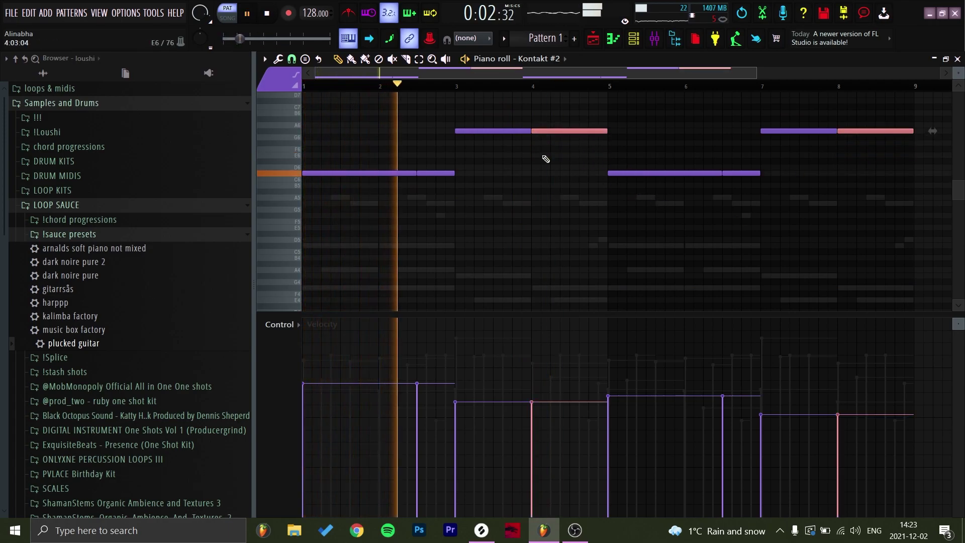
{"action": "key", "text": "shift+Down"}
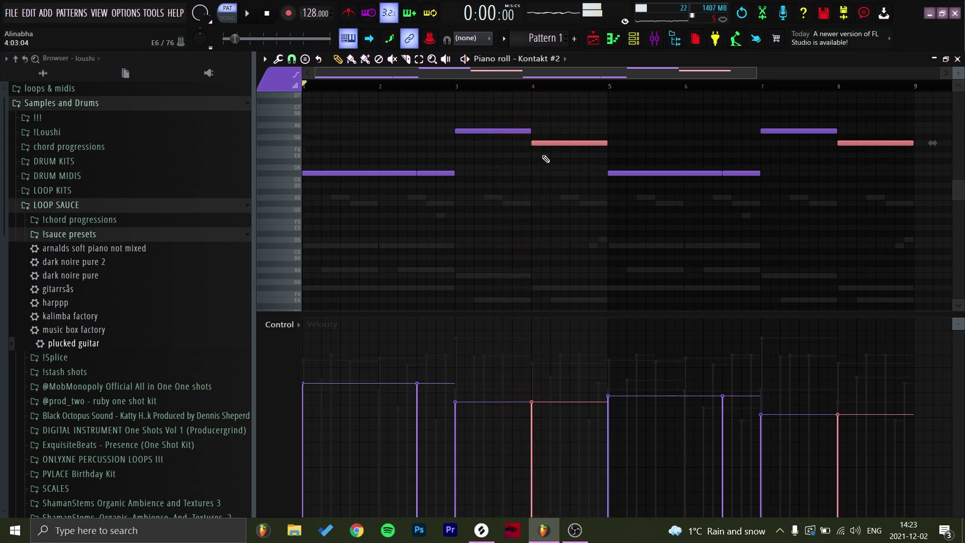
{"action": "key", "text": "shift+Down"}
{"action": "key", "text": "shift+Down"}
{"action": "key", "text": "space"}
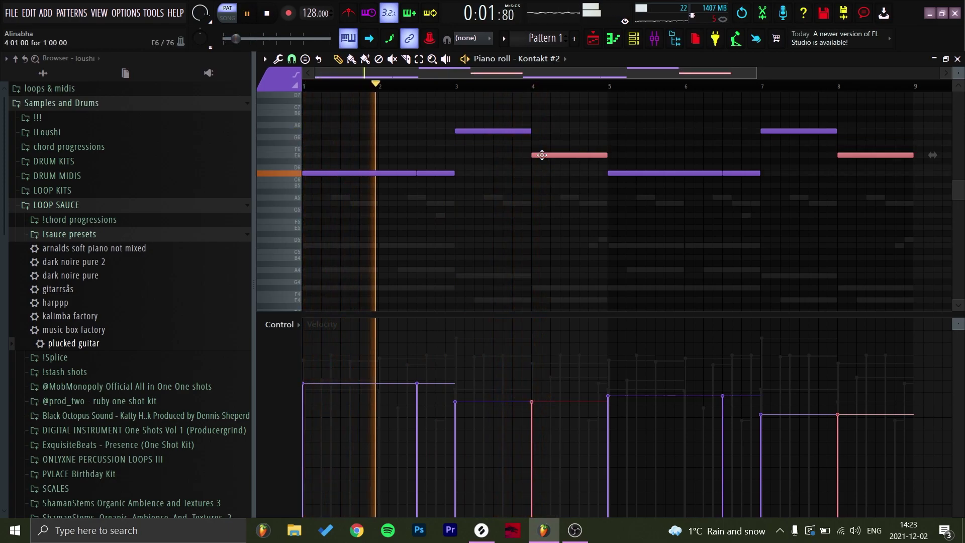
Step: Replace the E6 in bar 4 with a short C#6 at the end of bar 3 and a one-bar D6
{"action": "right_click", "coordinate": [542, 155]}
{"action": "left_click", "coordinate": [540, 184]}
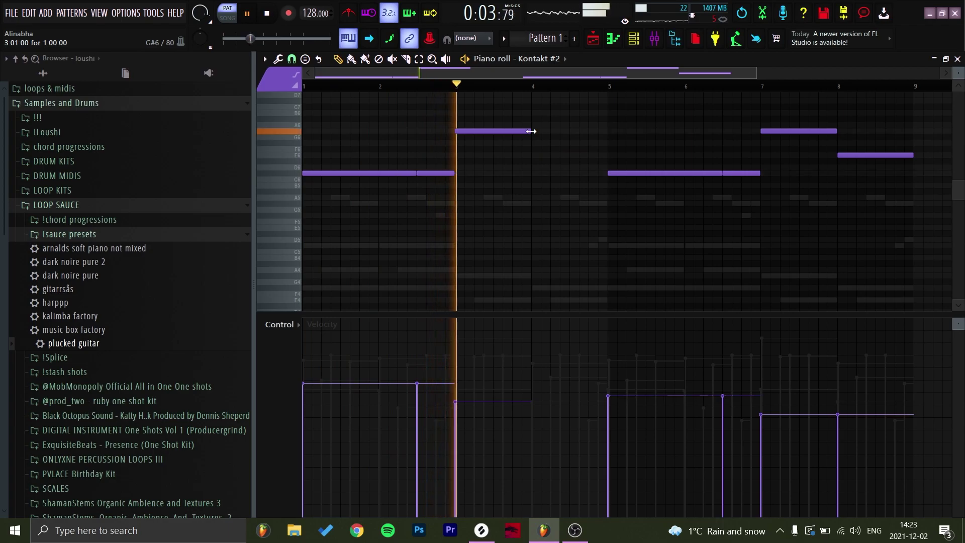
{"action": "key", "text": "space"}
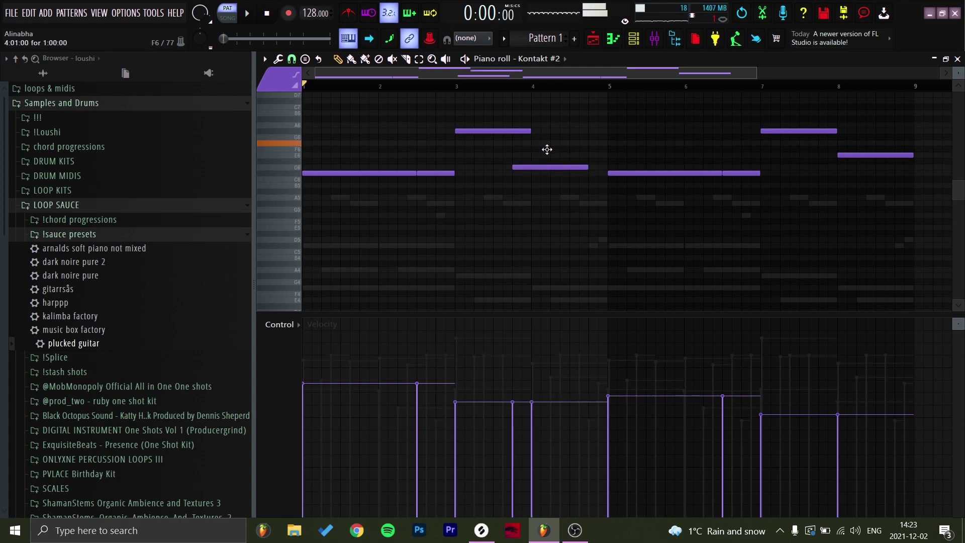
{"action": "left_click_drag", "start_coordinate": [546, 155], "coordinate": [608, 155], "text": "ctrl"}
{"action": "left_click", "coordinate": [530, 177]}
{"action": "left_click", "coordinate": [519, 167]}
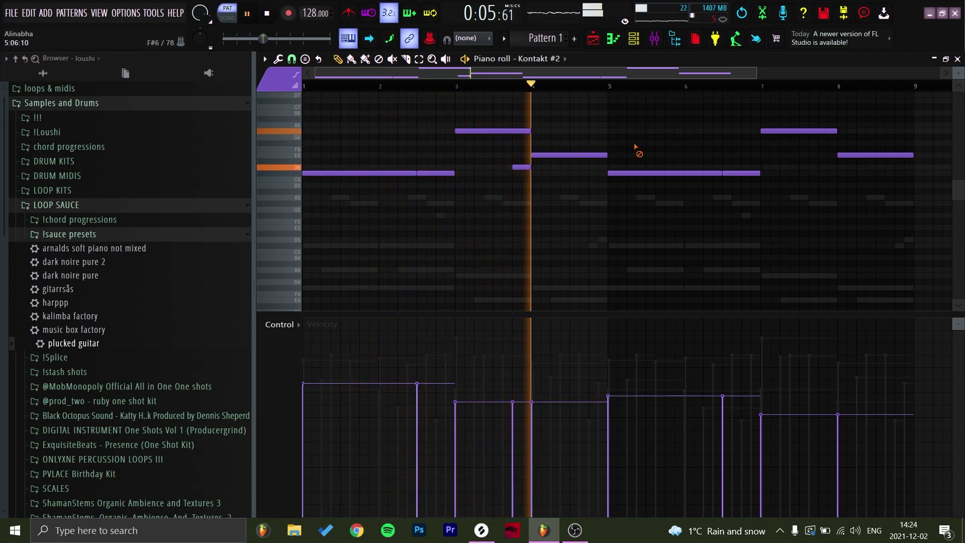
{"action": "key", "text": "space"}
{"action": "left_click_drag", "start_coordinate": [516, 173], "coordinate": [545, 167]}
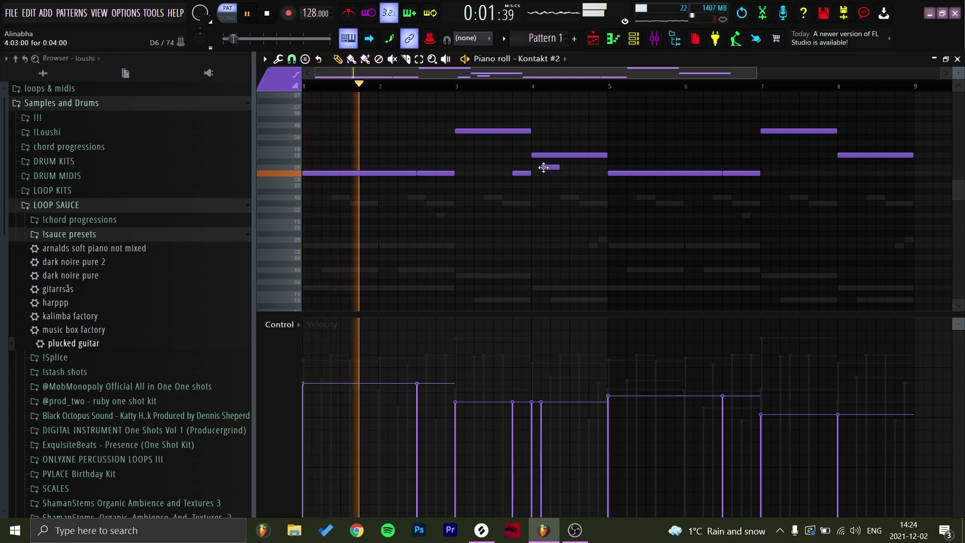
Step: Delete the melody in bars 5 to 8 and duplicate the revised first four bars there
{"action": "left_click_drag", "start_coordinate": [692, 120], "coordinate": [958, 203]}
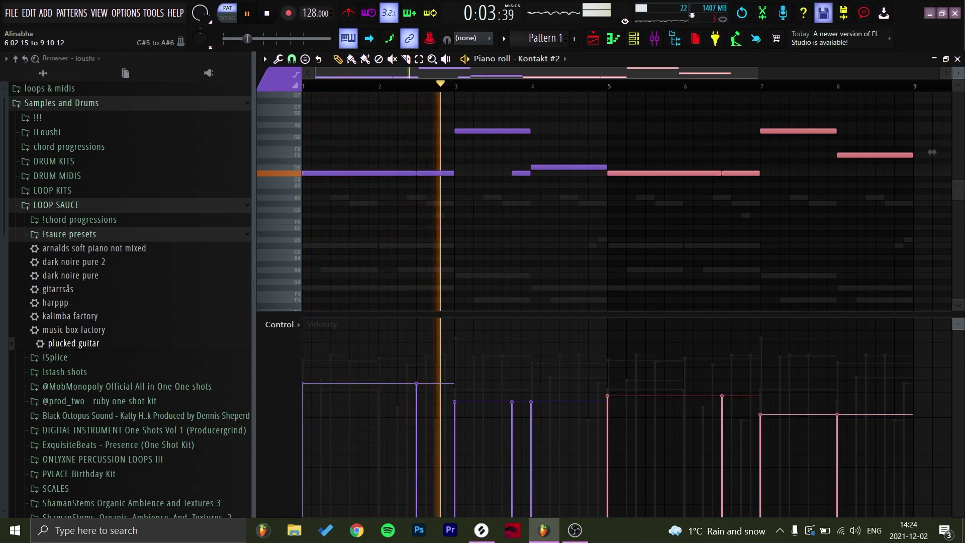
{"action": "key", "text": "Delete"}
{"action": "key", "text": "ctrl+b"}
{"action": "key", "text": "ctrl+d"}
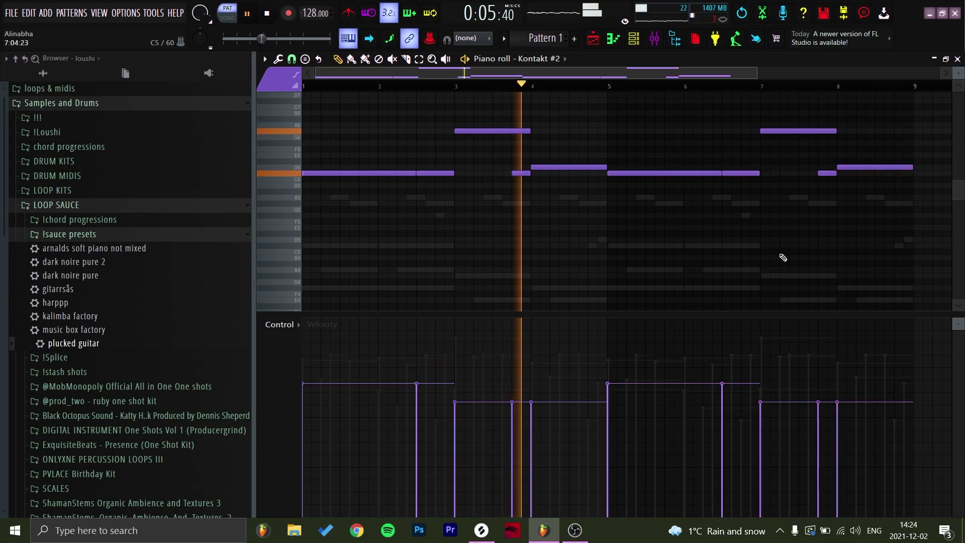
Step: Delete the D6 in bar 4 and try the short note ending bar 3 on E6 and D6 before settling on B5
{"action": "right_click", "coordinate": [554, 167]}
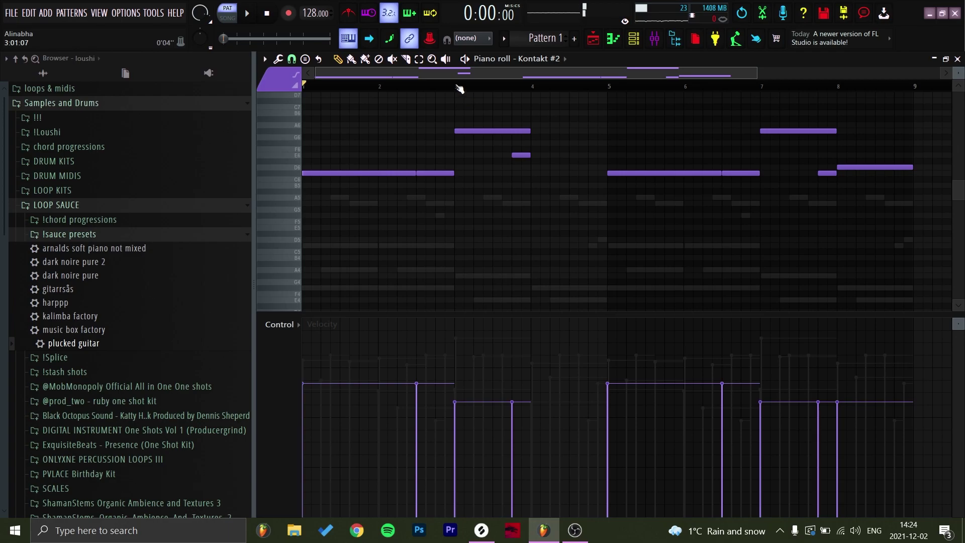
{"action": "key", "text": "space"}
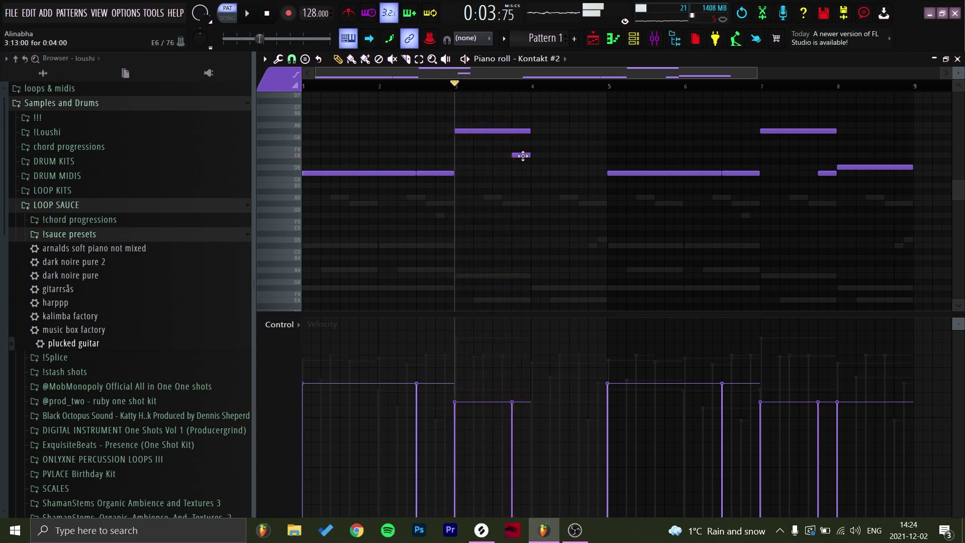
{"action": "key", "text": "space"}
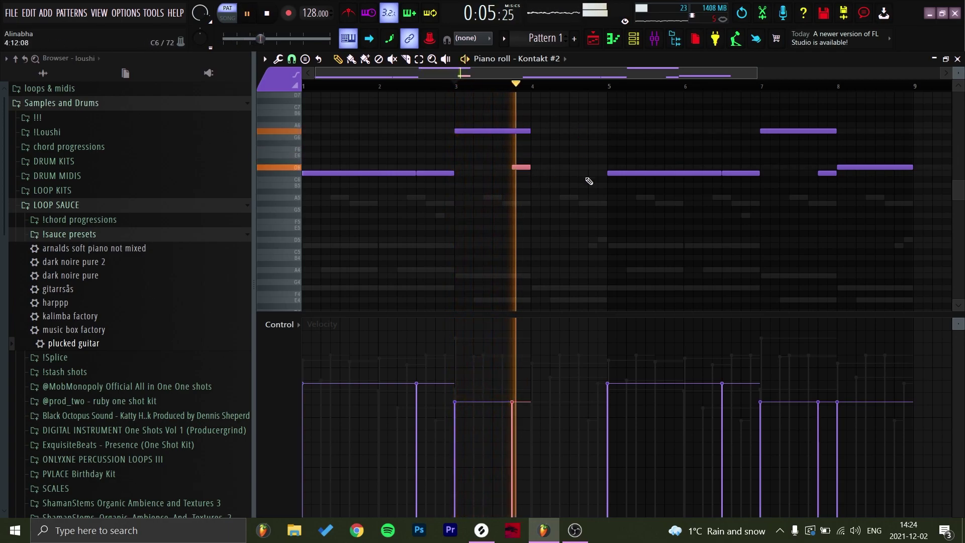
{"action": "key", "text": "space"}
{"action": "key", "text": "Down"}
{"action": "key", "text": "Down"}
{"action": "key", "text": "Down"}
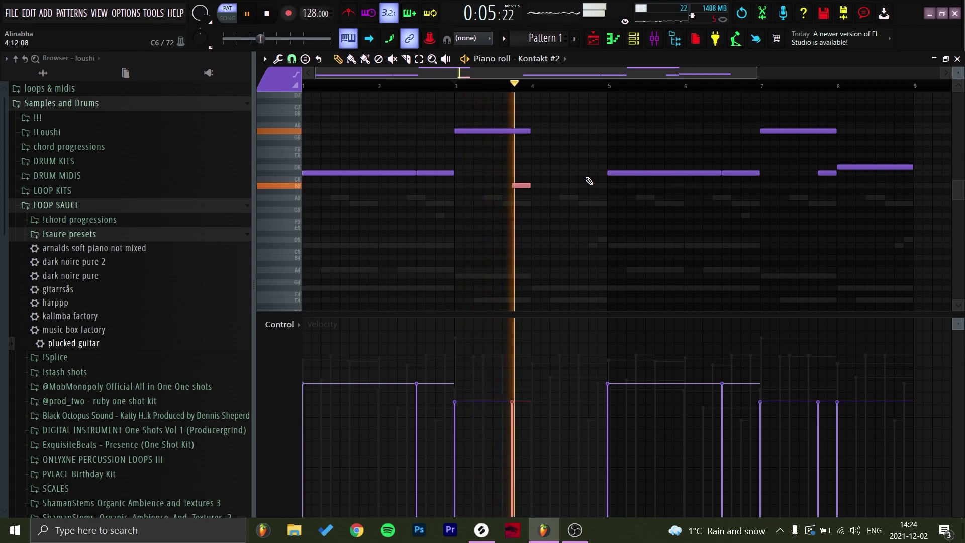
Step: Fill bar 4 with a half-bar C#6 note followed by a half-bar D6 note
{"action": "left_click", "coordinate": [542, 173]}
{"action": "key", "text": "space"}
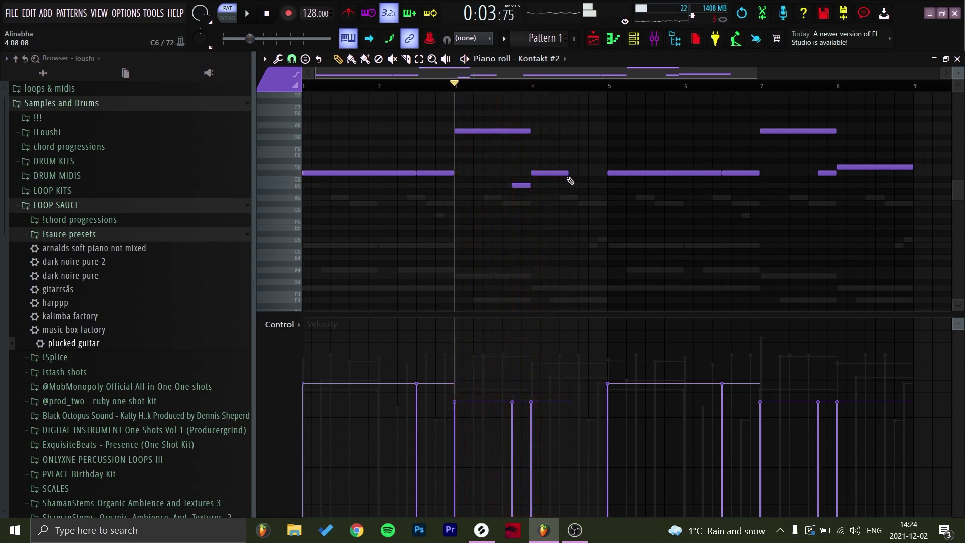
{"action": "scroll", "coordinate": [643, 121], "scroll_direction": "up", "scroll_amount": 3}
Step: Replace the melody in bars 5 to 8 with a copy of the updated bars 1 to 4
{"action": "left_click_drag", "start_coordinate": [644, 111], "coordinate": [905, 255]}
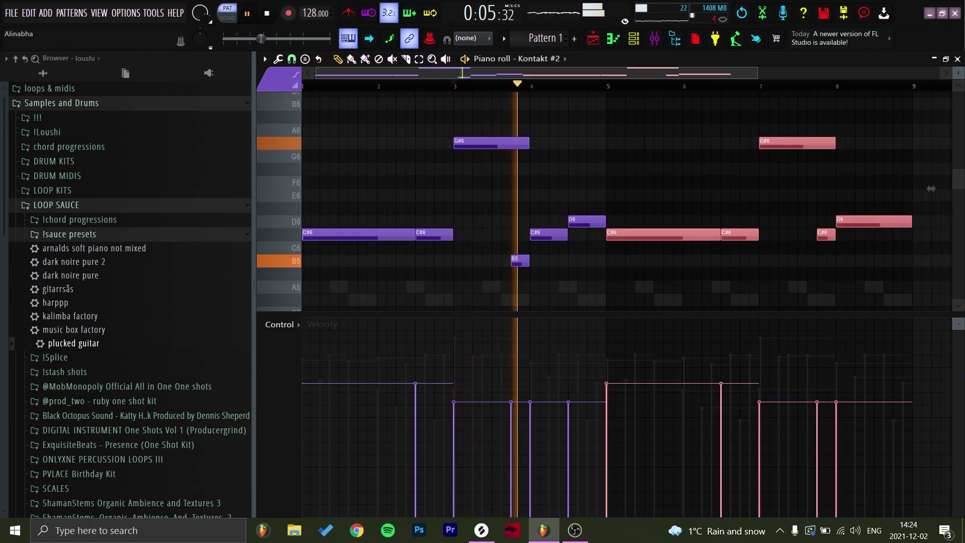
{"action": "key", "text": "Delete"}
{"action": "key", "text": "ctrl+z"}
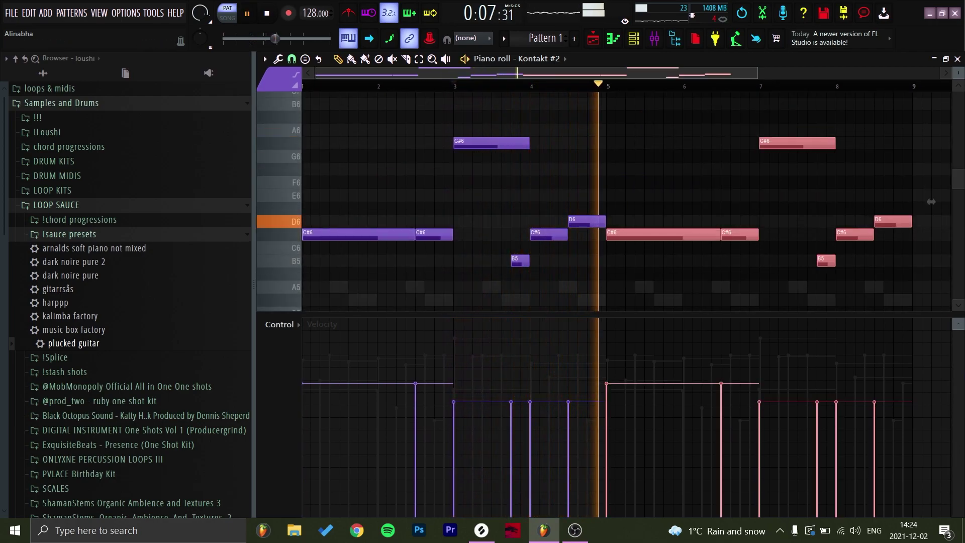
Step: Try the final D6 note of bar 4 on higher pitches such as E6, then return it to D6
{"action": "left_click", "coordinate": [582, 217]}
{"action": "key", "text": "Up"}
{"action": "key", "text": "Up"}
{"action": "key", "text": "Up"}
{"action": "key", "text": "Up"}
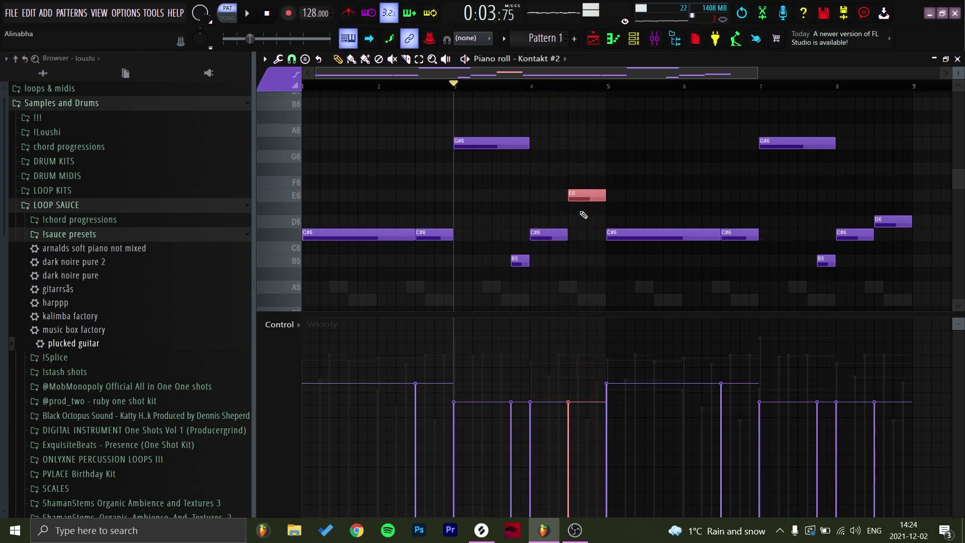
{"action": "key", "text": "space"}
{"action": "key", "text": "Down"}
{"action": "key", "text": "Down"}
{"action": "key", "text": "Down"}
{"action": "key", "text": "Up"}
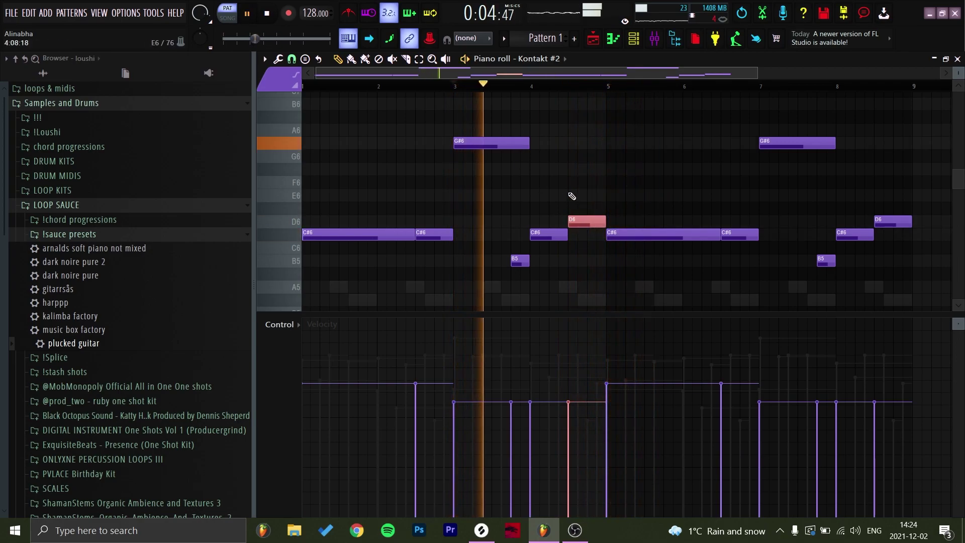
Step: Delete the D6 in the second half of bar 4 and try a half-bar G#6 in its place
{"action": "right_click", "coordinate": [589, 220]}
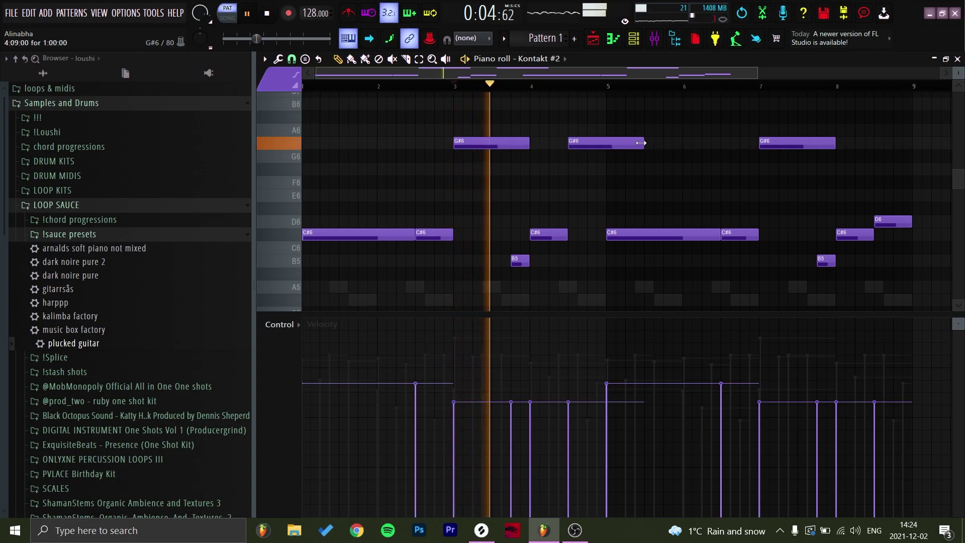
{"action": "left_click_drag", "start_coordinate": [643, 143], "coordinate": [606, 151]}
{"action": "scroll", "coordinate": [638, 154], "scroll_direction": "down", "scroll_amount": 2}
{"action": "scroll", "coordinate": [640, 152], "scroll_direction": "up", "scroll_amount": 2}
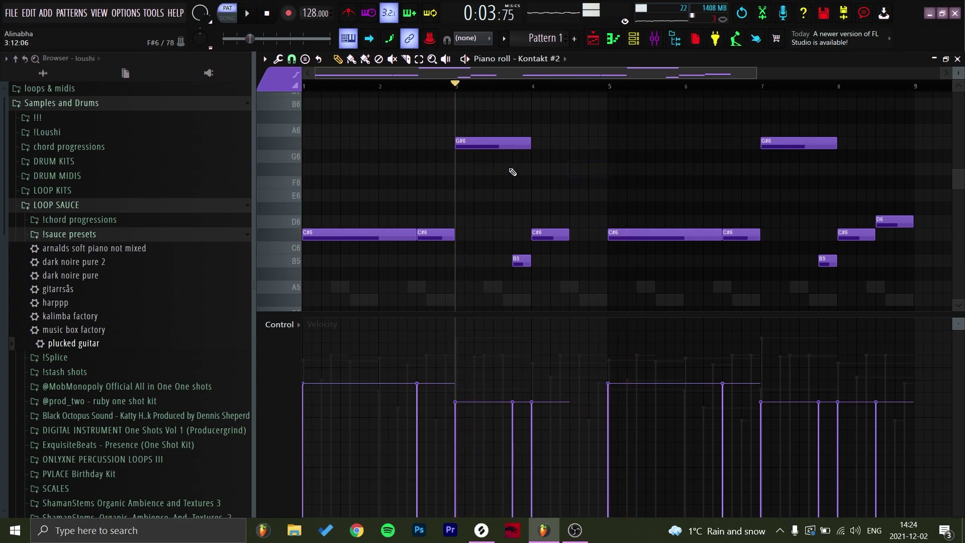
Step: Audition the melody and compare it with the ghosted chord notes to find an ending for bar 4
{"action": "key", "text": "space"}
{"action": "scroll", "coordinate": [609, 195], "scroll_direction": "down", "scroll_amount": 1}
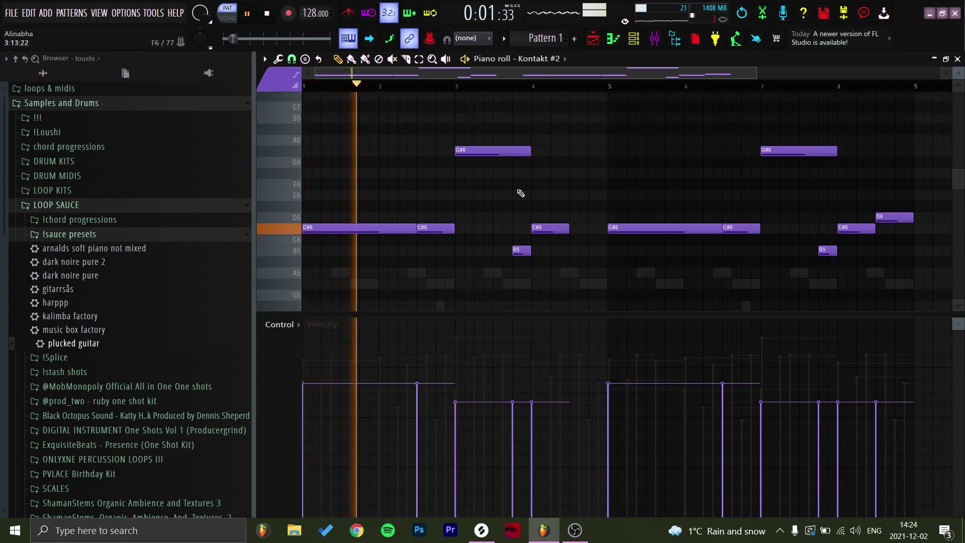
{"action": "scroll", "coordinate": [598, 171], "scroll_direction": "down", "scroll_amount": 3}
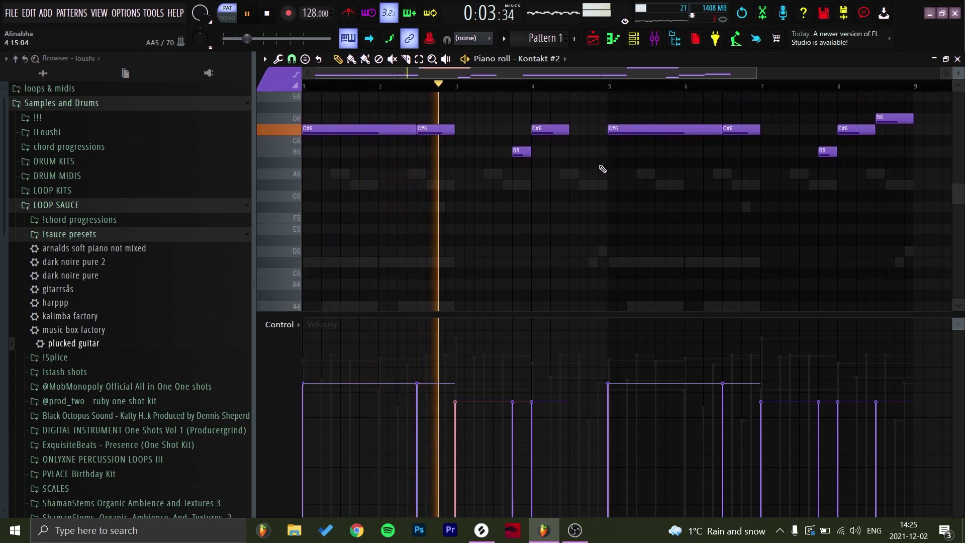
{"action": "scroll", "coordinate": [603, 169], "scroll_direction": "down", "scroll_amount": 6}
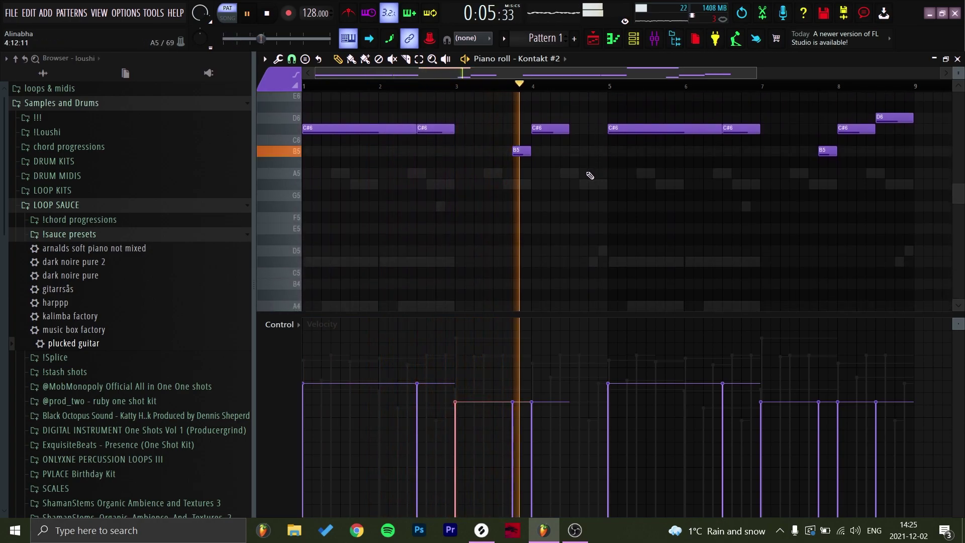
{"action": "left_click_drag", "start_coordinate": [660, 185], "coordinate": [678, 242]}
{"action": "key", "text": "space"}
{"action": "left_click_drag", "start_coordinate": [593, 261], "coordinate": [301, 111]}
{"action": "left_click", "coordinate": [388, 134], "text": "ctrl"}
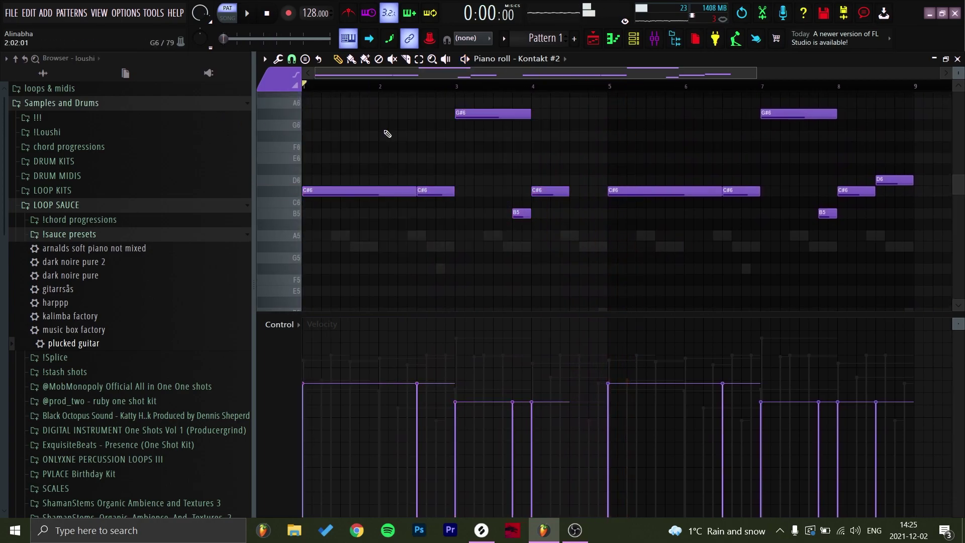
{"action": "scroll", "coordinate": [475, 171], "scroll_direction": "down", "scroll_amount": 3}
{"action": "scroll", "coordinate": [475, 171], "scroll_direction": "up", "scroll_amount": 2}
{"action": "scroll", "coordinate": [476, 171], "scroll_direction": "down", "scroll_amount": 5}
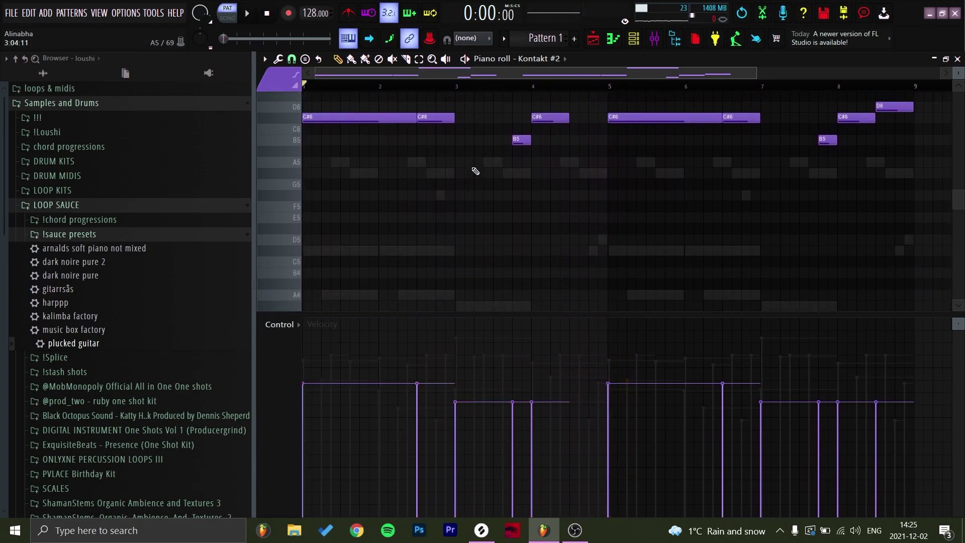
Step: Try lower notes around G5 and F5 under the melody in bars 3 and 4, and place a half-bar F#6 at bar 4
{"action": "scroll", "coordinate": [332, 212], "scroll_direction": "down", "scroll_amount": 3}
{"action": "left_click", "coordinate": [457, 180]}
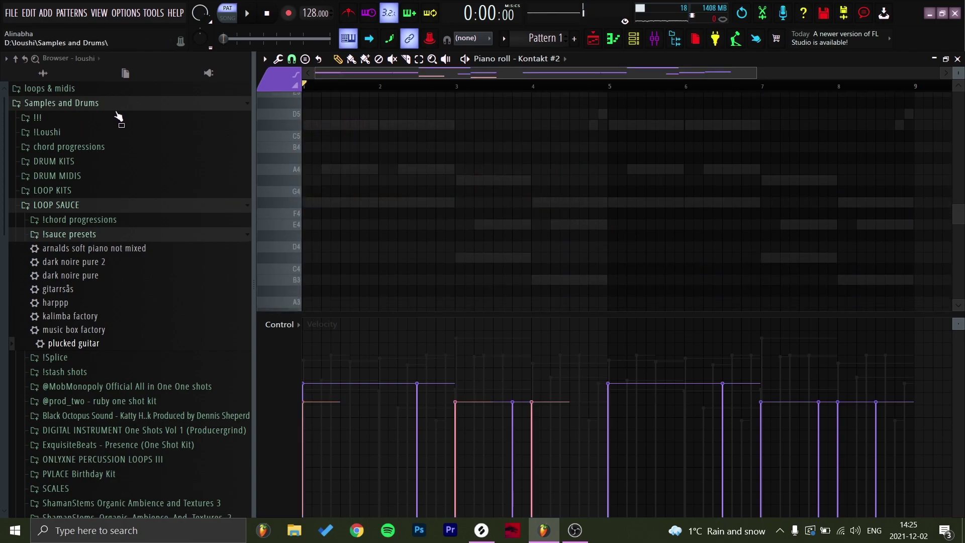
{"action": "scroll", "coordinate": [463, 236], "scroll_direction": "up", "scroll_amount": 8}
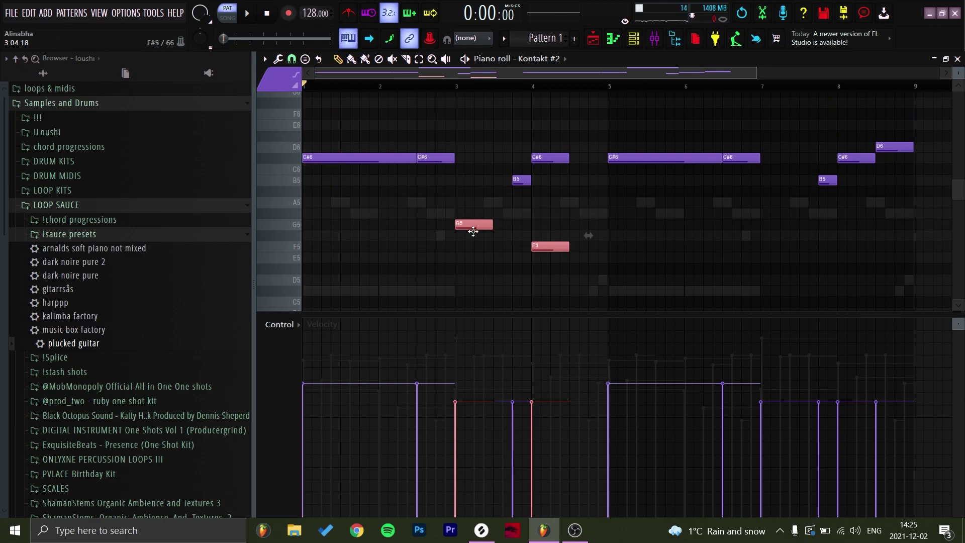
{"action": "scroll", "coordinate": [473, 211], "scroll_direction": "up", "scroll_amount": 6}
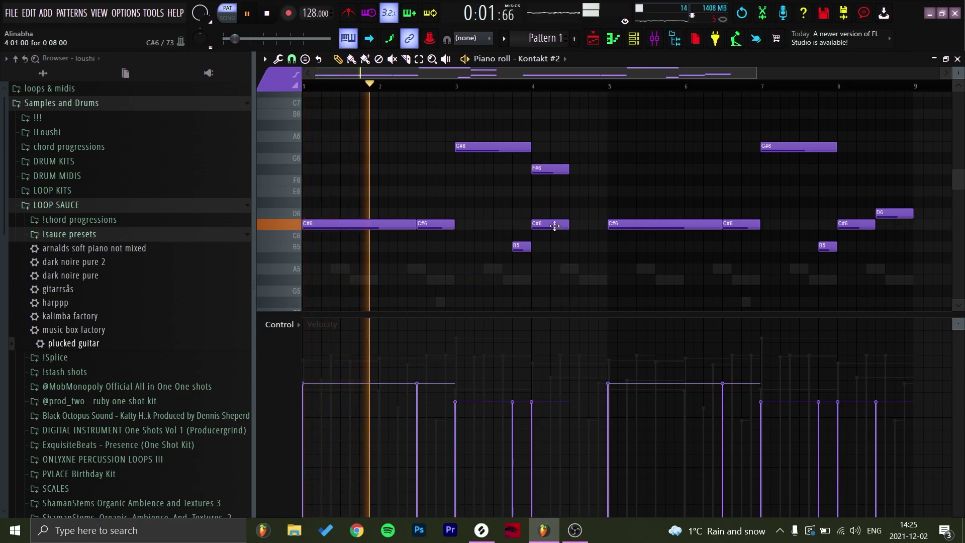
Step: Delete the C#6 at the start of bar 4 and add a half-bar E6 after the F#6
{"action": "right_click", "coordinate": [554, 225]}
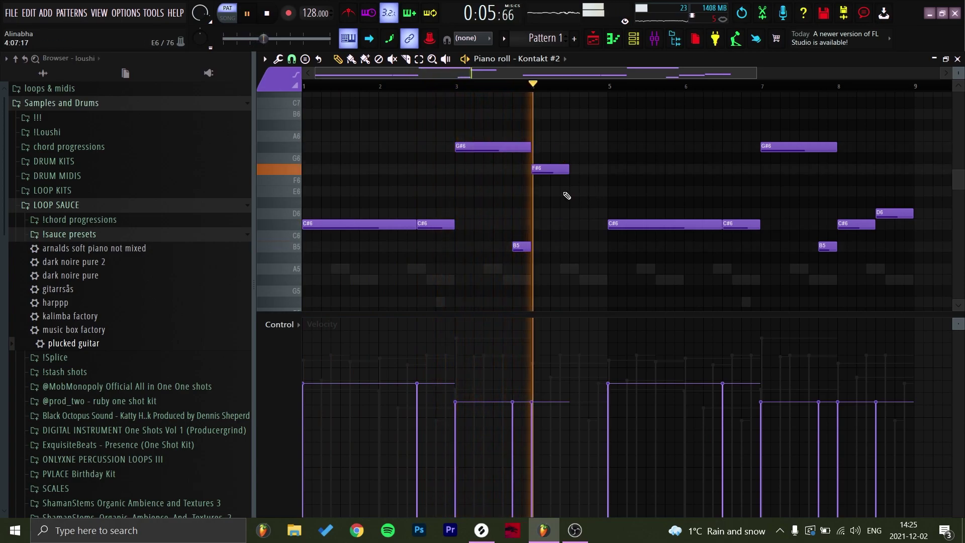
{"action": "key", "text": "space"}
{"action": "left_click", "coordinate": [570, 192]}
{"action": "key", "text": "space"}
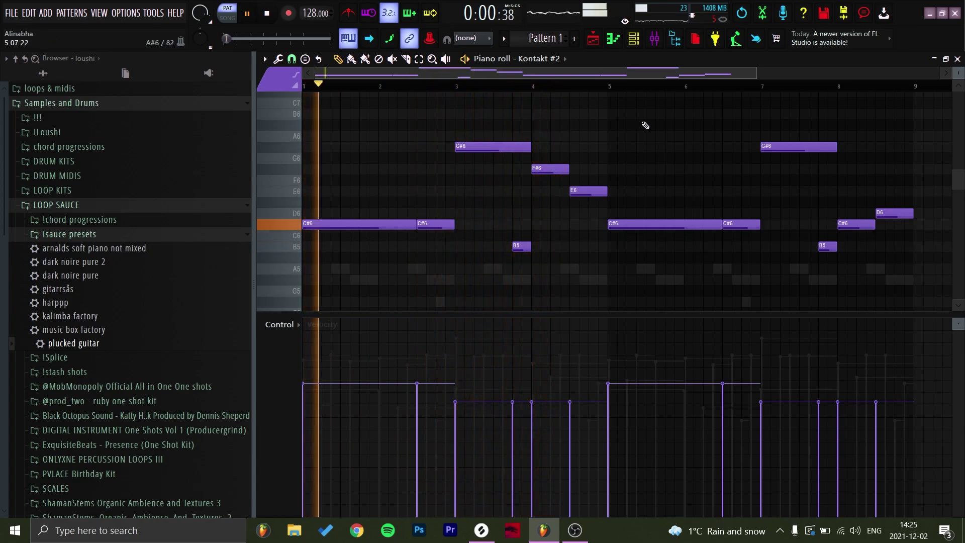
Step: Replace the melody in bars 5 to 8 with a copy of bars 1 to 4 containing the F#6 and E6 ending
{"action": "left_click_drag", "start_coordinate": [644, 131], "coordinate": [930, 259]}
{"action": "key", "text": "Delete"}
{"action": "key", "text": "ctrl+b"}
{"action": "key", "text": "ctrl+d"}
{"action": "scroll", "coordinate": [757, 168], "scroll_direction": "up", "scroll_amount": 2}
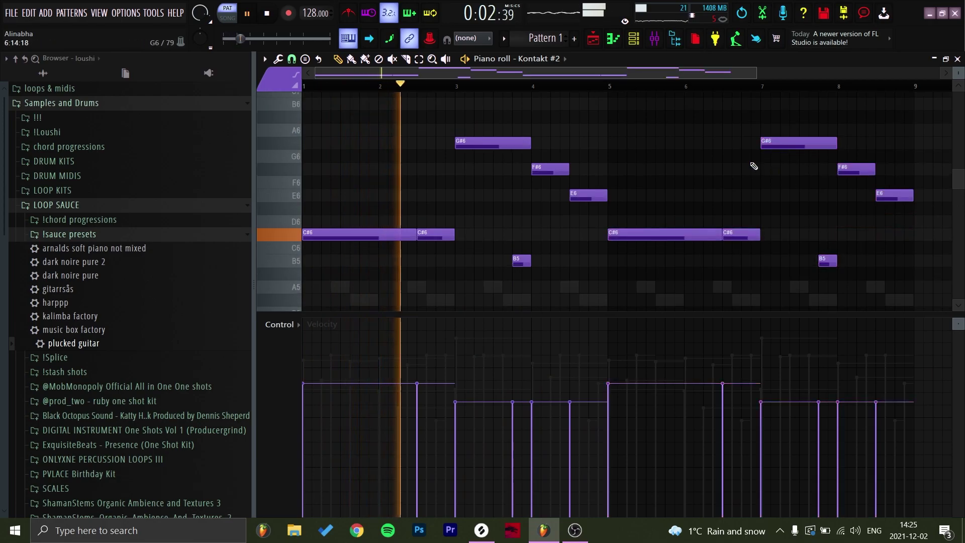
{"action": "scroll", "coordinate": [754, 166], "scroll_direction": "down", "scroll_amount": 1}
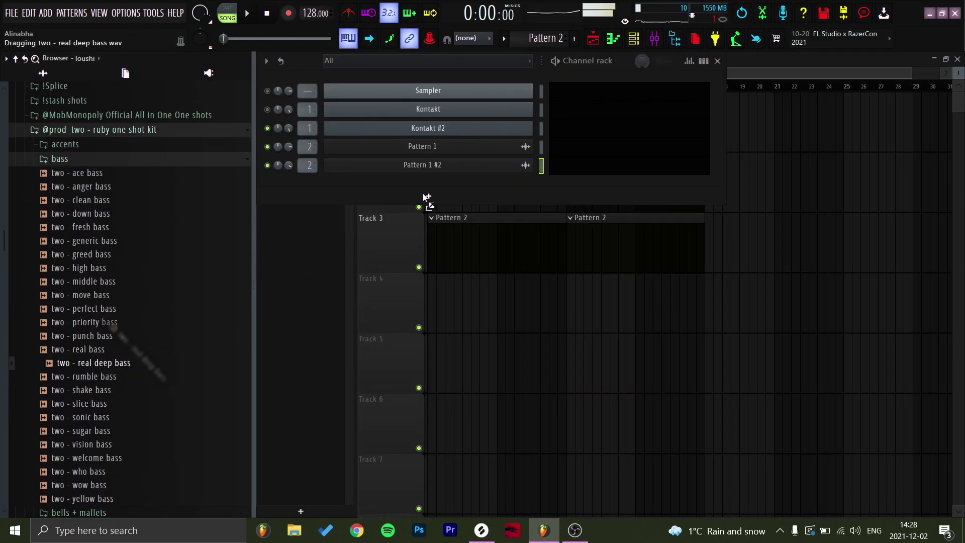
Step: Load the two - real deep bass sample as a new channel and shape its volume envelope with a 39% sustain level
{"action": "left_click_drag", "start_coordinate": [414, 204], "coordinate": [431, 182]}
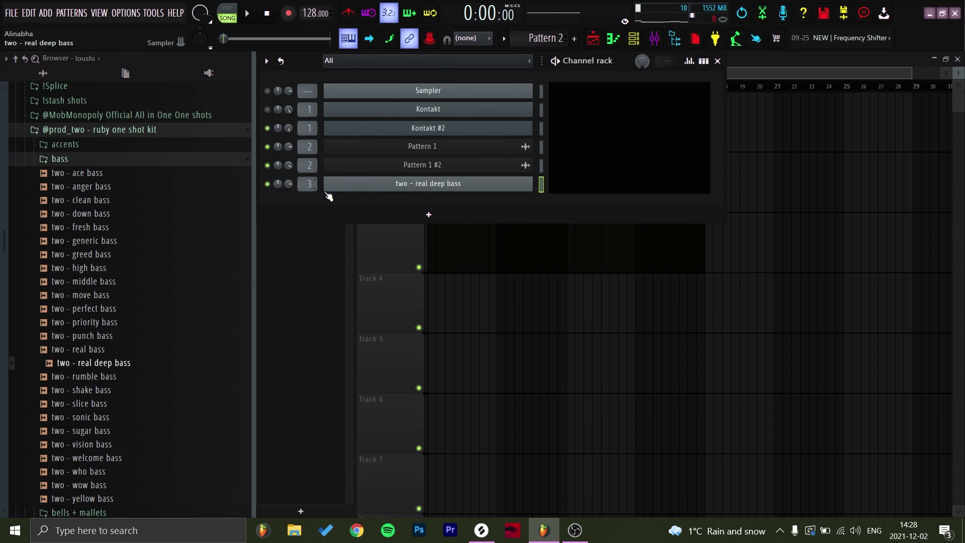
{"action": "left_click", "coordinate": [409, 189]}
{"action": "left_click", "coordinate": [321, 144]}
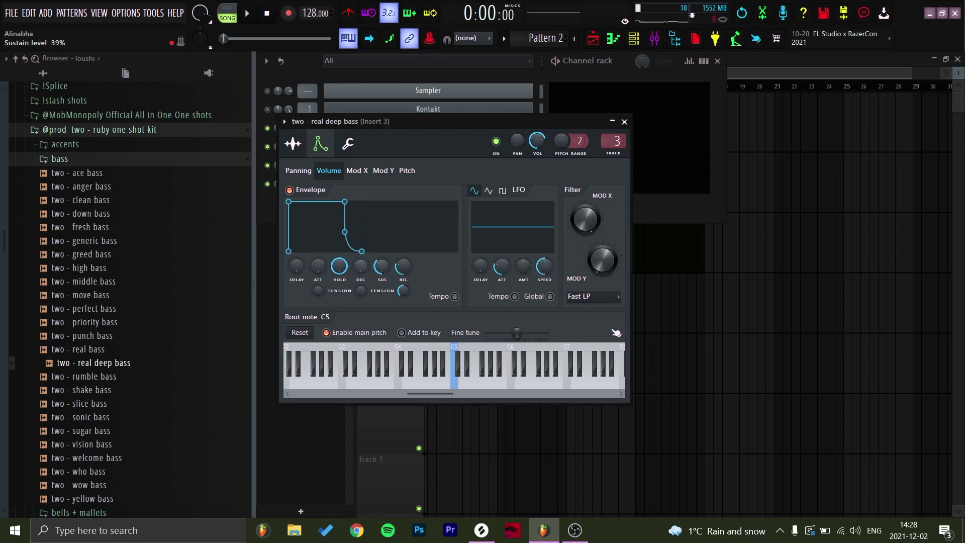
{"action": "left_click", "coordinate": [624, 121]}
Step: Place a one-bar bass note at the start of Pattern 2, raise it to F#5 and increase its velocity
{"action": "left_click", "coordinate": [574, 187]}
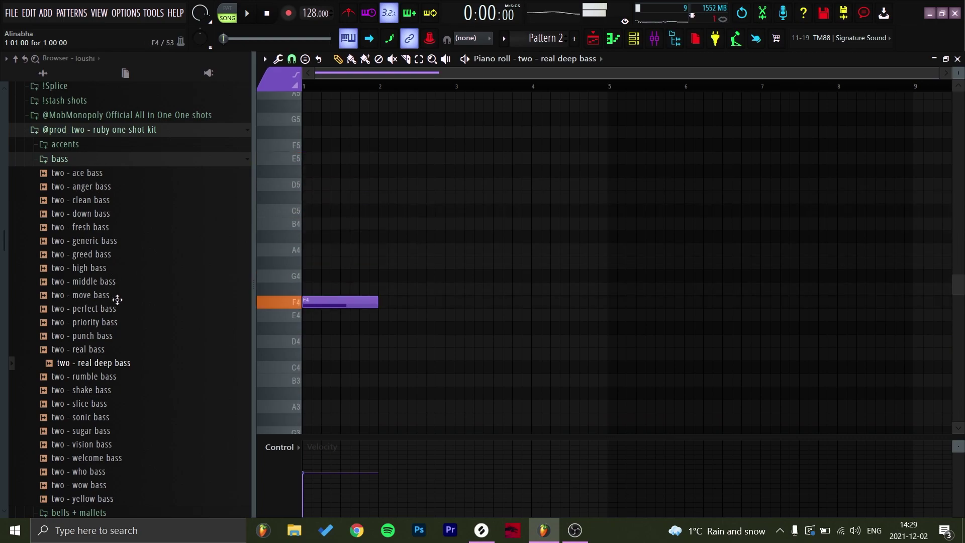
{"action": "key", "text": "ctrl+Up"}
{"action": "key", "text": "space"}
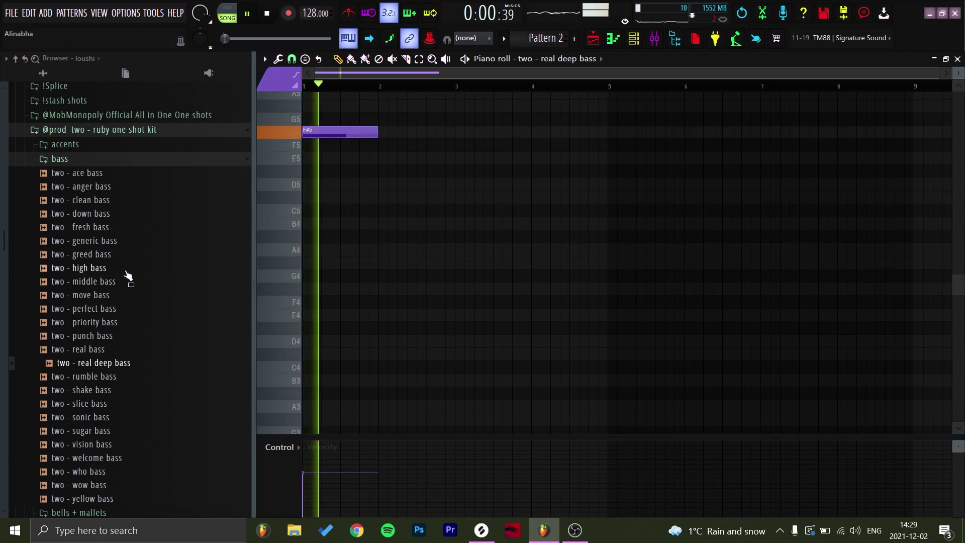
{"action": "left_click", "coordinate": [328, 462]}
{"action": "key", "text": "space"}
{"action": "key", "text": "space"}
{"action": "left_click", "coordinate": [320, 458]}
{"action": "key", "text": "space"}
{"action": "key", "text": "space"}
{"action": "key", "text": "space"}
{"action": "key", "text": "space"}
Step: Shorten the F#5 to three quarters of bar 1 and add a short A5 directly after it
{"action": "left_click_drag", "start_coordinate": [378, 132], "coordinate": [360, 132]}
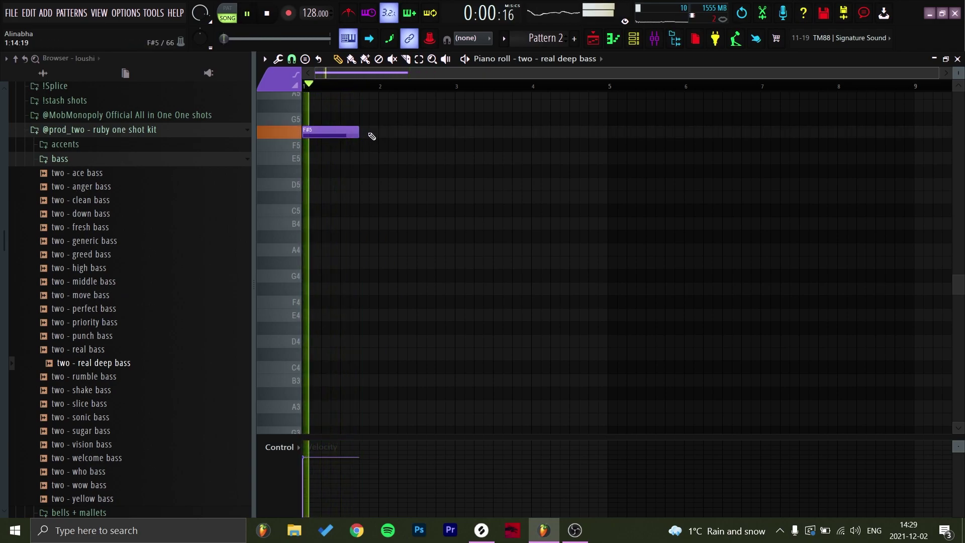
{"action": "left_click", "coordinate": [372, 131]}
{"action": "key", "text": "space"}
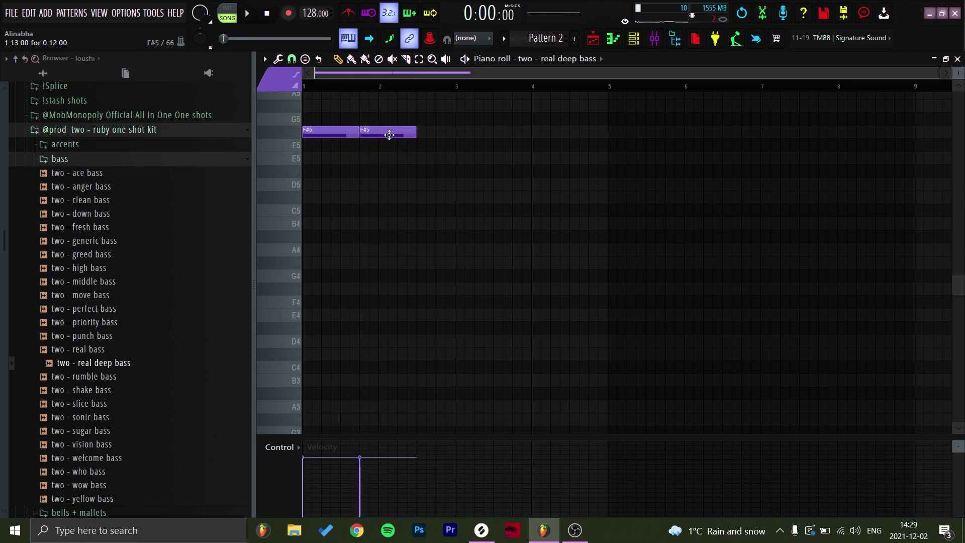
{"action": "scroll", "coordinate": [394, 228], "scroll_direction": "up", "scroll_amount": 3}
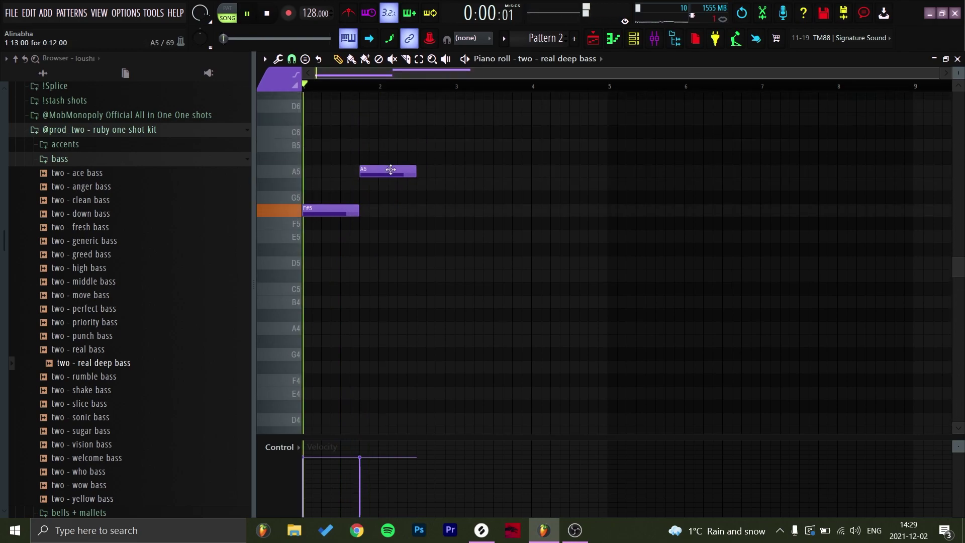
{"action": "left_click_drag", "start_coordinate": [415, 171], "coordinate": [368, 171]}
Step: Add a short and a long F#5 in bar 2, and extend the A5 to the end of bar 1
{"action": "left_click", "coordinate": [382, 210]}
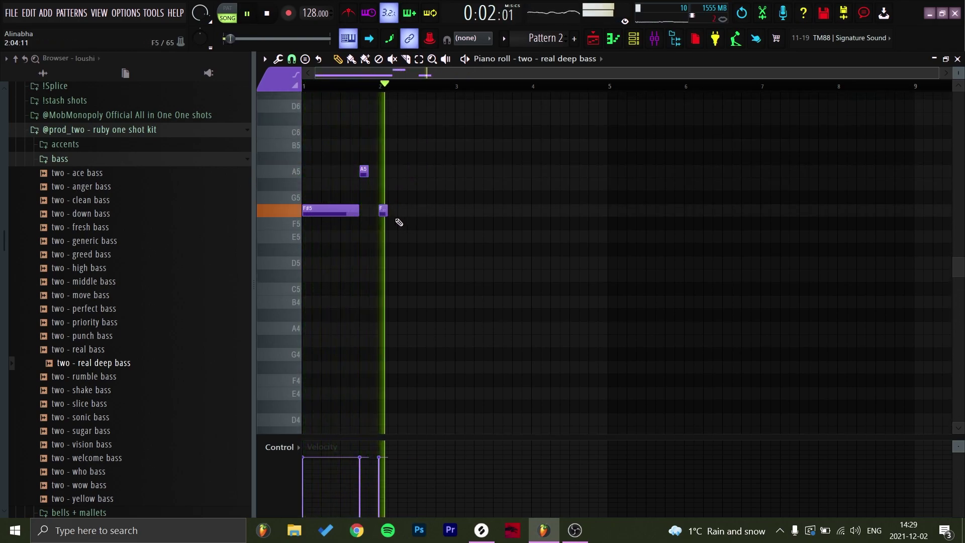
{"action": "left_click", "coordinate": [402, 211]}
{"action": "left_click_drag", "start_coordinate": [406, 211], "coordinate": [455, 216]}
{"action": "left_click_drag", "start_coordinate": [362, 172], "coordinate": [379, 174]}
{"action": "right_click", "coordinate": [390, 215], "text": "ctrl"}
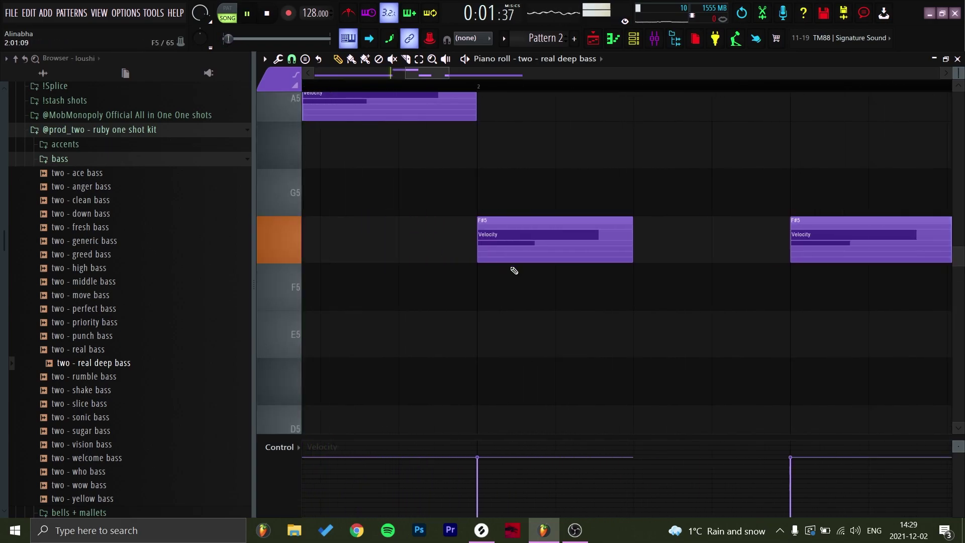
Step: Try the quarter-bar note at the end of bar 1 on B5 and A5, and set it to C#6
{"action": "right_click", "coordinate": [549, 253], "text": "ctrl"}
{"action": "key", "text": "space"}
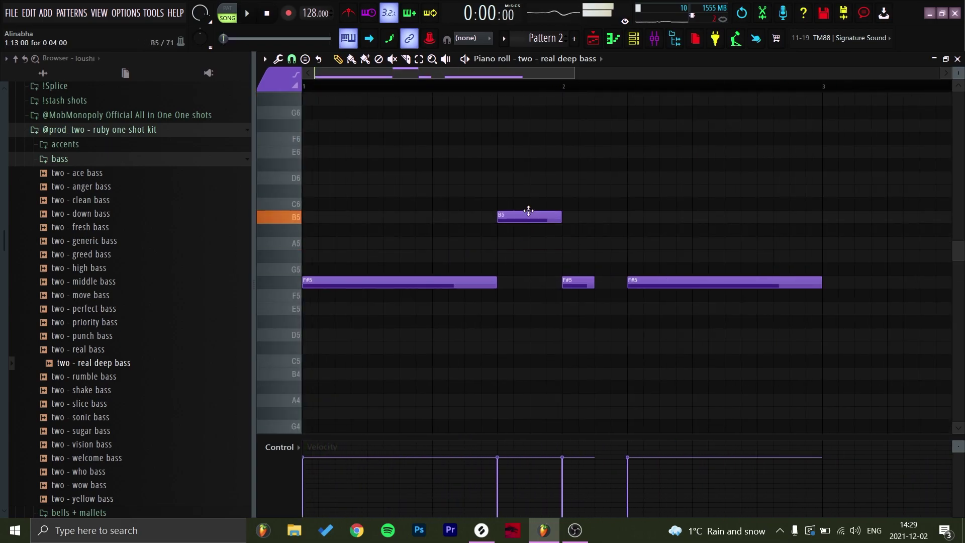
{"action": "left_click_drag", "start_coordinate": [526, 202], "coordinate": [531, 287]}
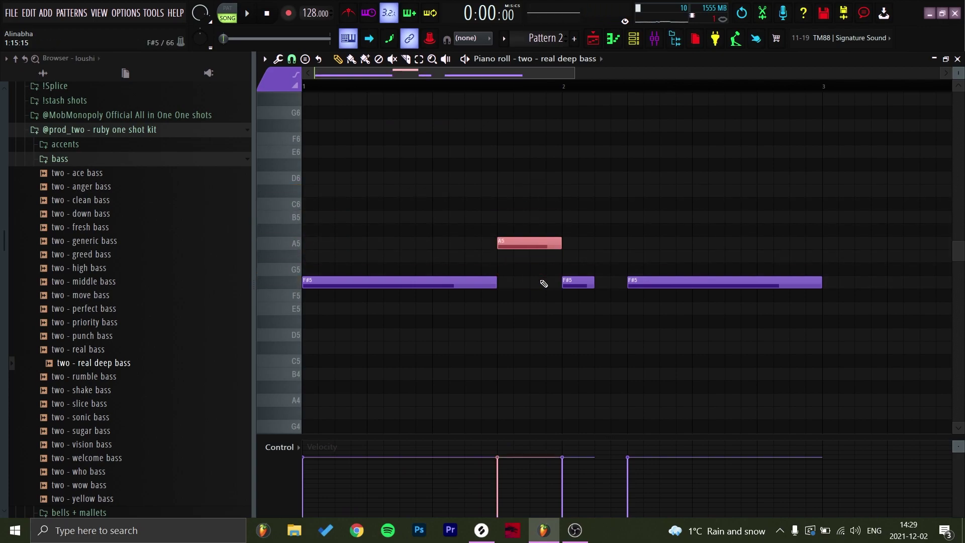
{"action": "key", "text": "space"}
{"action": "scroll", "coordinate": [727, 147], "scroll_direction": "up", "scroll_amount": 2}
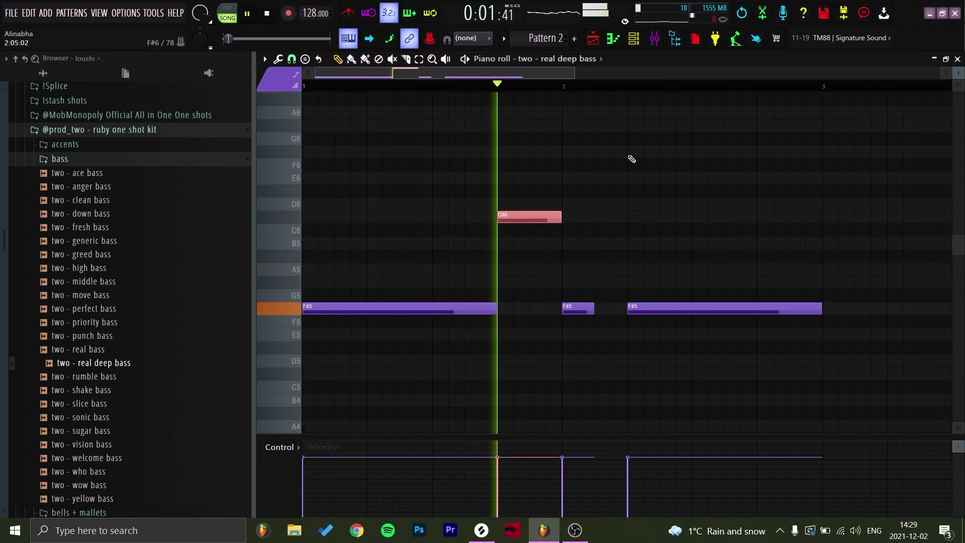
{"action": "scroll", "coordinate": [649, 74], "scroll_direction": "down", "scroll_amount": 3}
{"action": "left_click", "coordinate": [555, 300], "text": "ctrl"}
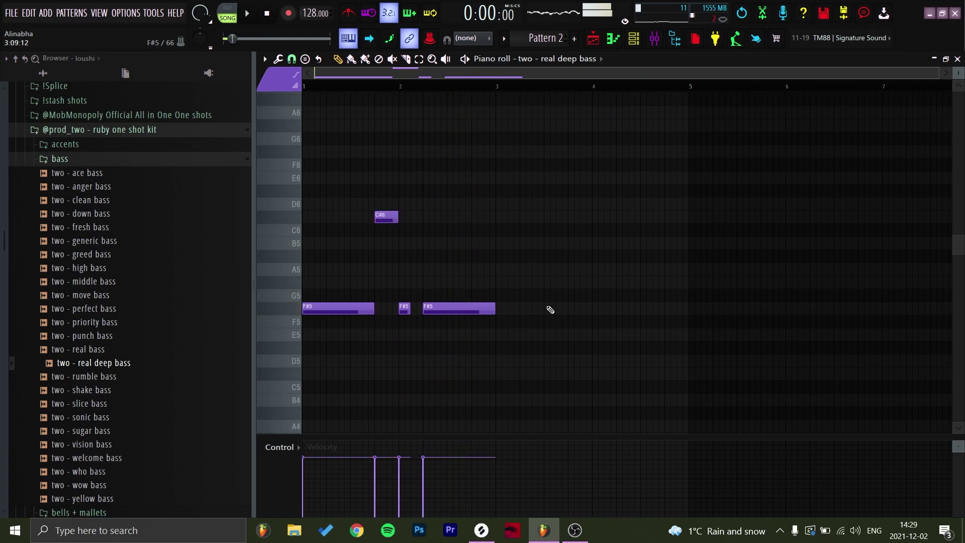
Step: Copy the two-bar bass phrase into bars 3 and 4, transposed down five semitones to start on C#5
{"action": "key", "text": "ctrl+b"}
{"action": "key", "text": "Down"}
{"action": "key", "text": "Down"}
{"action": "key", "text": "Down"}
{"action": "key", "text": "Down"}
{"action": "key", "text": "Down"}
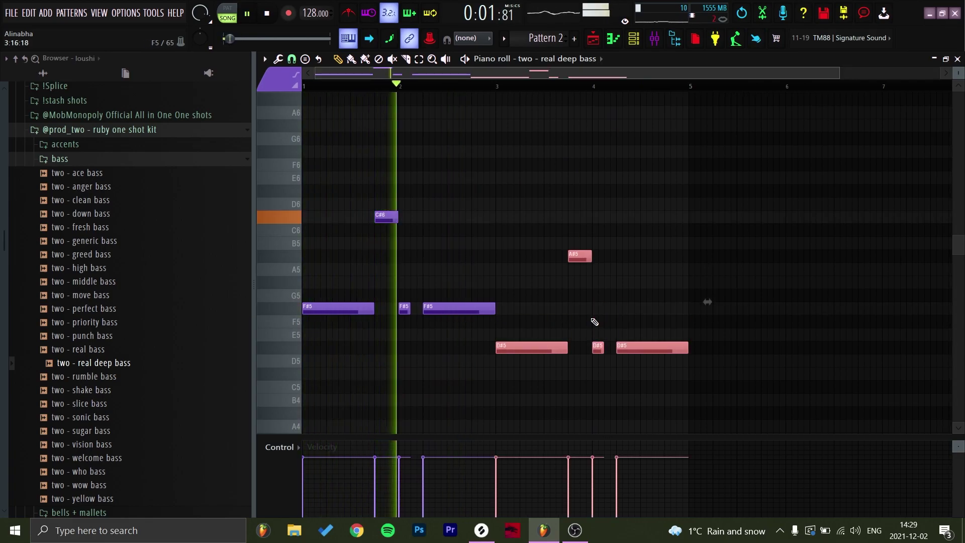
{"action": "key", "text": "space"}
Step: Lengthen the short F#5 at the start of bar 2 to about three sixteenths of a bar
{"action": "left_click_drag", "start_coordinate": [429, 300], "coordinate": [389, 317]}
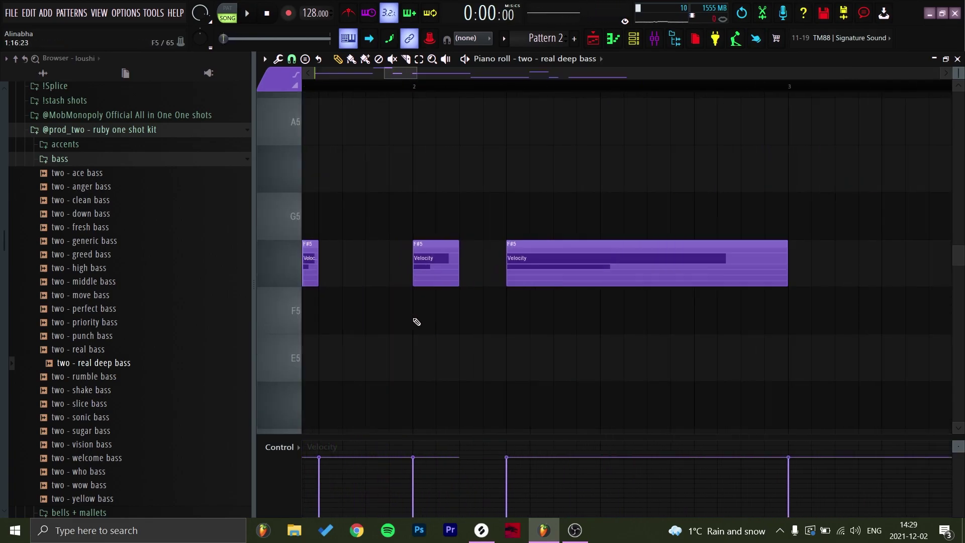
{"action": "left_click_drag", "start_coordinate": [662, 264], "coordinate": [752, 301]}
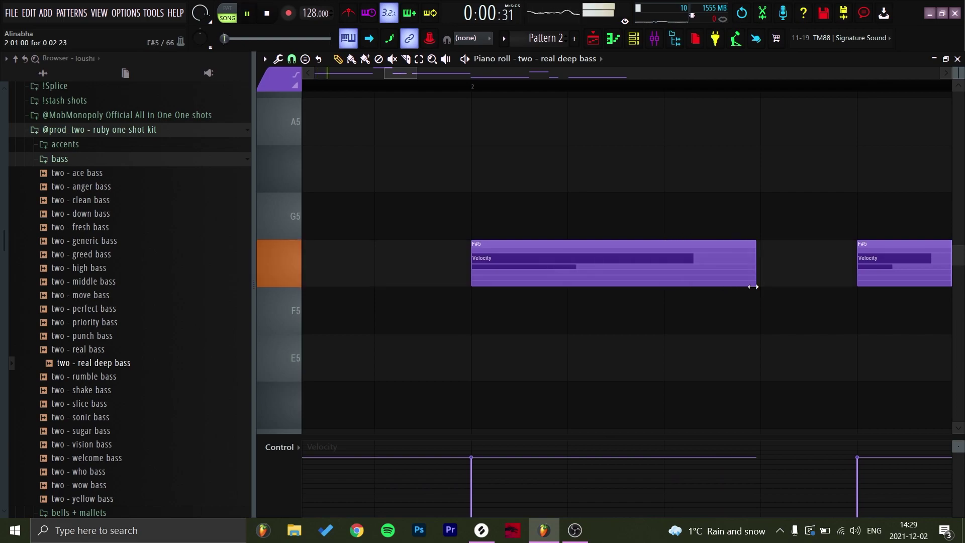
{"action": "right_click", "coordinate": [746, 290], "text": "ctrl"}
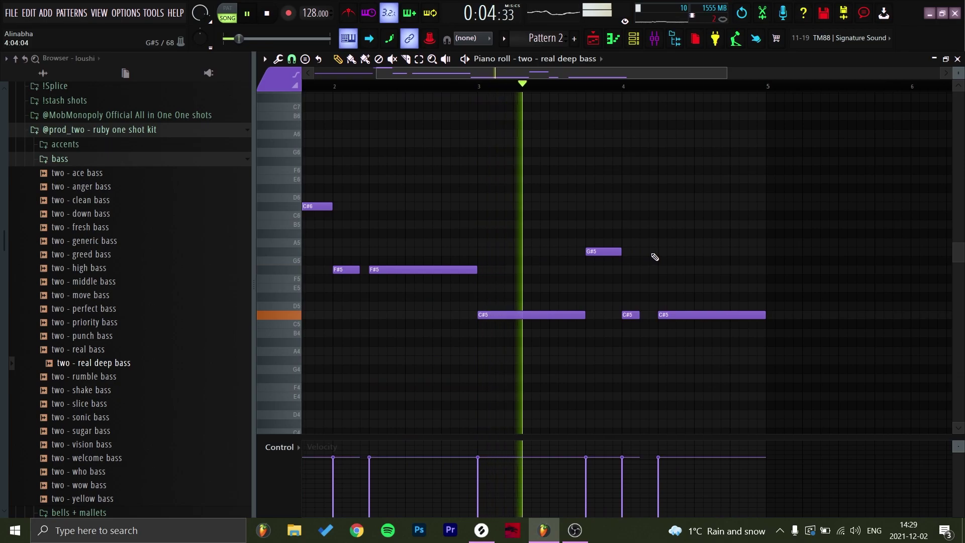
Step: Try the two bass notes in bar 4 on A#4, then lower them to A4
{"action": "key", "text": "space"}
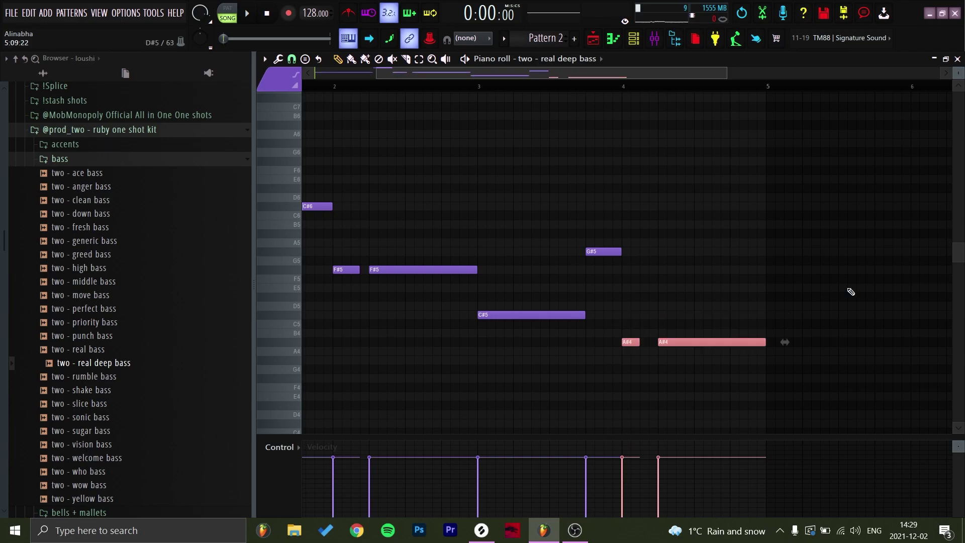
{"action": "left_click", "coordinate": [634, 38]}
{"action": "left_click", "coordinate": [799, 286]}
{"action": "key", "text": "space"}
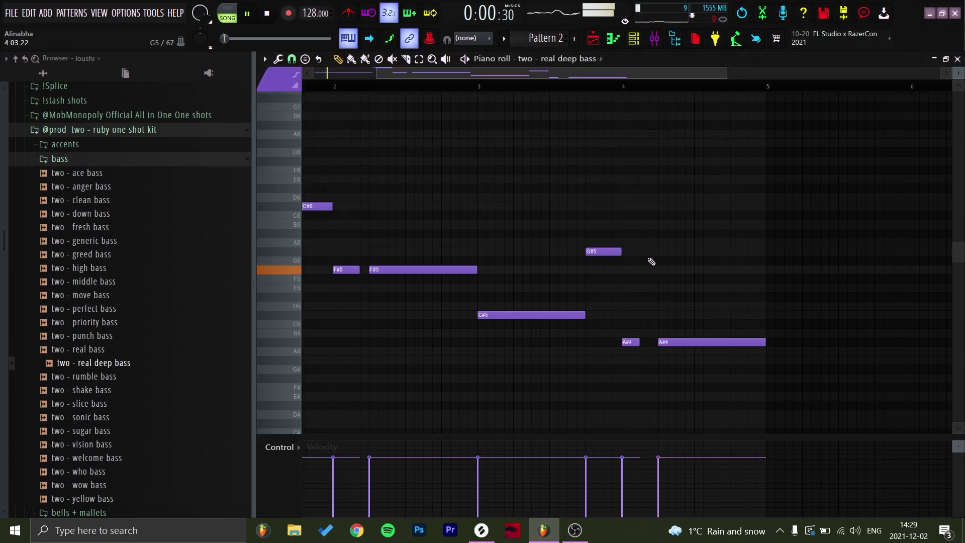
{"action": "left_click_drag", "start_coordinate": [595, 350], "coordinate": [786, 342], "text": "ctrl"}
{"action": "key", "text": "shift+Down"}
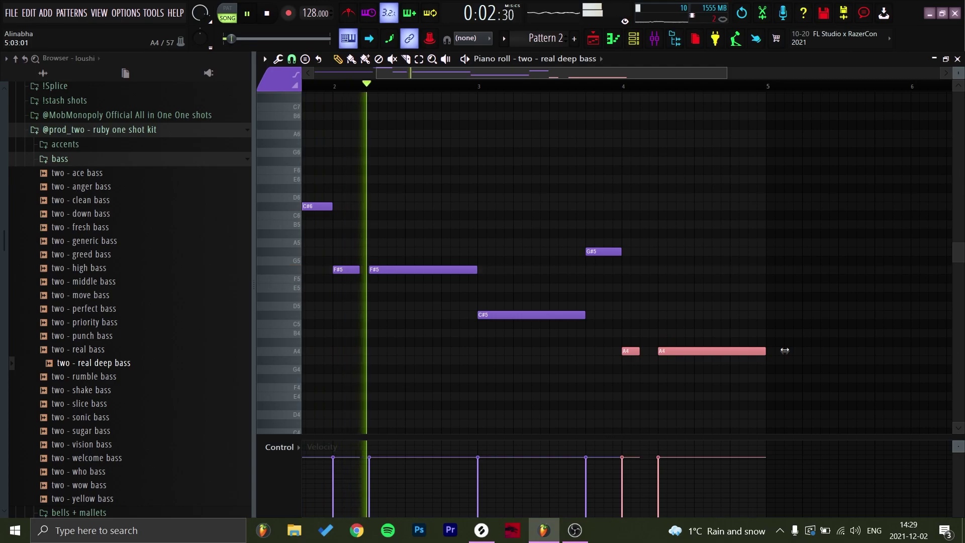
{"action": "left_click", "coordinate": [793, 264], "text": "ctrl"}
Step: Lower the G#5 at the end of bar 3 to F#5 and audition the bass line
{"action": "left_click_drag", "start_coordinate": [616, 251], "coordinate": [604, 278]}
{"action": "key", "text": "space"}
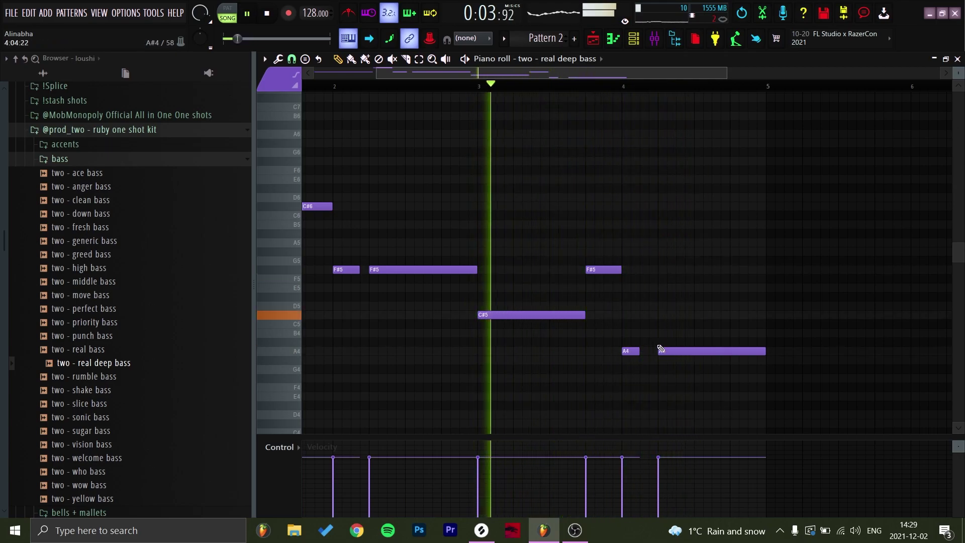
{"action": "key", "text": "space"}
Step: Examine the Kontakt #2 melody and the Kontakt chord notes of Pattern 1 around bars 3 and 4 for matching bass pitches
{"action": "key", "text": "F6"}
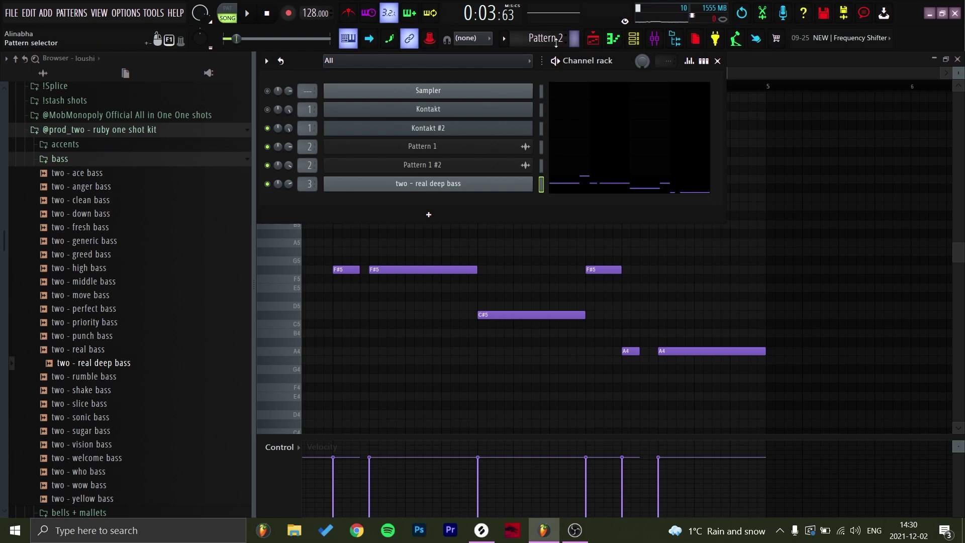
{"action": "scroll", "coordinate": [559, 43], "scroll_direction": "up", "scroll_amount": 1}
{"action": "left_click", "coordinate": [596, 128]}
{"action": "right_click", "coordinate": [553, 302], "text": "ctrl"}
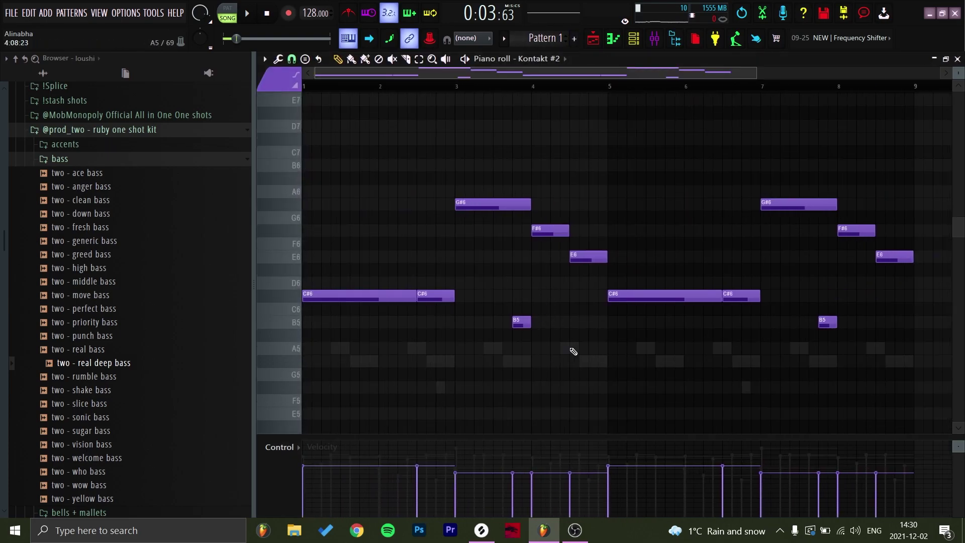
{"action": "double_click", "coordinate": [574, 351]}
{"action": "left_click_drag", "start_coordinate": [886, 323], "coordinate": [779, 303]}
{"action": "left_click", "coordinate": [505, 334], "text": "ctrl"}
{"action": "right_click", "coordinate": [541, 302], "text": "ctrl"}
{"action": "left_click_drag", "start_coordinate": [400, 253], "coordinate": [677, 304]}
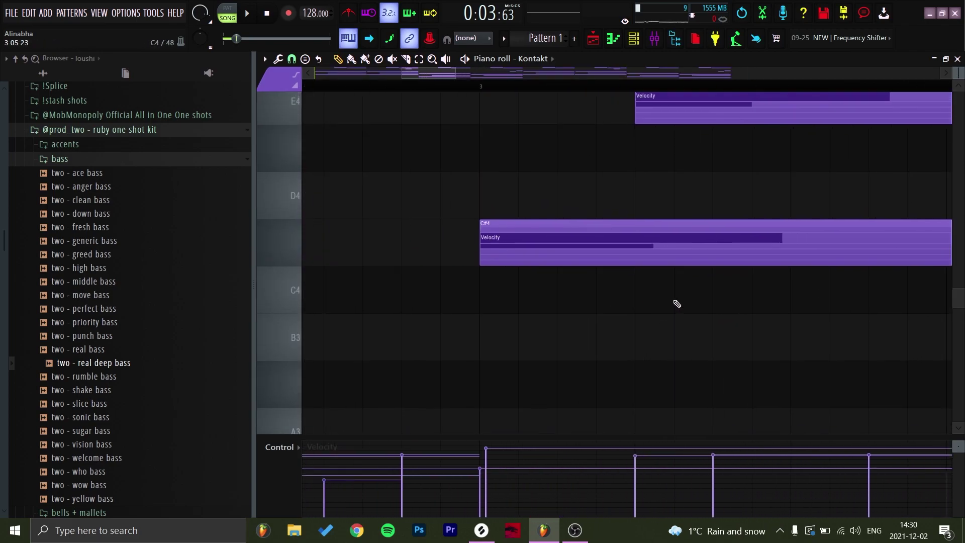
{"action": "right_click", "coordinate": [672, 293], "text": "ctrl"}
{"action": "left_click", "coordinate": [958, 59]}
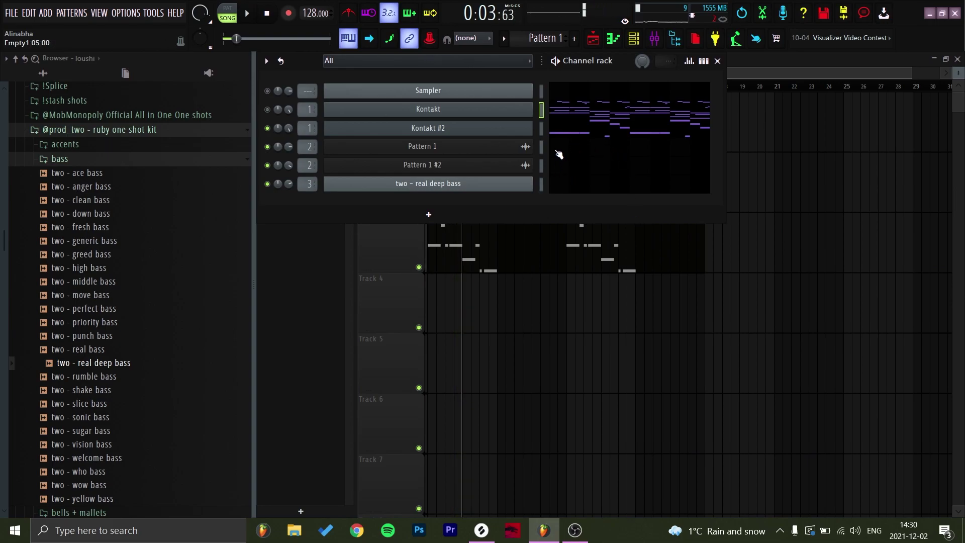
Step: Raise the two bass notes in bar 4 of Pattern 2 to B4 and audition the line
{"action": "left_click", "coordinate": [583, 197]}
{"action": "key", "text": "space"}
{"action": "scroll", "coordinate": [563, 300], "scroll_direction": "up", "scroll_amount": 1}
{"action": "left_click_drag", "start_coordinate": [563, 299], "coordinate": [496, 270]}
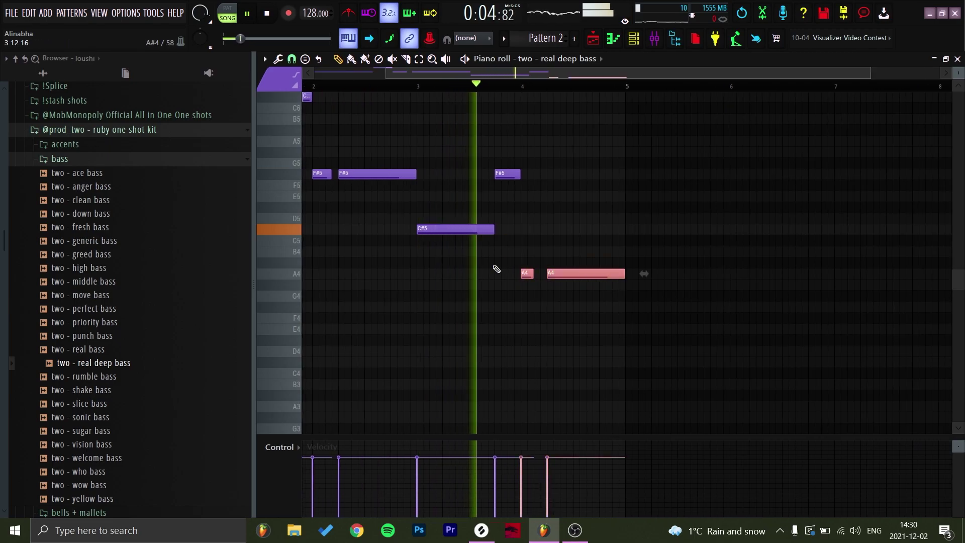
{"action": "key", "text": "space"}
{"action": "key", "text": "shift+Up"}
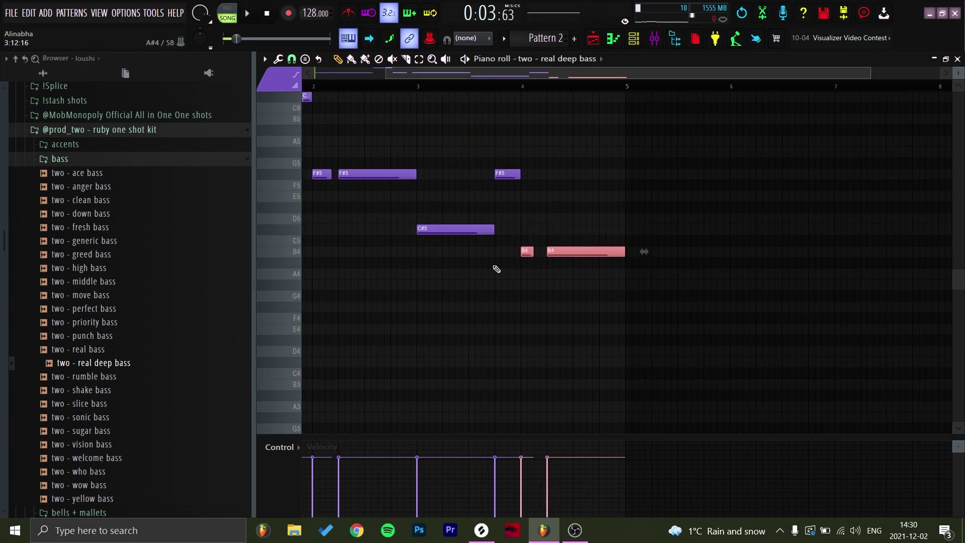
{"action": "key", "text": "space"}
{"action": "left_click", "coordinate": [505, 284], "text": "ctrl"}
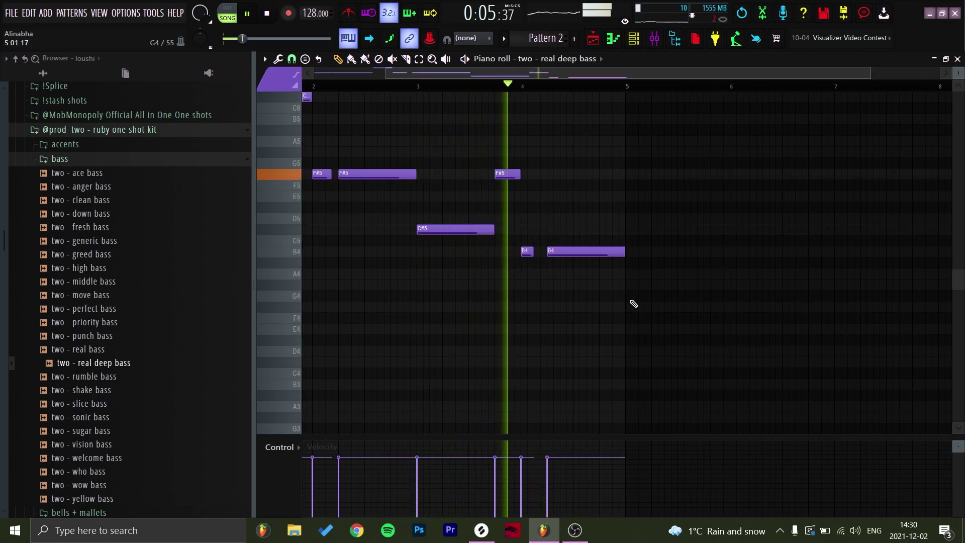
Step: Lower the F#5 note at the end of bar 3 to E5 after trying D5, and audition the bass line
{"action": "key", "text": "space"}
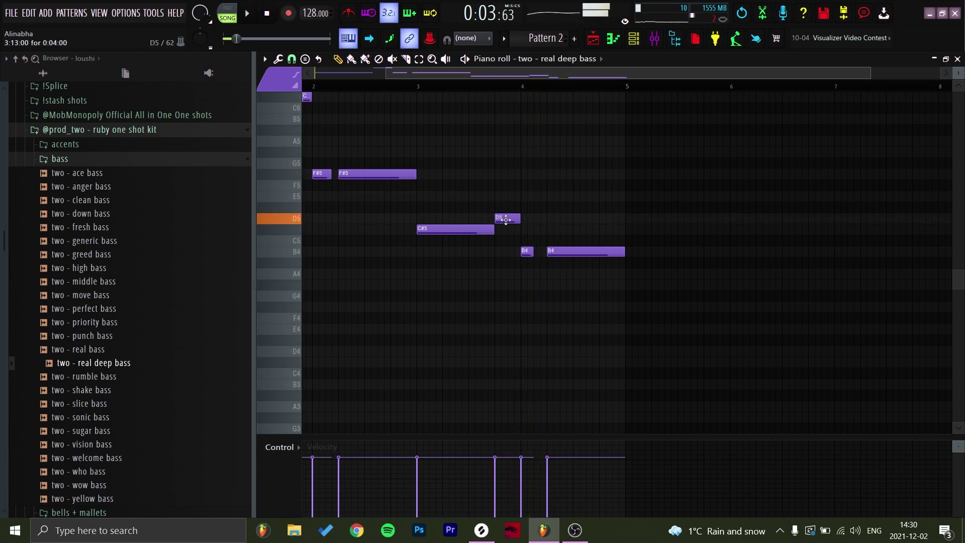
{"action": "key", "text": "space"}
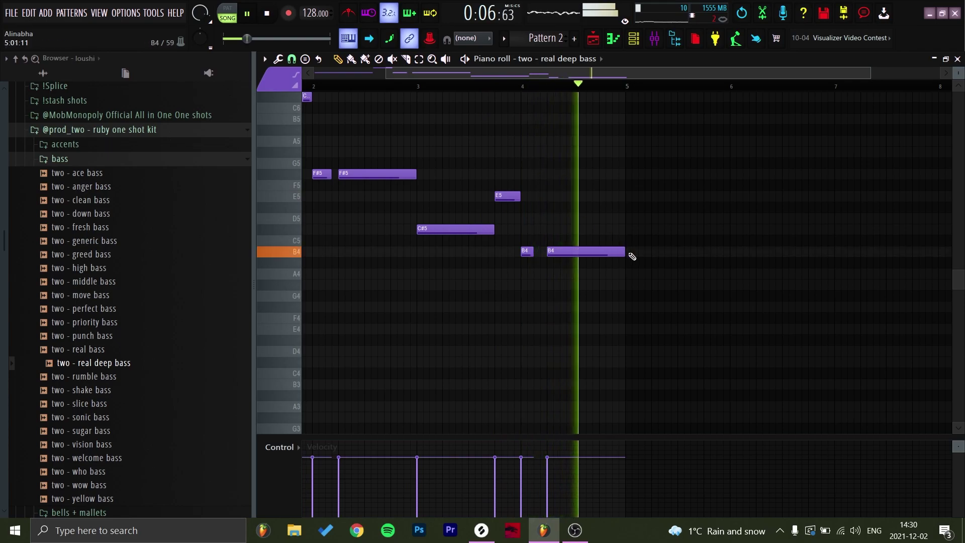
{"action": "key", "text": "space"}
{"action": "key", "text": "space"}
Step: Shorten the long B4 in bar 4, fill its end with two short notes, and raise those an octave to B5
{"action": "mouse_move", "coordinate": [625, 251]}
{"action": "left_mouse_down"}
{"action": "mouse_move", "coordinate": [595, 252]}
{"action": "mouse_move", "coordinate": [612, 253]}
{"action": "left_mouse_up"}
{"action": "left_click", "coordinate": [609, 252]}
{"action": "left_click", "coordinate": [618, 254]}
{"action": "key", "text": "space"}
{"action": "key", "text": "space"}
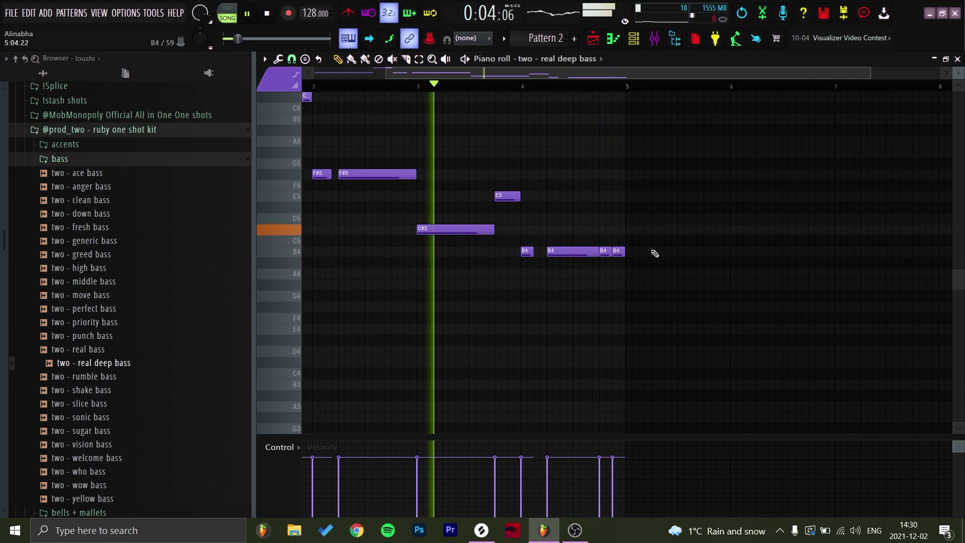
{"action": "right_click", "coordinate": [653, 253], "text": "ctrl"}
{"action": "left_click_drag", "start_coordinate": [727, 217], "coordinate": [685, 310], "text": "ctrl"}
{"action": "key", "text": "ctrl+Up"}
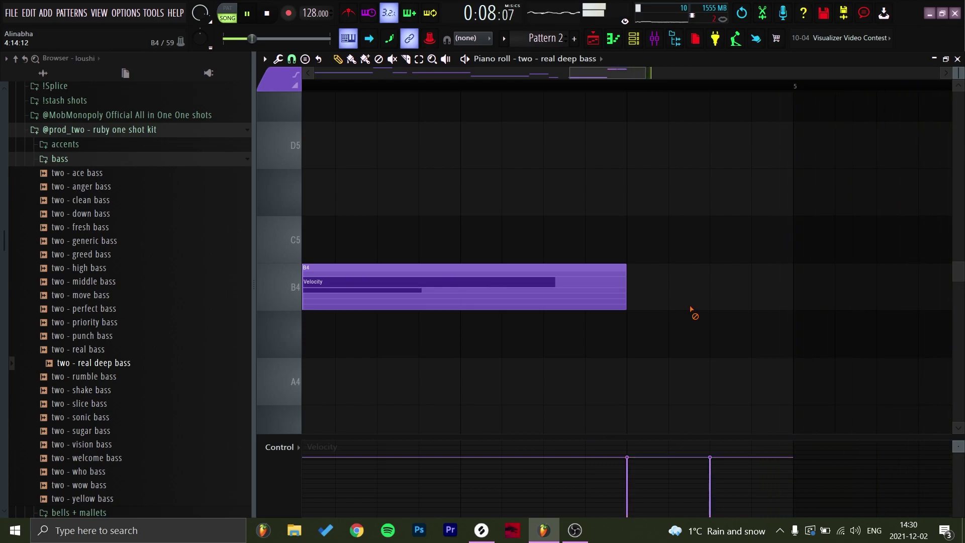
Step: Duplicate the four-bar bass line into bars 5 to 8 of Pattern 2
{"action": "right_click", "coordinate": [683, 313], "text": "ctrl"}
{"action": "key", "text": "ctrl+b"}
{"action": "right_click", "coordinate": [653, 269], "text": "ctrl"}
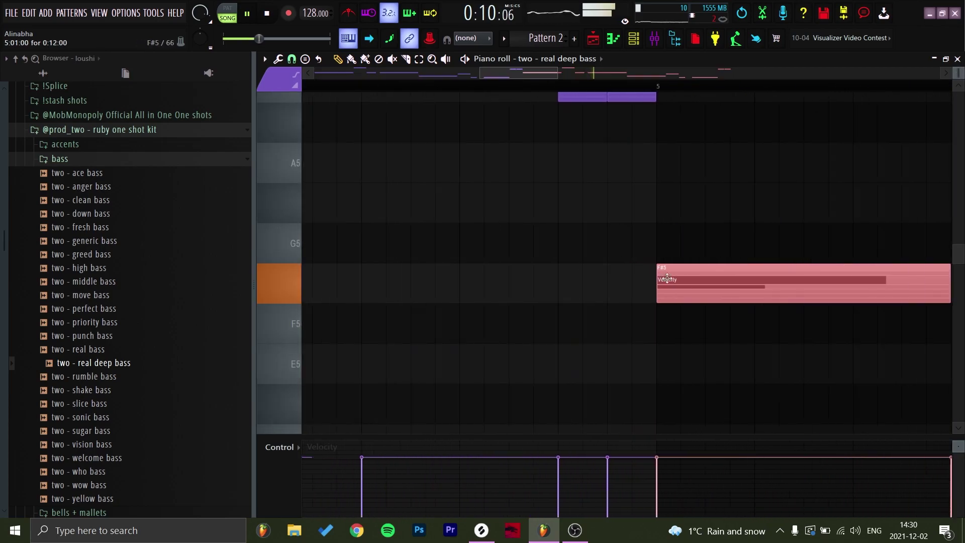
{"action": "right_click", "coordinate": [714, 303], "text": "ctrl"}
{"action": "left_click", "coordinate": [708, 360], "text": "ctrl"}
{"action": "right_click", "coordinate": [674, 304], "text": "ctrl"}
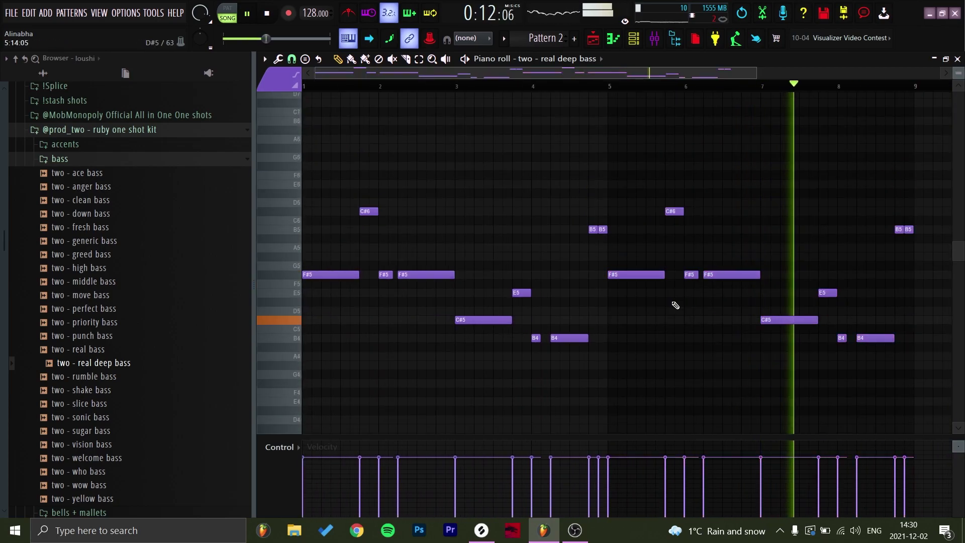
Step: Leave the bass piano roll and load Decapitator in the first effect slot of mixer Insert 3
{"action": "left_click", "coordinate": [958, 58]}
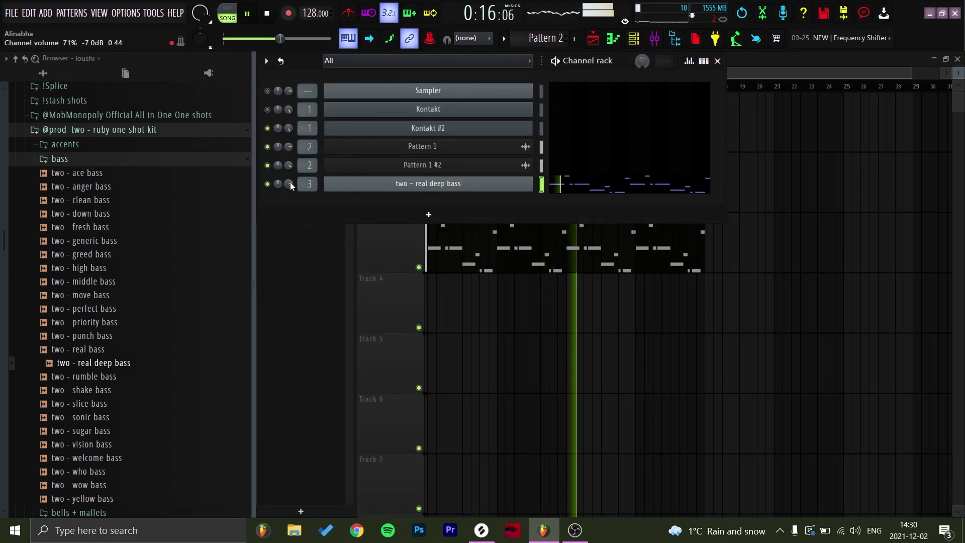
{"action": "left_click", "coordinate": [655, 39]}
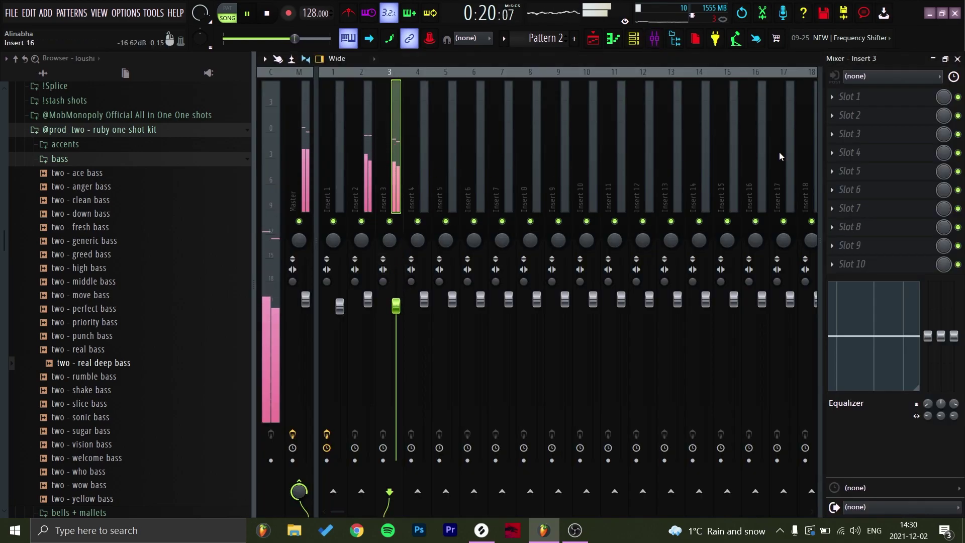
{"action": "left_click", "coordinate": [880, 98]}
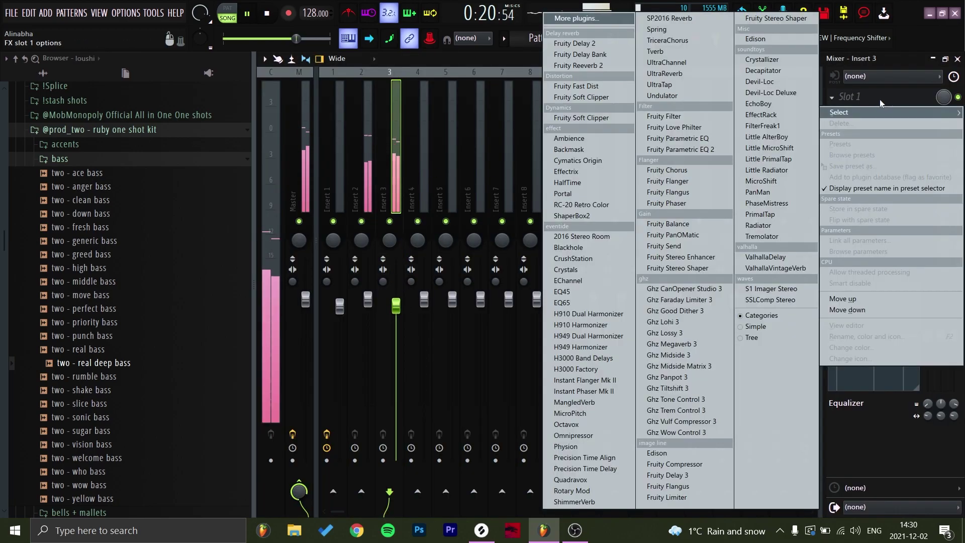
{"action": "left_click", "coordinate": [783, 74]}
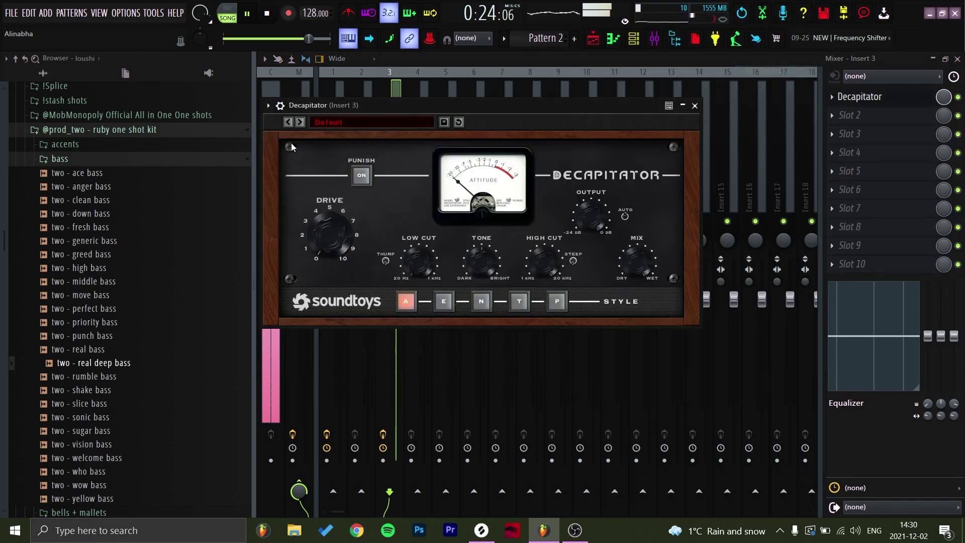
Step: Browse Decapitator's drum presets from 70s Record to DrumFattener2, set Drive to 3.6, and close the plugin
{"action": "left_click", "coordinate": [327, 122]}
{"action": "mouse_move", "coordinate": [346, 128]}
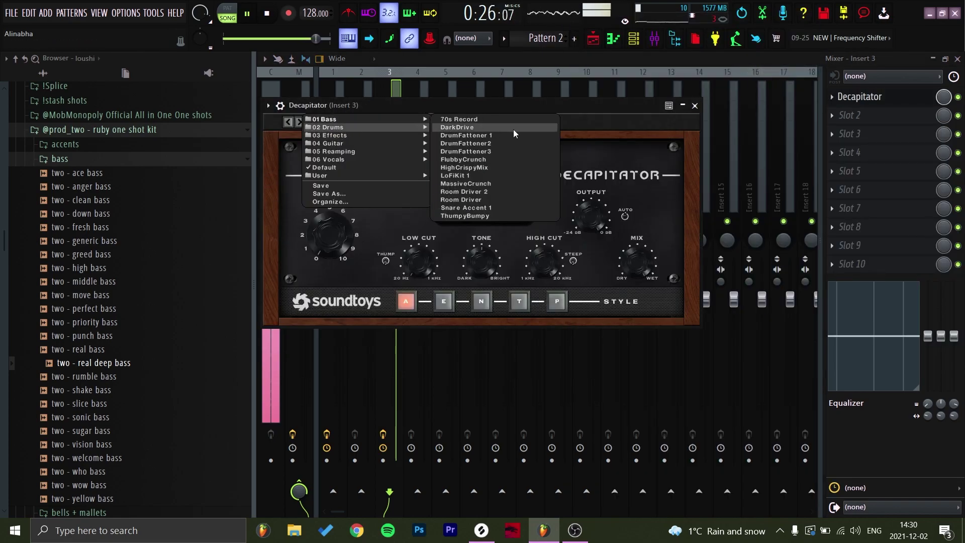
{"action": "left_click", "coordinate": [492, 119]}
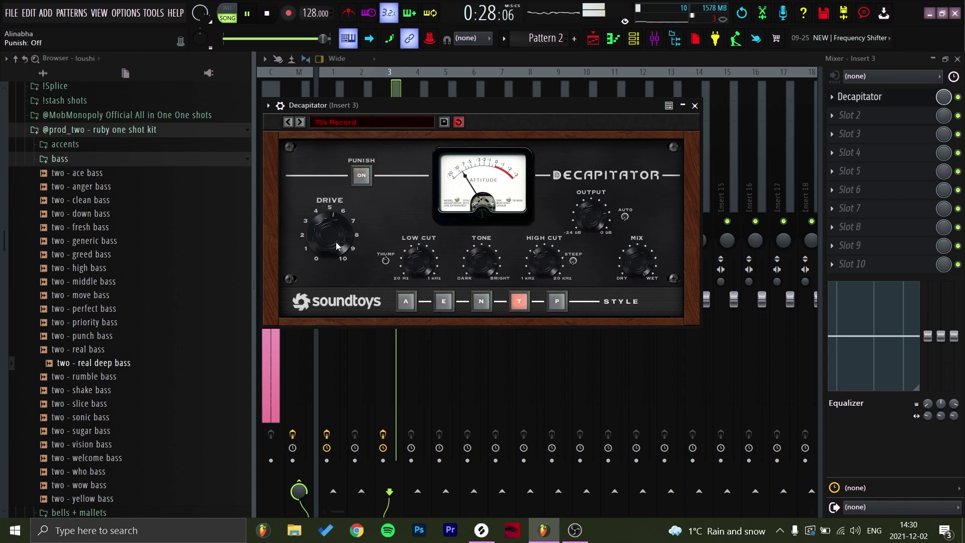
{"action": "left_click", "coordinate": [304, 123]}
{"action": "left_click", "coordinate": [304, 123]}
{"action": "left_click", "coordinate": [304, 122]}
{"action": "left_click_drag", "start_coordinate": [329, 216], "coordinate": [330, 241]}
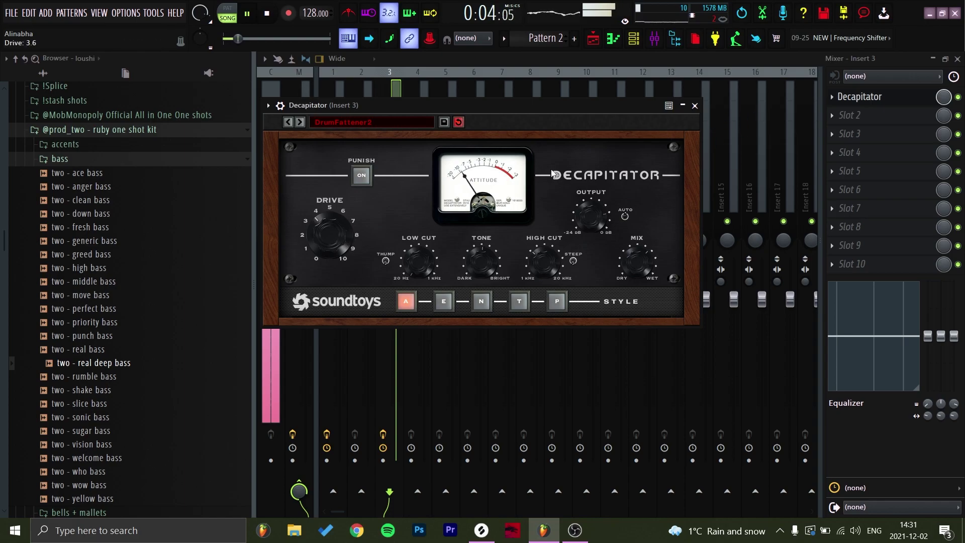
{"action": "left_click", "coordinate": [695, 105]}
Step: Add Fruity Parametric EQ 2 to the second slot of Insert 3 with the 40Hz + 18kHz cut preset, then close the mixer
{"action": "left_click", "coordinate": [844, 116]}
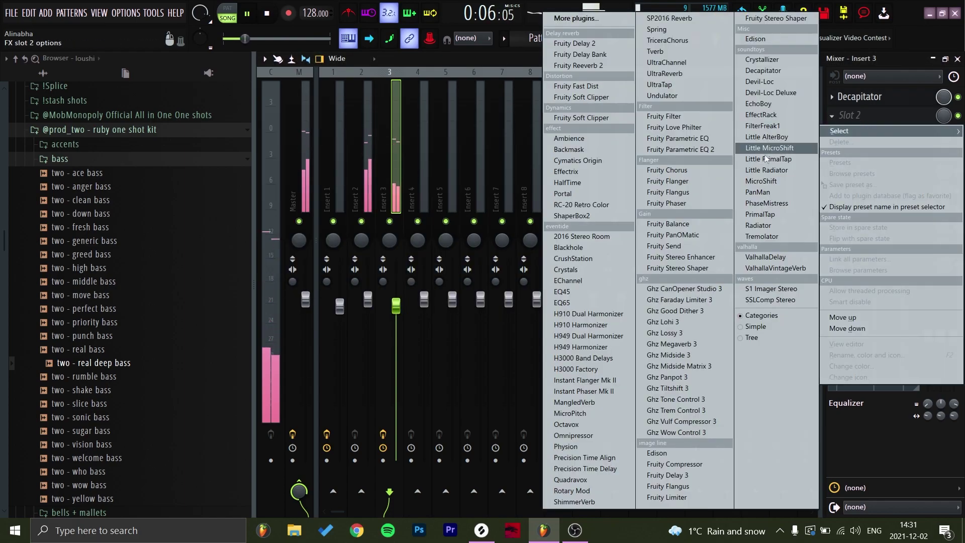
{"action": "left_click", "coordinate": [709, 150]}
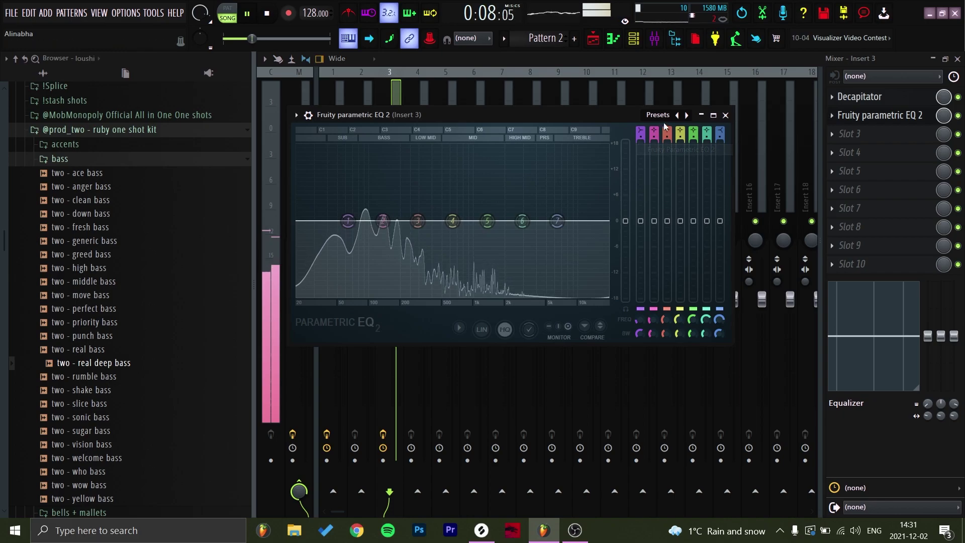
{"action": "left_click", "coordinate": [687, 115]}
{"action": "left_click", "coordinate": [686, 116]}
{"action": "left_click", "coordinate": [687, 115]}
{"action": "left_click", "coordinate": [686, 116]}
{"action": "left_click", "coordinate": [687, 115]}
{"action": "left_click", "coordinate": [687, 116]}
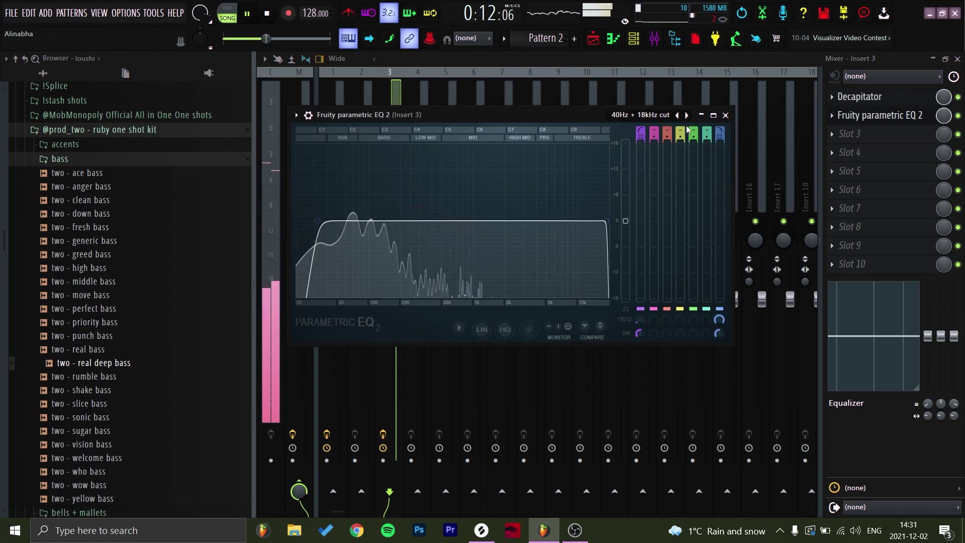
{"action": "left_click", "coordinate": [726, 115]}
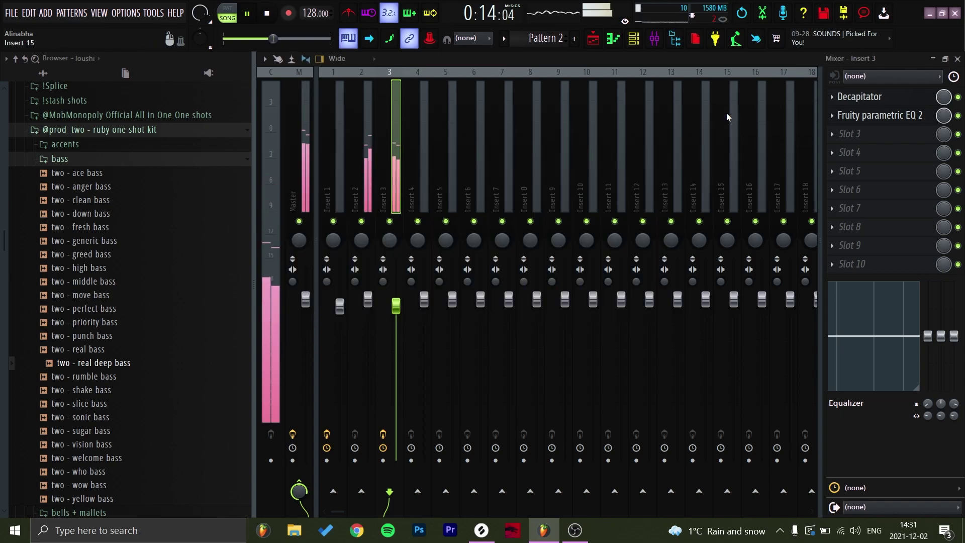
{"action": "left_click", "coordinate": [956, 62]}
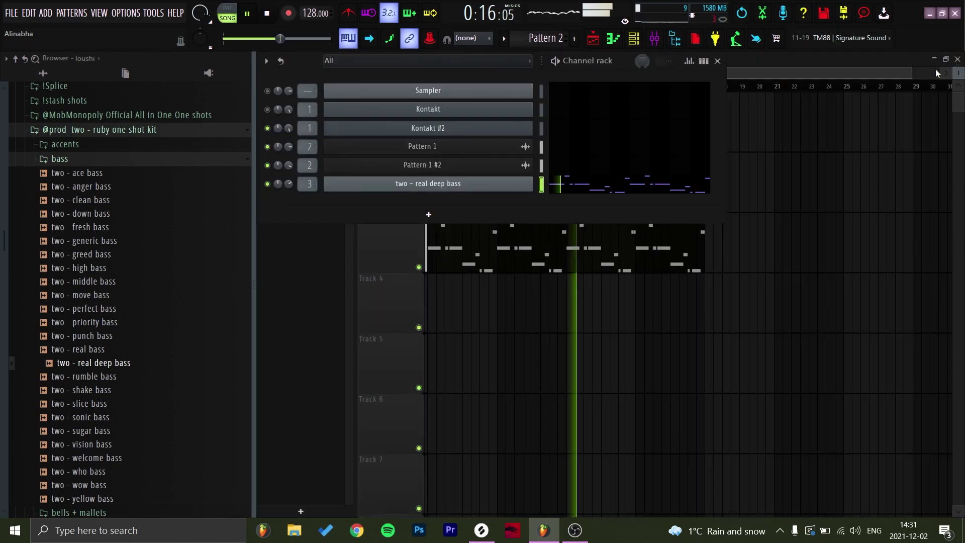
Step: Audition samples in the kit's bells + mallets folder and add two - high mallet as a new channel
{"action": "left_click", "coordinate": [92, 162]}
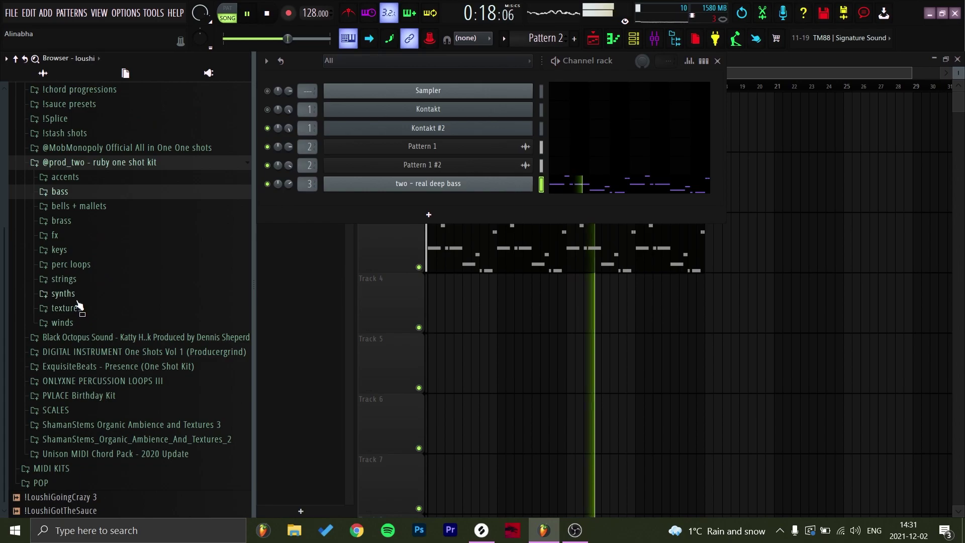
{"action": "left_click", "coordinate": [79, 207]}
{"action": "left_click", "coordinate": [96, 303]}
{"action": "left_click", "coordinate": [99, 316]}
{"action": "left_click", "coordinate": [99, 329]}
{"action": "left_click", "coordinate": [99, 356]}
{"action": "left_click_drag", "start_coordinate": [345, 231], "coordinate": [320, 203]}
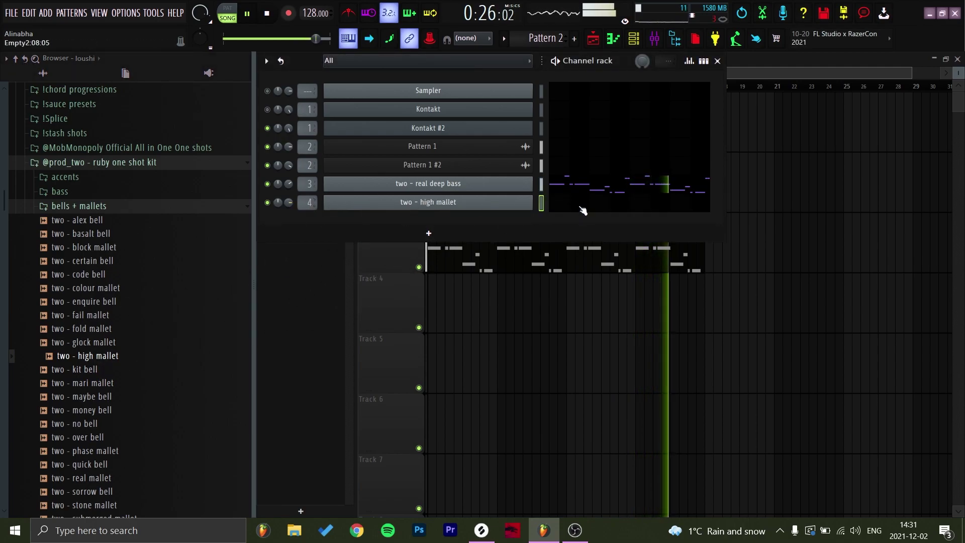
Step: Open the high mallet's piano roll and place a short F#4 slide note at the start of bar 1
{"action": "left_click", "coordinate": [582, 208]}
{"action": "left_click_drag", "start_coordinate": [345, 248], "coordinate": [151, 156]}
{"action": "double_click", "coordinate": [306, 167]}
{"action": "left_click", "coordinate": [408, 246]}
{"action": "left_click", "coordinate": [549, 336]}
Step: Audition the mallet with the beat and put a short F#3 note at the start of bar 1
{"action": "key", "text": "space"}
{"action": "key", "text": "space"}
{"action": "key", "text": "space"}
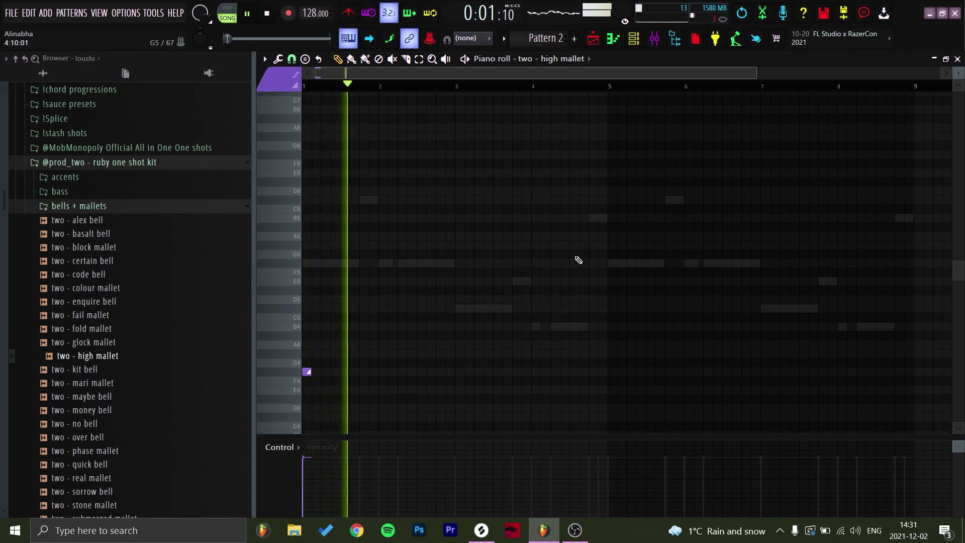
{"action": "key", "text": "space"}
{"action": "scroll", "coordinate": [360, 338], "scroll_direction": "up", "scroll_amount": 3}
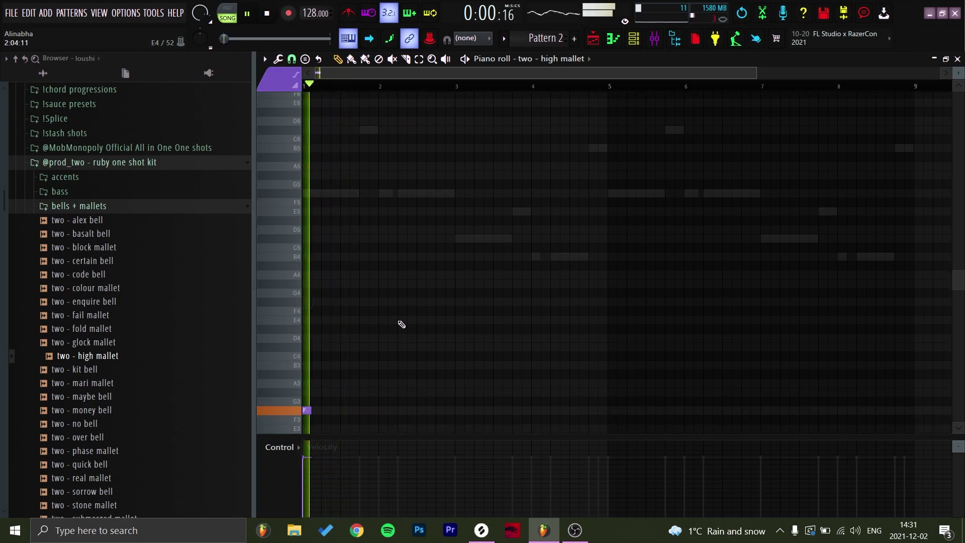
{"action": "scroll", "coordinate": [459, 382], "scroll_direction": "down", "scroll_amount": 1}
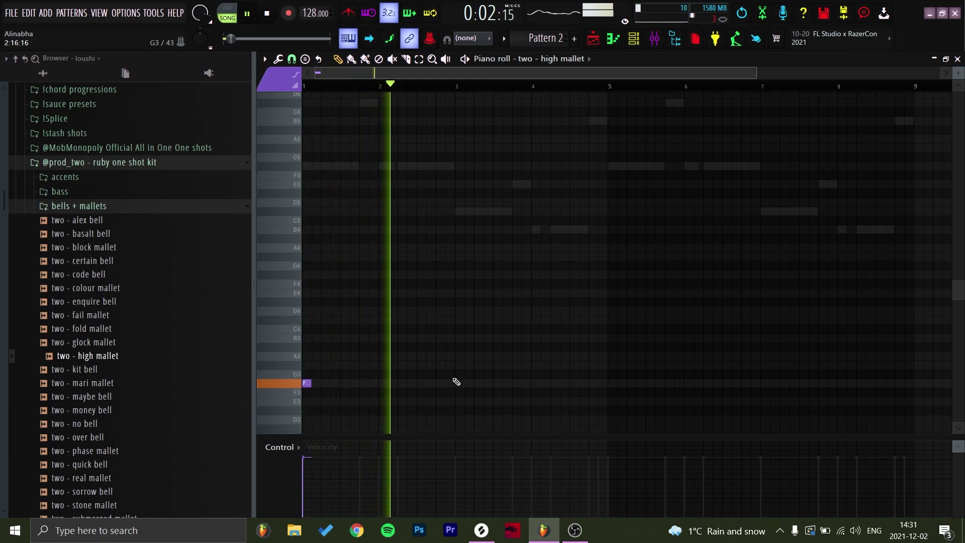
Step: Try short F#3 and G#3 mallet notes in the second half of bar 2, then remove them
{"action": "scroll", "coordinate": [424, 386], "scroll_direction": "up", "scroll_amount": 1}
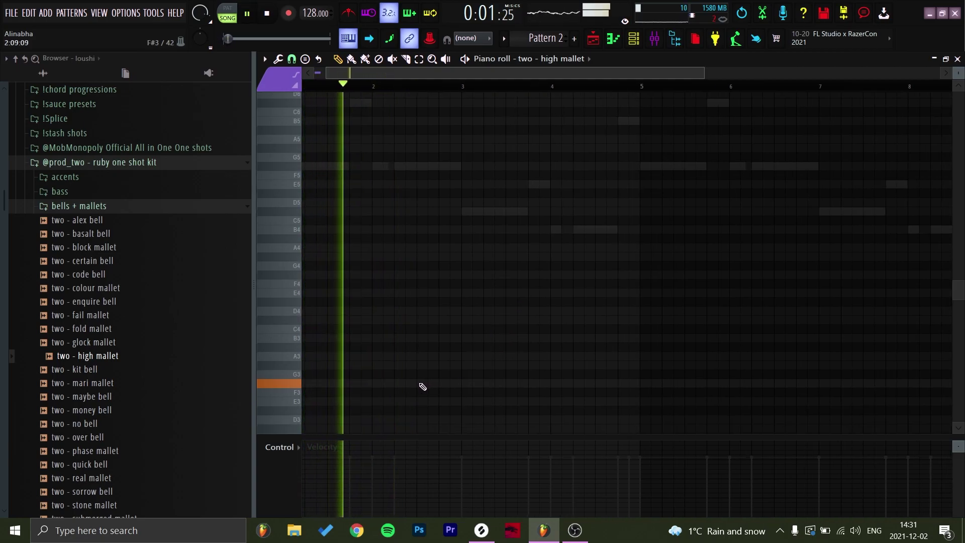
{"action": "left_click", "coordinate": [422, 384]}
{"action": "left_click", "coordinate": [432, 365]}
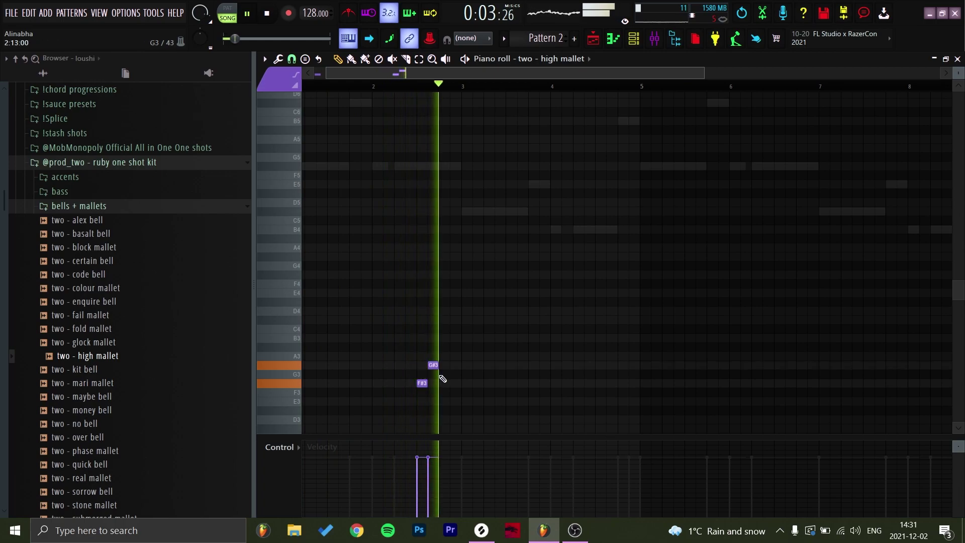
{"action": "right_click", "coordinate": [446, 378], "text": "ctrl"}
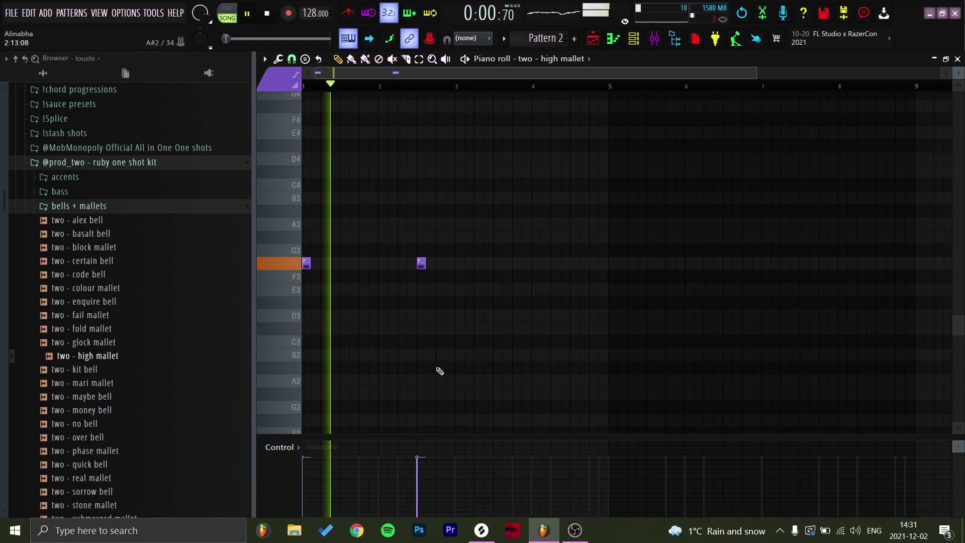
{"action": "scroll", "coordinate": [434, 347], "scroll_direction": "down", "scroll_amount": 1}
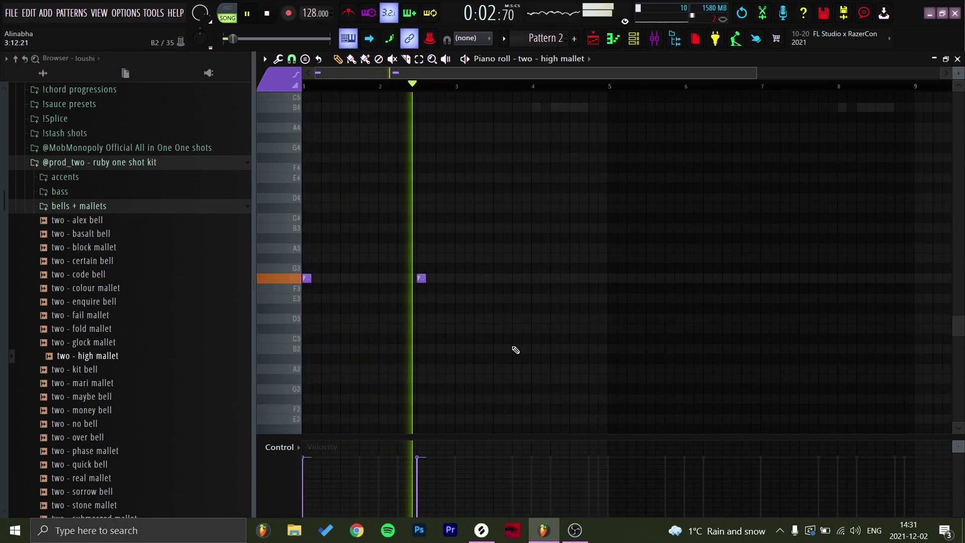
{"action": "right_click", "coordinate": [422, 278]}
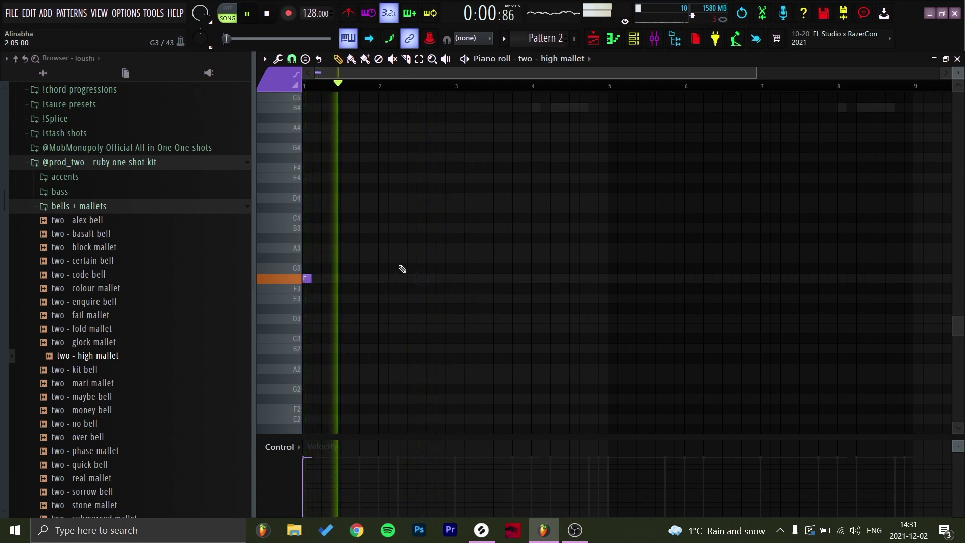
Step: Duplicate the first two mallet bars into bars 3 and 4 and raise the copied note to C#4
{"action": "left_click_drag", "start_coordinate": [455, 86], "coordinate": [304, 87]}
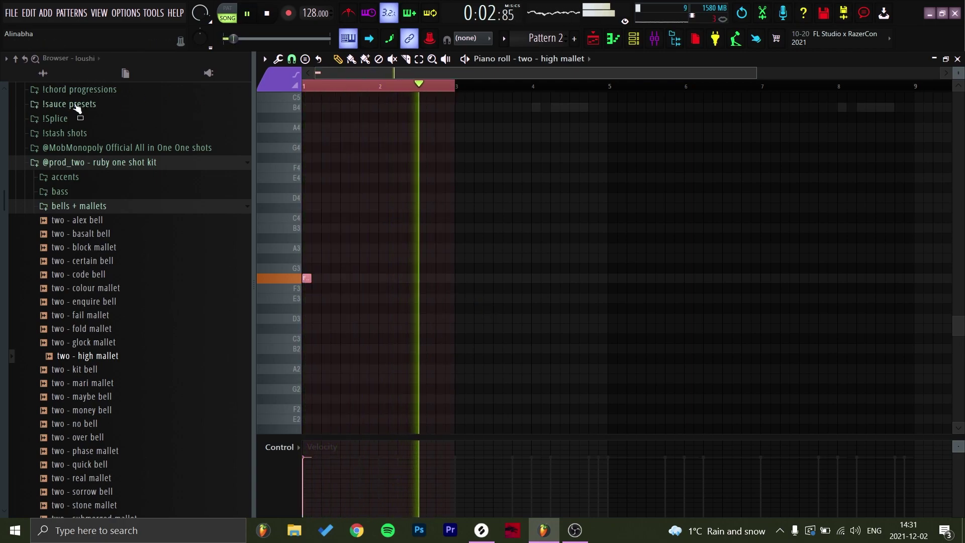
{"action": "key", "text": "ctrl+b"}
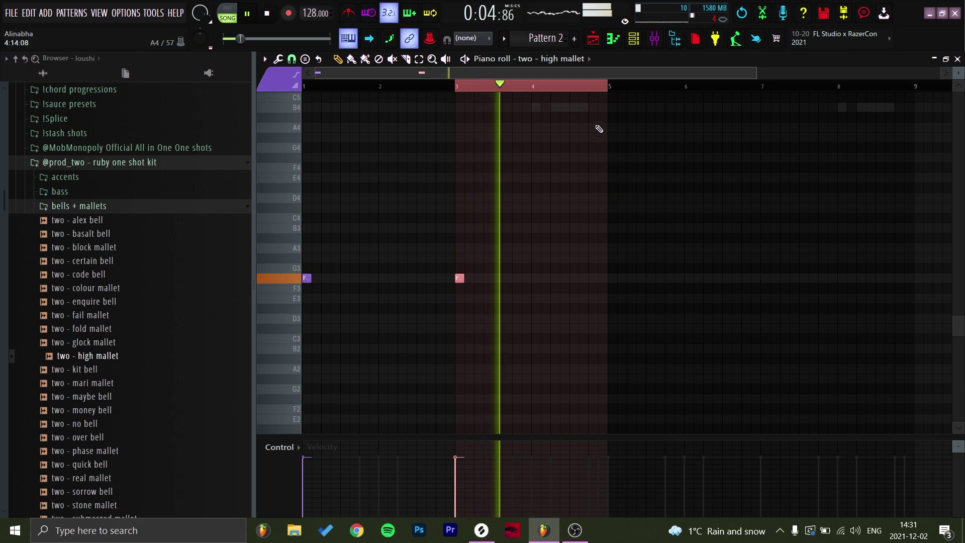
{"action": "scroll", "coordinate": [648, 321], "scroll_direction": "up", "scroll_amount": 2}
{"action": "key", "text": "ctrl+Up"}
{"action": "key", "text": "shift+Up"}
{"action": "key", "text": "shift+Up"}
{"action": "key", "text": "shift+Up"}
{"action": "key", "text": "shift+Up"}
{"action": "key", "text": "shift+Up"}
{"action": "key", "text": "shift+Up"}
{"action": "key", "text": "shift+Up"}
{"action": "key", "text": "ctrl+Down"}
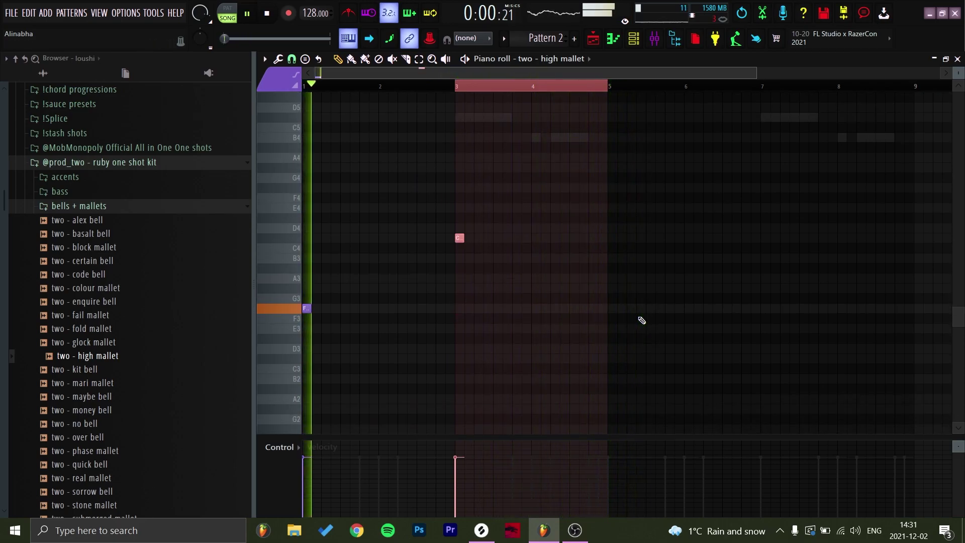
Step: Lower the mallet note at the start of bar 3 an octave to C#3 and audition it
{"action": "left_click_drag", "start_coordinate": [606, 89], "coordinate": [457, 94]}
{"action": "key", "text": "space"}
{"action": "key", "text": "ctrl+Down"}
{"action": "key", "text": "space"}
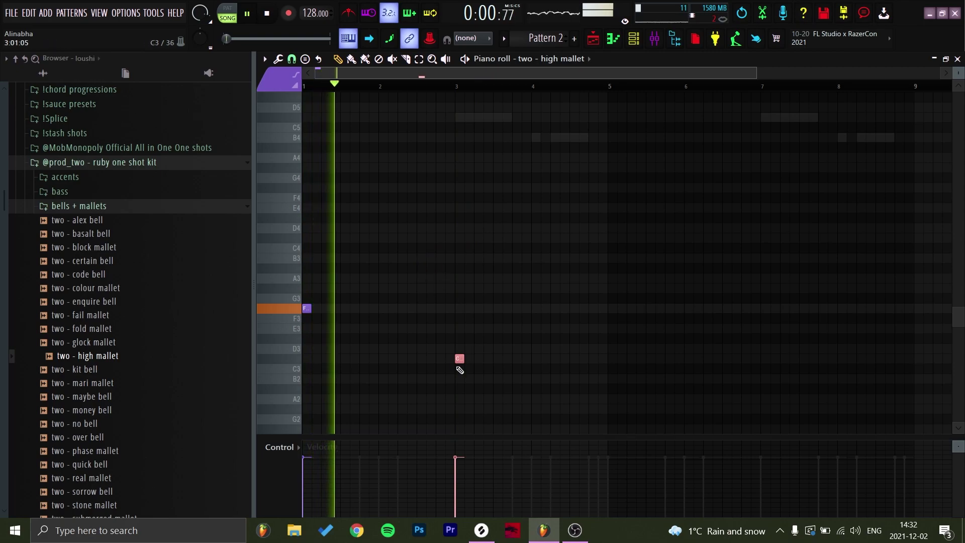
Step: Copy the C#3 mallet note in bar 3 up to C#4, make the copy a slide note, and play the result
{"action": "left_click", "coordinate": [450, 338]}
{"action": "left_click_drag", "start_coordinate": [450, 338], "coordinate": [459, 347]}
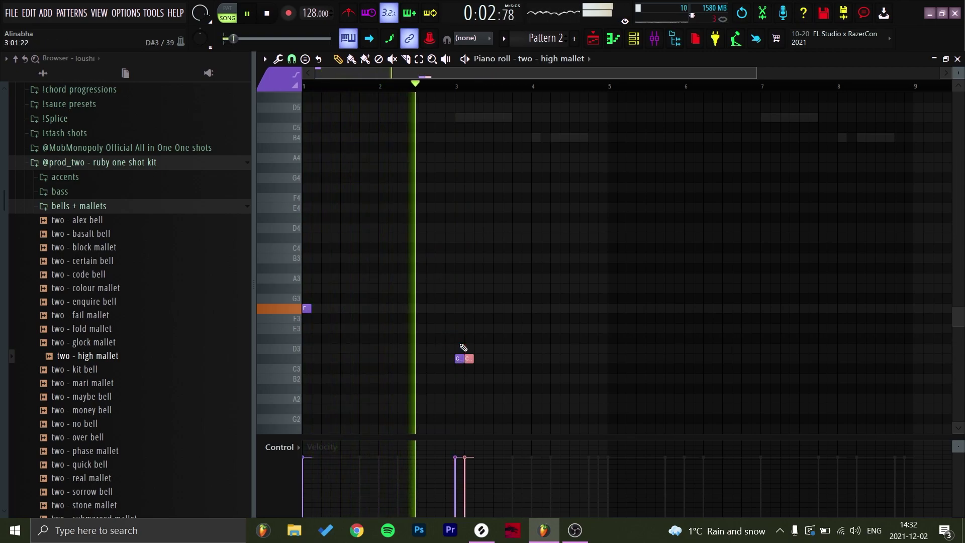
{"action": "key", "text": "ctrl+Up"}
{"action": "key", "text": "space"}
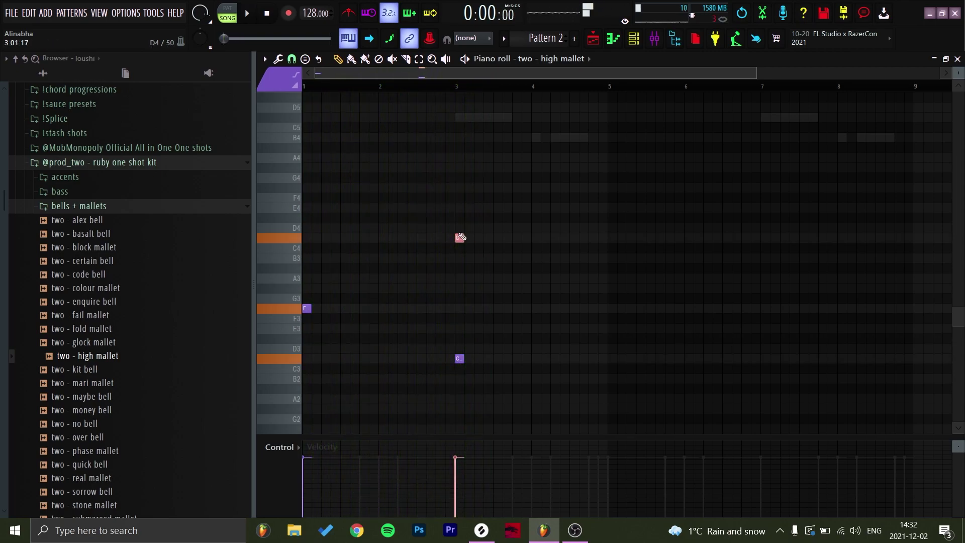
{"action": "double_click", "coordinate": [460, 238]}
{"action": "key", "text": "Return"}
{"action": "key", "text": "space"}
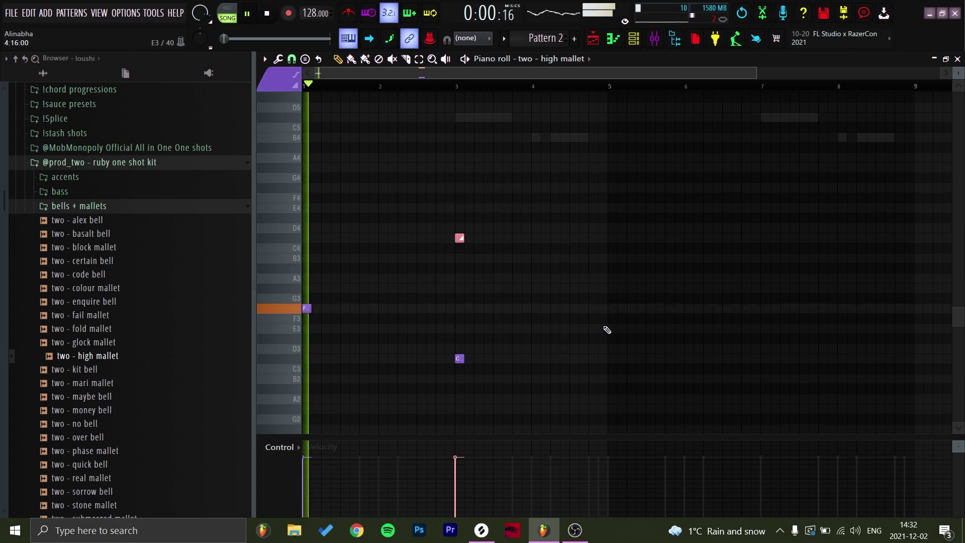
Step: Duplicate the mallet notes of bars 1 to 4 into bars 5 to 8 and play the result
{"action": "left_click_drag", "start_coordinate": [308, 308], "coordinate": [606, 305]}
{"action": "key", "text": "ctrl+d"}
{"action": "scroll", "coordinate": [583, 186], "scroll_direction": "down", "scroll_amount": 2}
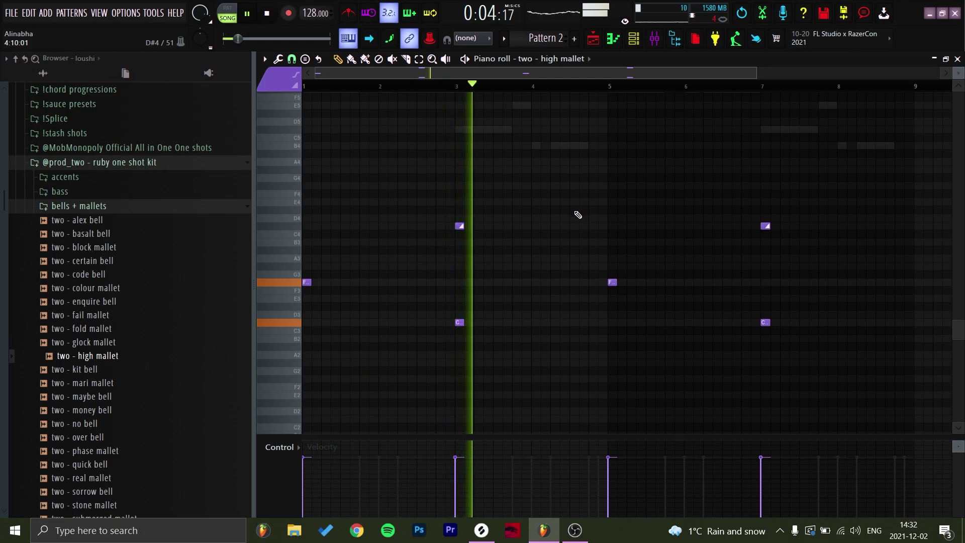
{"action": "key", "text": "space"}
{"action": "key", "text": "space"}
Step: Copy the C#3 note and C#4 slide note from bar 3 to the start of bar 4, lowered to B2 and B3
{"action": "left_click_drag", "start_coordinate": [515, 351], "coordinate": [446, 206]}
{"action": "left_click_drag", "start_coordinate": [459, 323], "coordinate": [538, 344]}
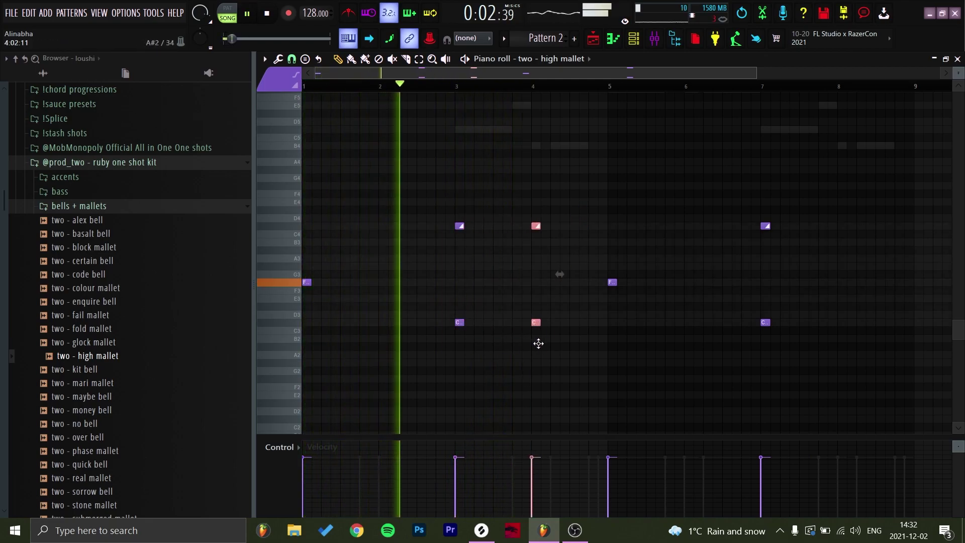
{"action": "key", "text": "shift+Down"}
{"action": "key", "text": "shift+Down"}
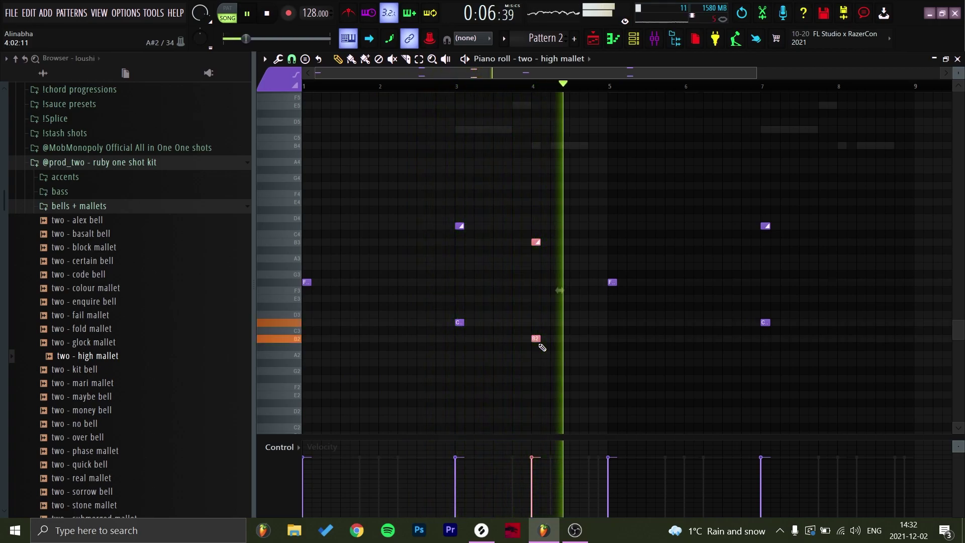
Step: Try the bar 4 slide note an octave higher at B4, return it to B3, and audition the passage
{"action": "left_click_drag", "start_coordinate": [572, 281], "coordinate": [503, 217]}
{"action": "key", "text": "ctrl+Up"}
{"action": "left_click", "coordinate": [574, 241], "text": "ctrl"}
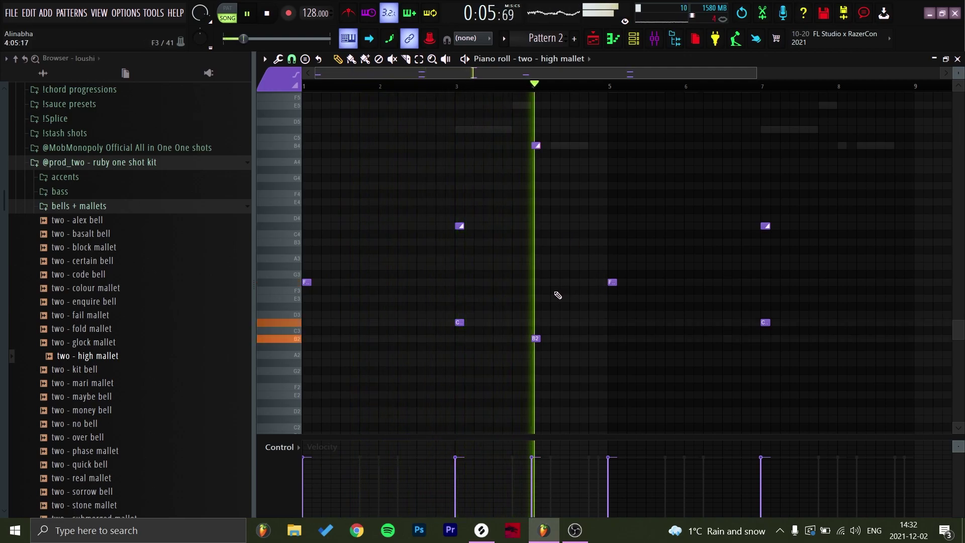
{"action": "key", "text": "space"}
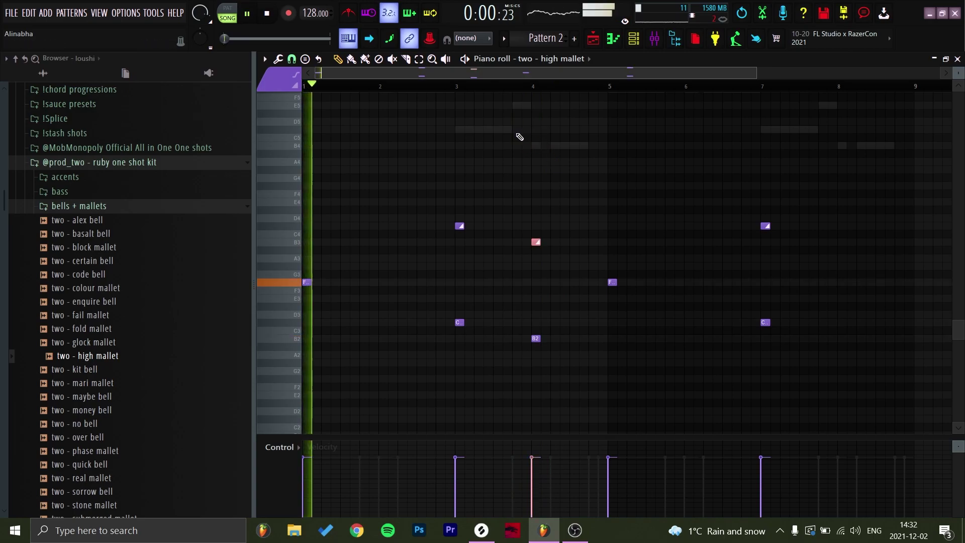
{"action": "scroll", "coordinate": [518, 136], "scroll_direction": "up", "scroll_amount": 1}
{"action": "left_click", "coordinate": [536, 338], "text": "ctrl"}
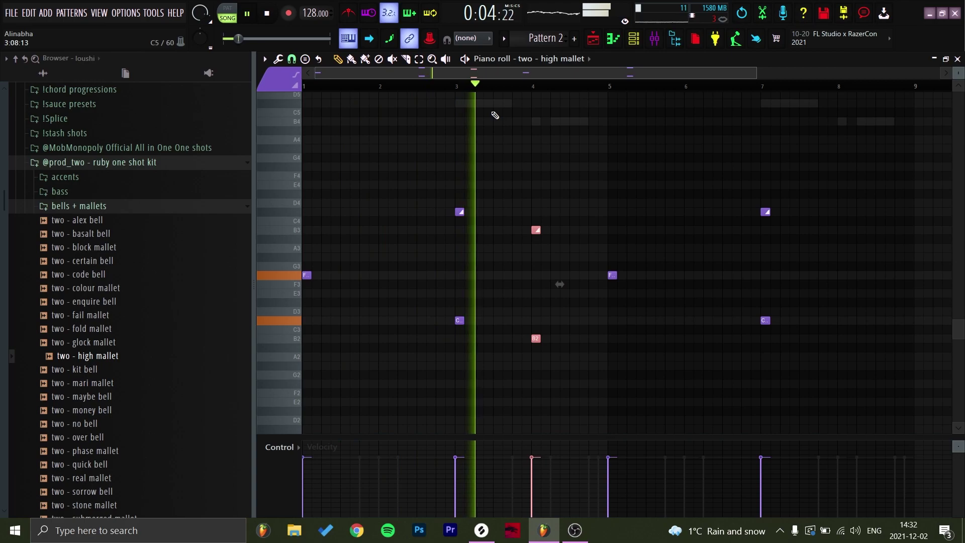
{"action": "left_click", "coordinate": [560, 250]}
{"action": "key", "text": "space"}
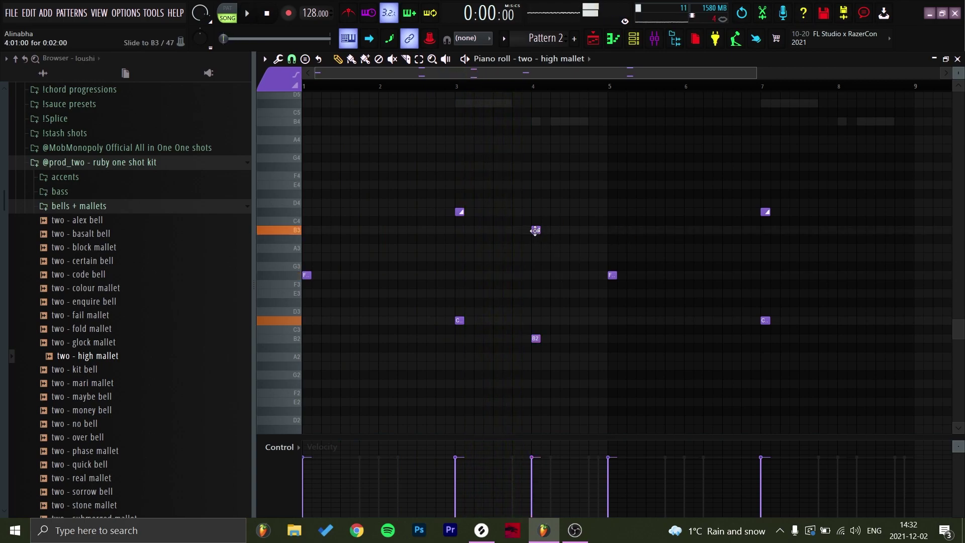
Step: Delete the mallet notes in bars 5 to 8 and replace the B2 and B3 pair in bar 4 with a single B3 note
{"action": "scroll", "coordinate": [560, 229], "scroll_direction": "up", "scroll_amount": 2}
{"action": "scroll", "coordinate": [559, 224], "scroll_direction": "down", "scroll_amount": 3}
{"action": "left_click_drag", "start_coordinate": [568, 168], "coordinate": [801, 307]}
{"action": "key", "text": "Delete"}
{"action": "scroll", "coordinate": [654, 251], "scroll_direction": "up", "scroll_amount": 2}
{"action": "scroll", "coordinate": [574, 206], "scroll_direction": "down", "scroll_amount": 7}
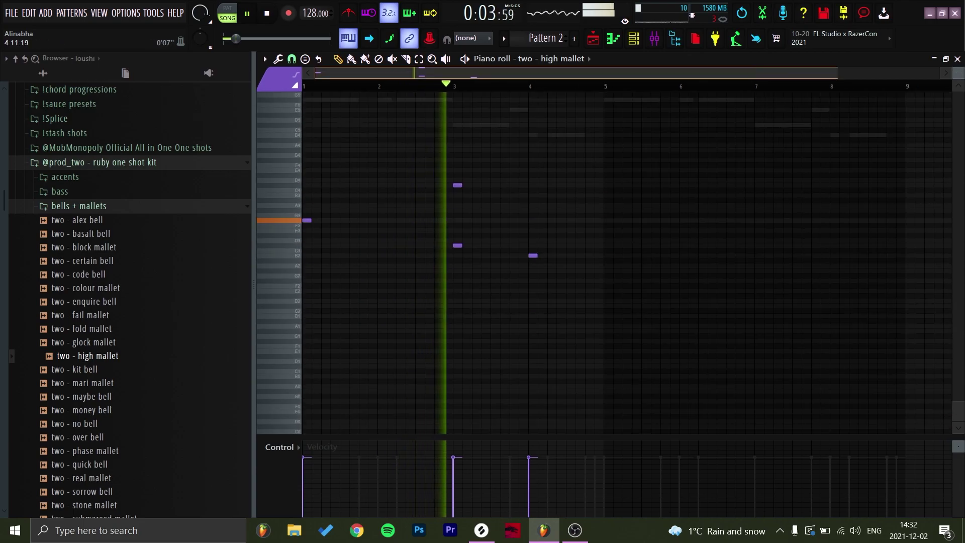
{"action": "scroll", "coordinate": [513, 277], "scroll_direction": "up", "scroll_amount": 2}
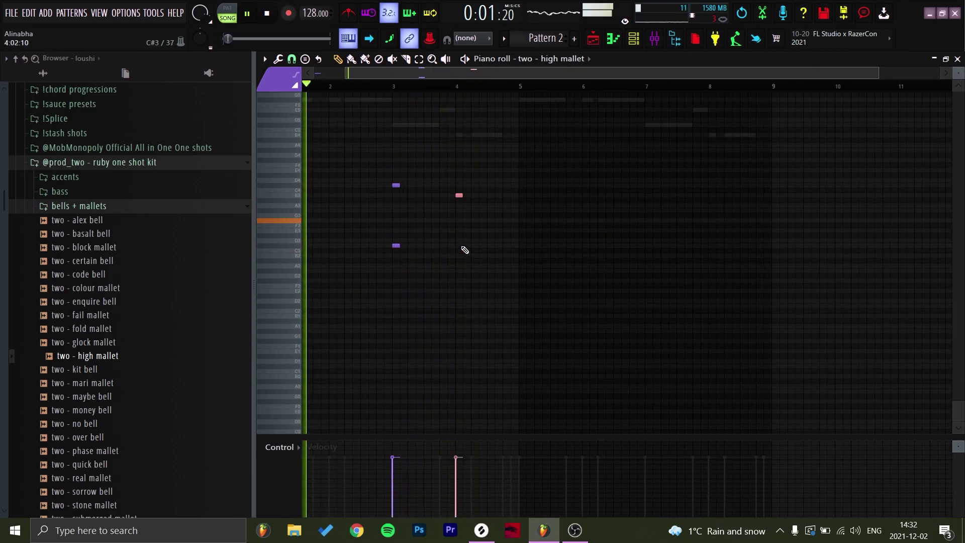
Step: Audition from bar 3 and repeat the revised four-bar mallet pattern in bars 5 to 8
{"action": "left_click", "coordinate": [404, 86]}
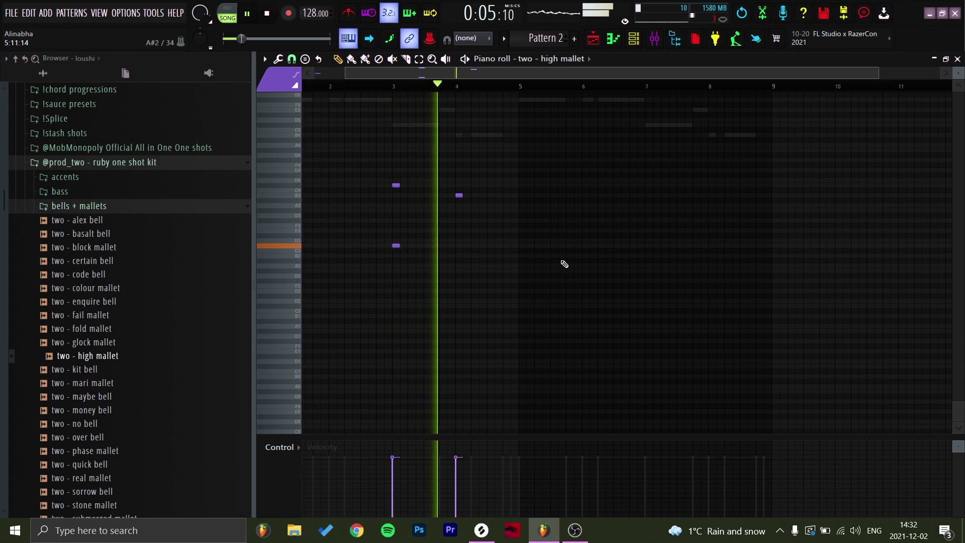
{"action": "left_click_drag", "start_coordinate": [519, 87], "coordinate": [38, 89], "text": "ctrl"}
{"action": "key", "text": "ctrl+b"}
{"action": "left_click_drag", "start_coordinate": [809, 87], "coordinate": [557, 126]}
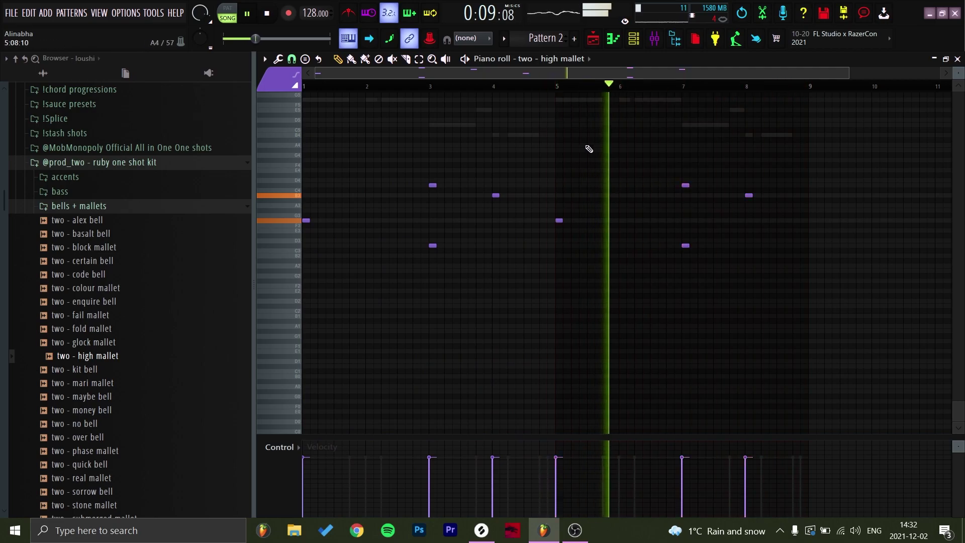
Step: Listen to the mallet in the arrangement and slightly lower the velocity of the B3 notes at bars 4 and 8
{"action": "left_click", "coordinate": [958, 59]}
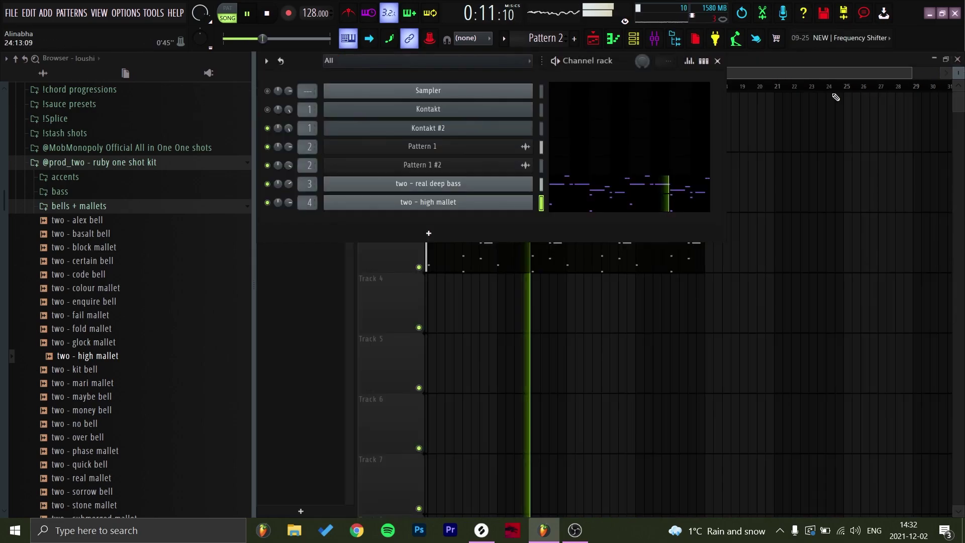
{"action": "key", "text": "F9"}
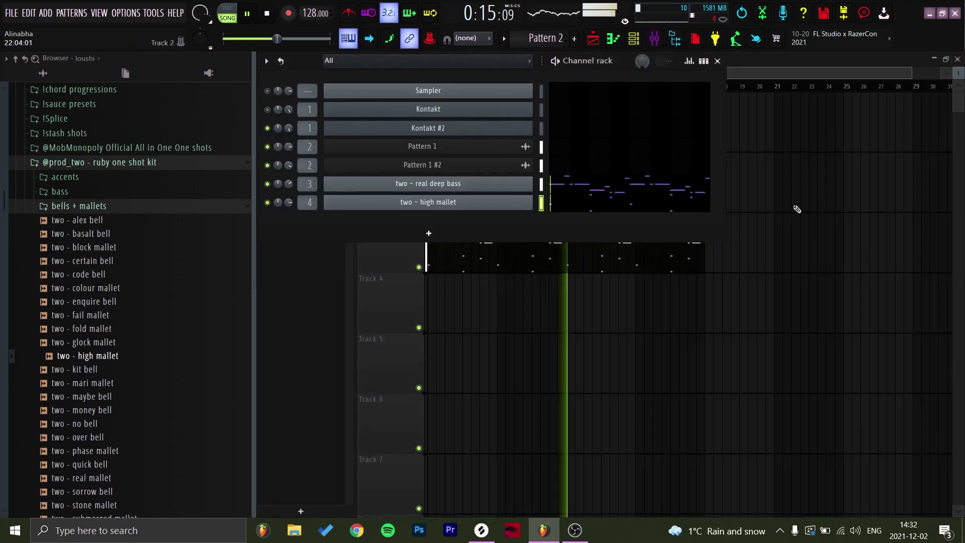
{"action": "left_click", "coordinate": [685, 215]}
{"action": "left_click", "coordinate": [496, 196]}
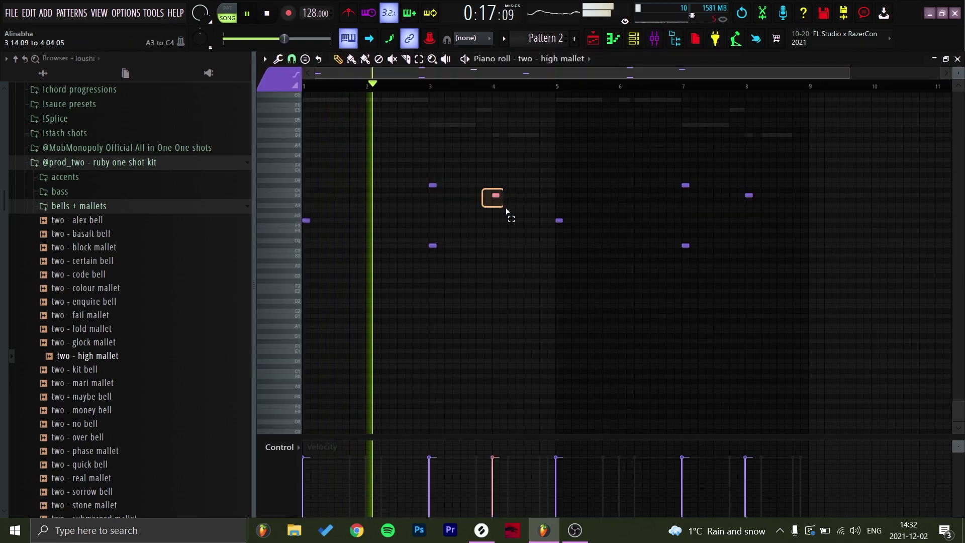
{"action": "left_click", "coordinate": [749, 195], "text": "ctrl+shift"}
{"action": "left_click_drag", "start_coordinate": [471, 472], "coordinate": [884, 482]}
{"action": "left_click", "coordinate": [803, 332], "text": "ctrl"}
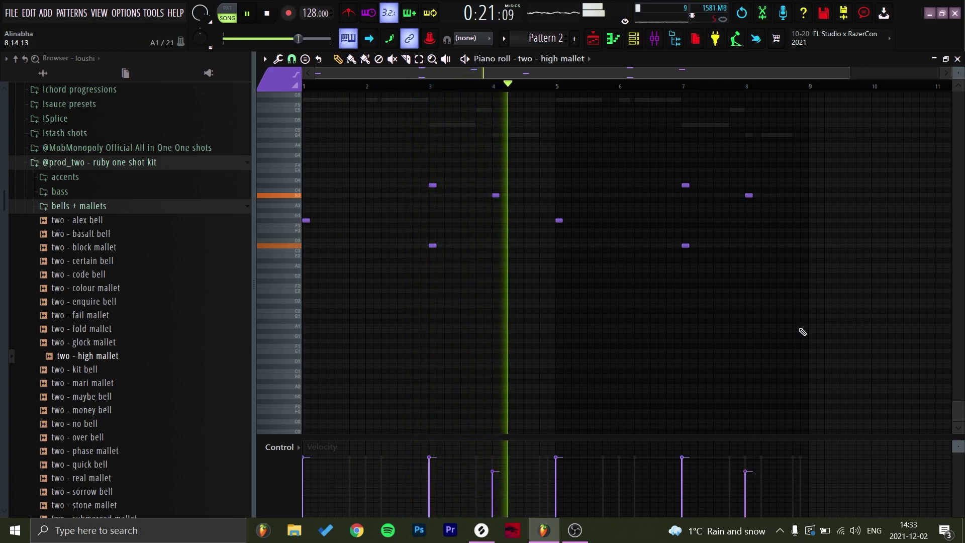
Step: Remove the B3 mallet notes at the start of bars 4 and 8 and play the pattern again
{"action": "key", "text": "space"}
{"action": "right_click", "coordinate": [493, 196]}
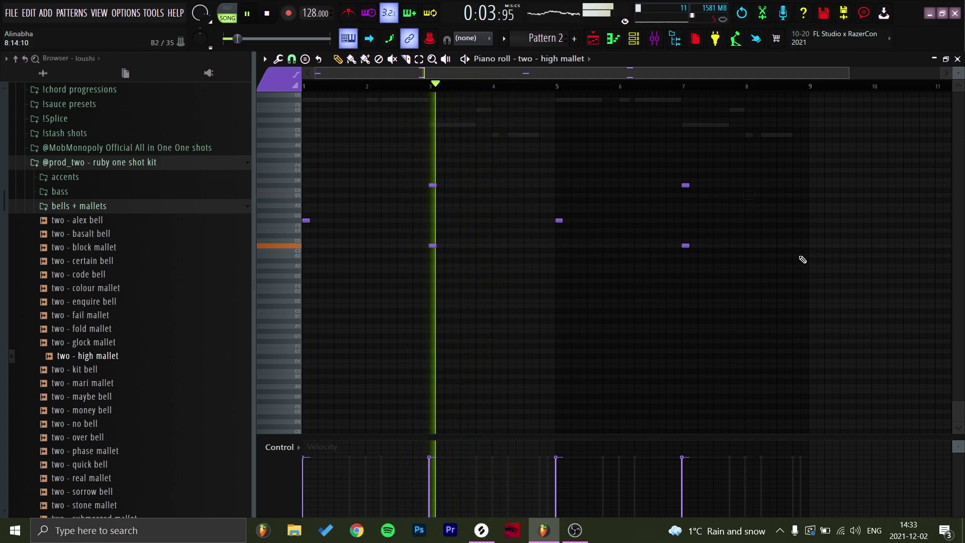
{"action": "right_click", "coordinate": [789, 262], "text": "ctrl"}
{"action": "key", "text": "space"}
{"action": "key", "text": "space"}
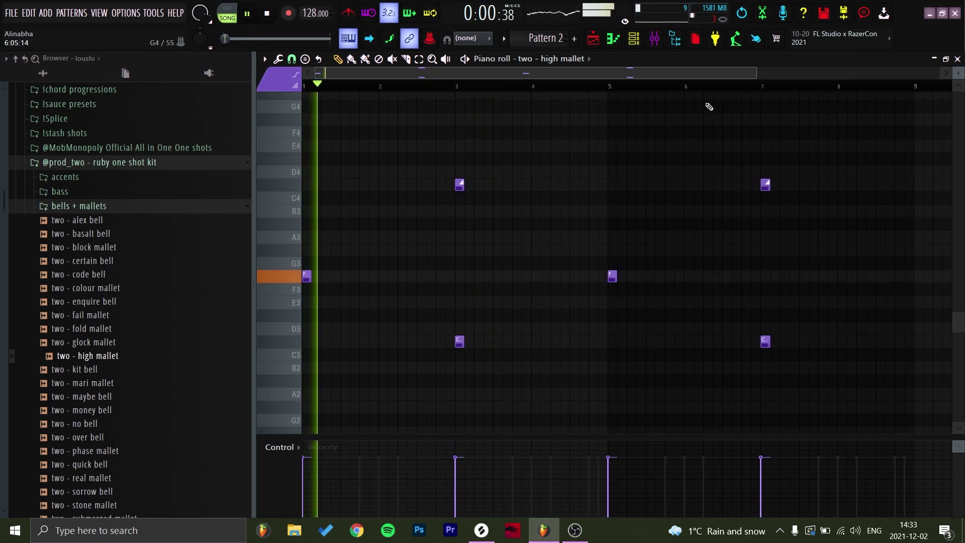
Step: Add ValhallaVintageVerb to slot 1 of the mallet's mixer track, Insert 4, with the mix at 23.6%
{"action": "key", "text": "F9"}
{"action": "left_click", "coordinate": [850, 97]}
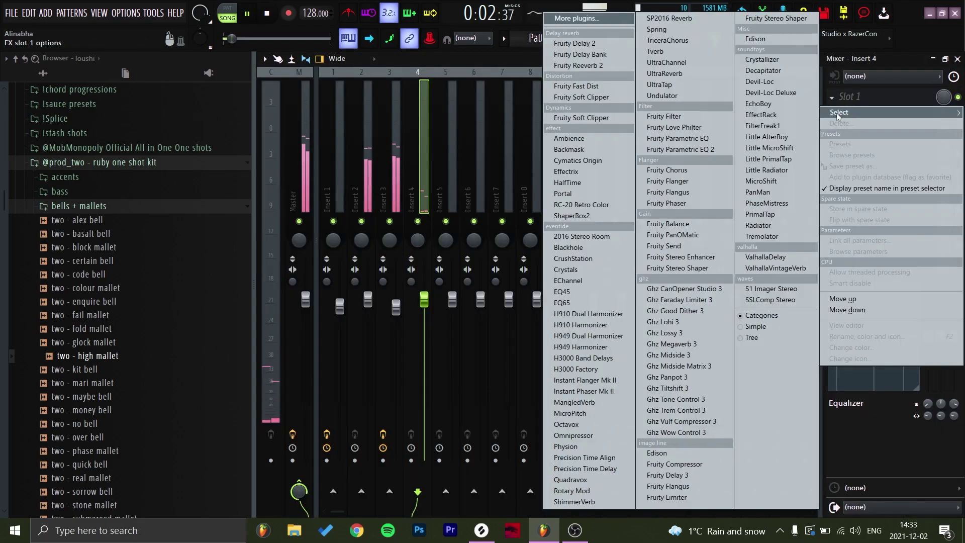
{"action": "left_click", "coordinate": [777, 268]}
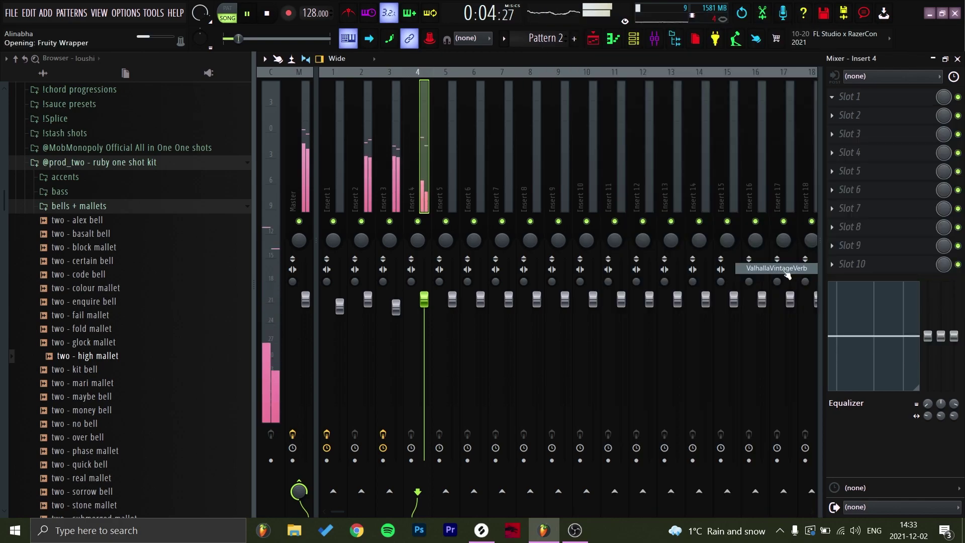
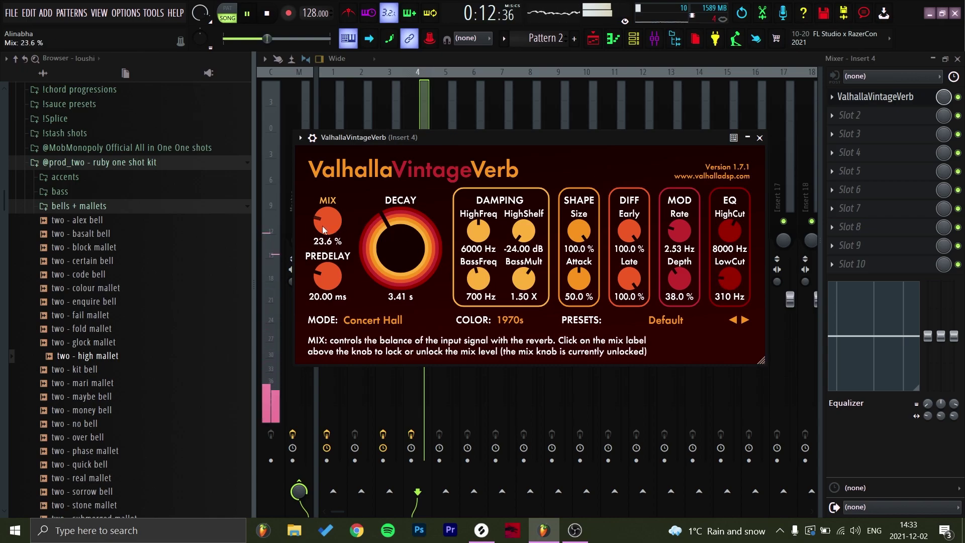
Step: Add Fruity Parametric EQ 2 to slot 2 of Insert 4, cut the lows with bands 1 and 2, and boost the highs with band 6
{"action": "left_click", "coordinate": [845, 115]}
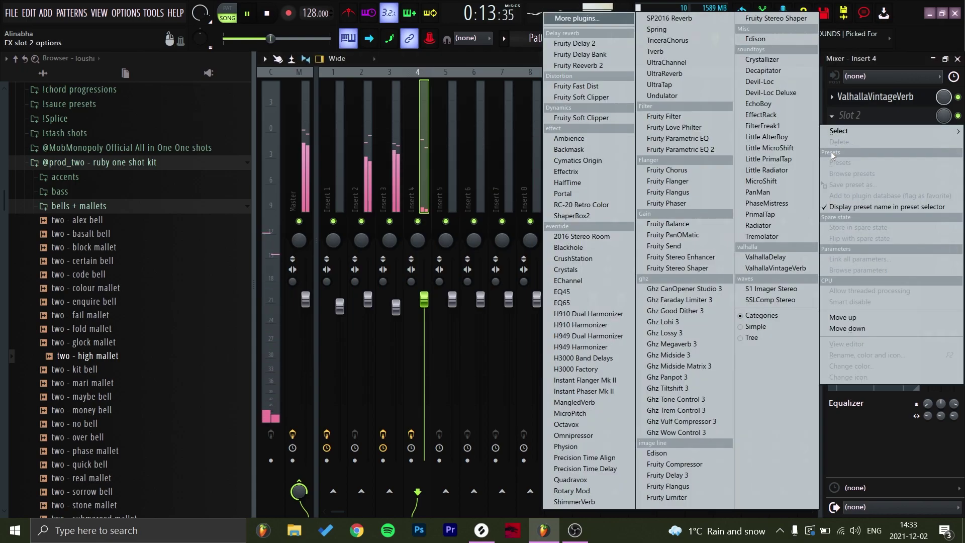
{"action": "left_click", "coordinate": [705, 151]}
{"action": "left_click_drag", "start_coordinate": [368, 260], "coordinate": [403, 335]}
{"action": "left_click_drag", "start_coordinate": [403, 260], "coordinate": [387, 286]}
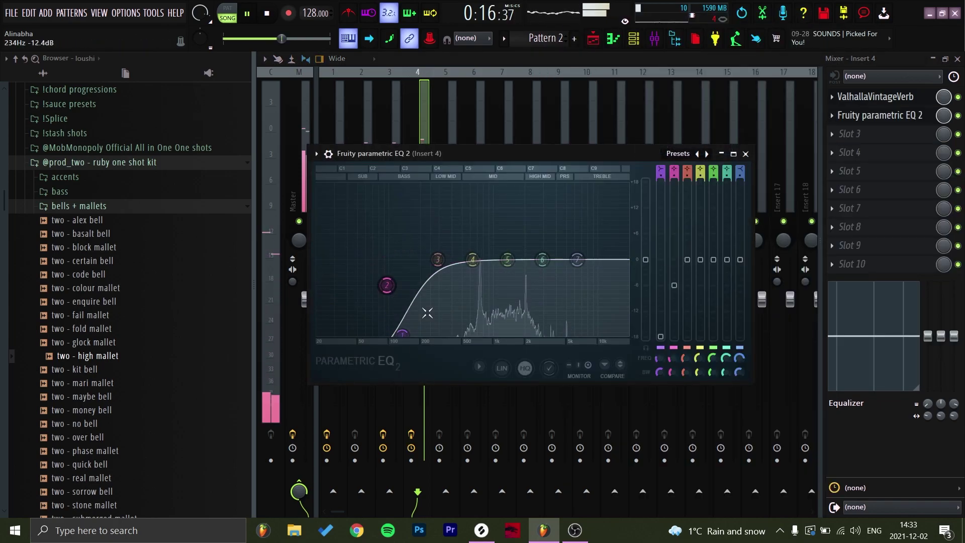
{"action": "left_click_drag", "start_coordinate": [543, 260], "coordinate": [553, 240]}
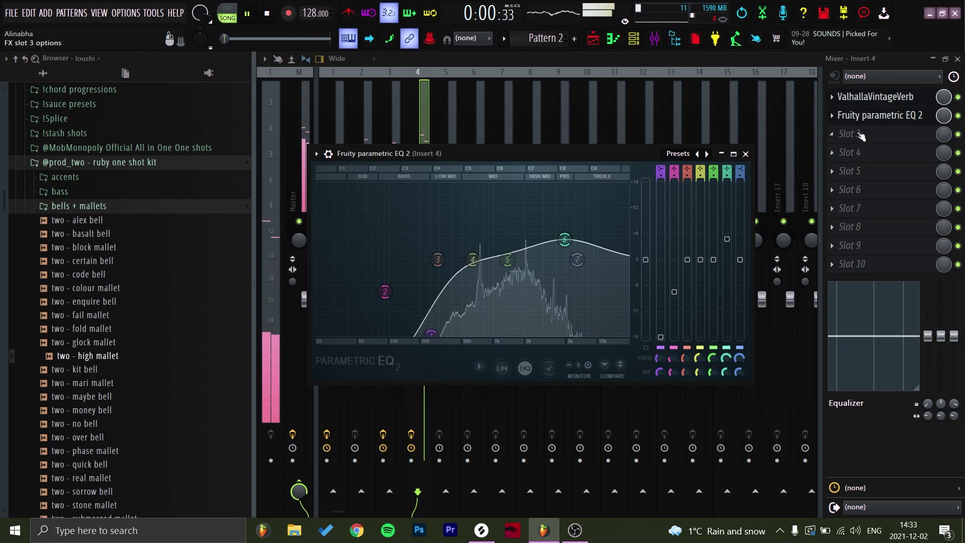
Step: Try Decapitator in slot 3 of Insert 4 and adjust its drive
{"action": "left_click", "coordinate": [849, 133]}
{"action": "left_click", "coordinate": [764, 70]}
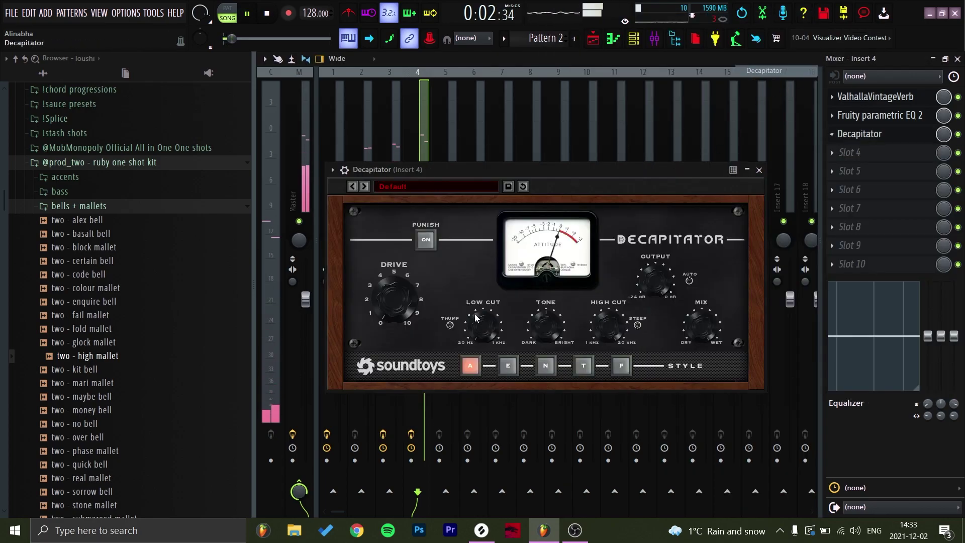
{"action": "left_click_drag", "start_coordinate": [398, 273], "coordinate": [393, 290]}
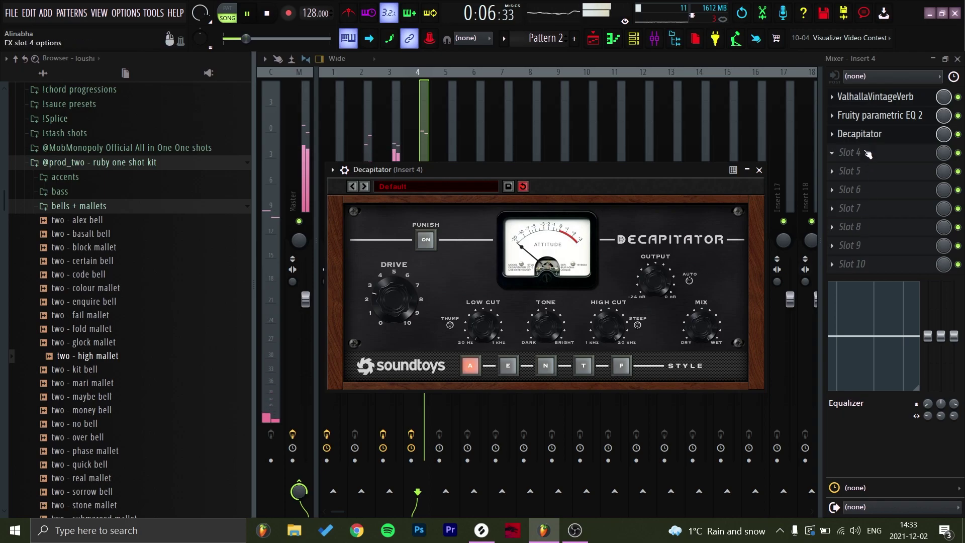
Step: Replace Decapitator in slot 3 with EffectRack and load the Basic Vintage Punch preset
{"action": "left_click", "coordinate": [835, 135]}
{"action": "mouse_move", "coordinate": [844, 150]}
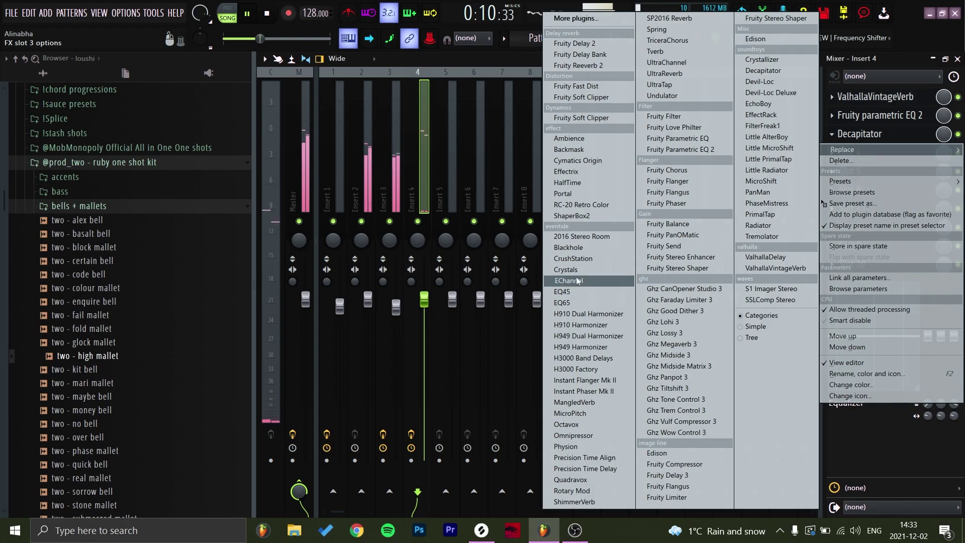
{"action": "type", "text": "ef"}
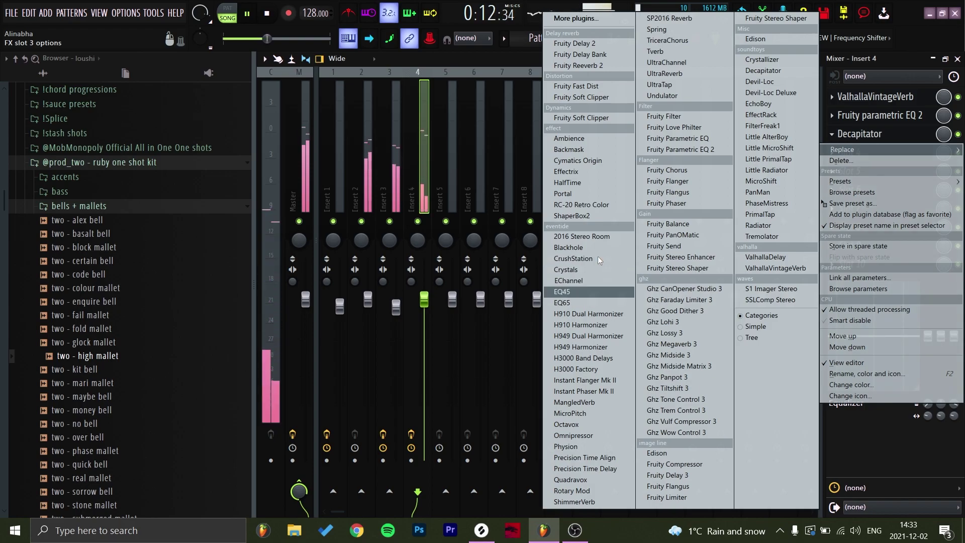
{"action": "type", "text": "edef"}
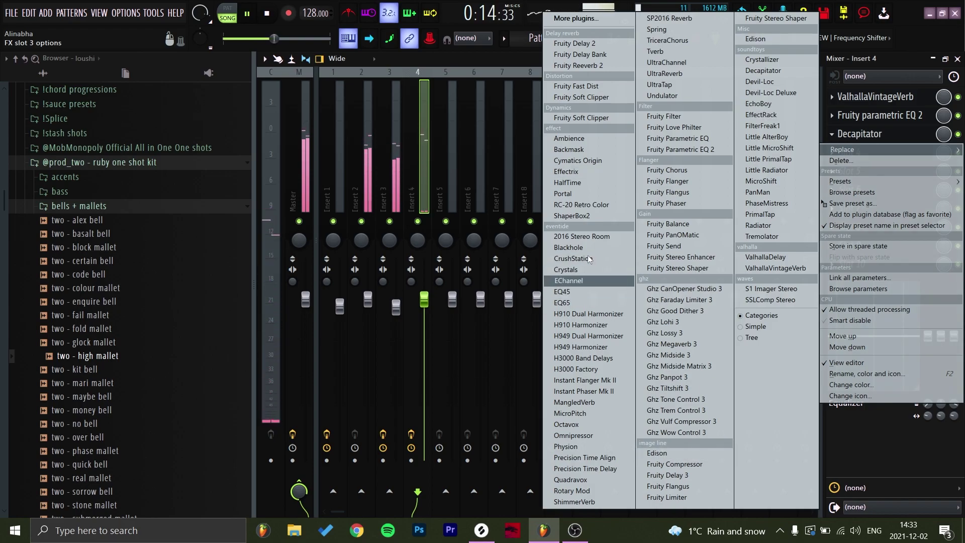
{"action": "left_click", "coordinate": [762, 115]}
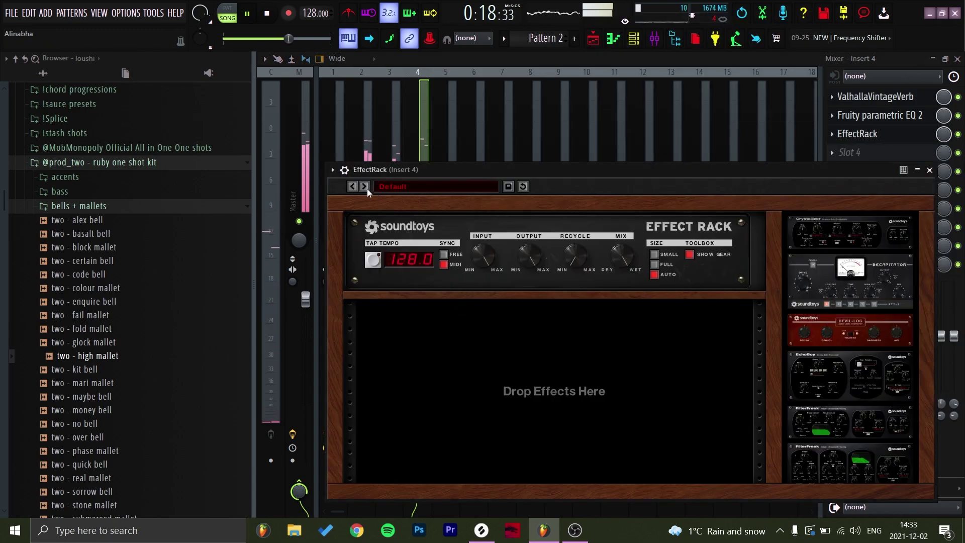
{"action": "left_click", "coordinate": [365, 187]}
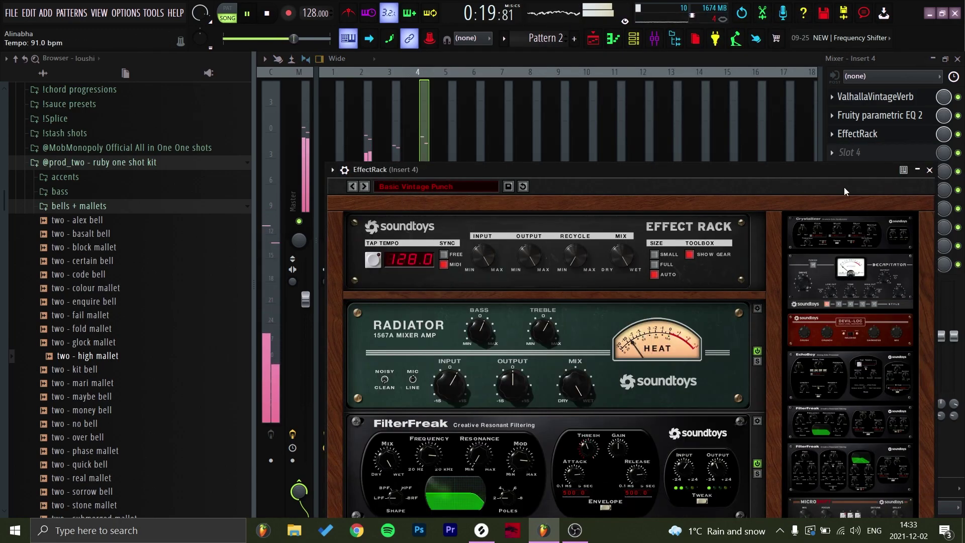
{"action": "left_click", "coordinate": [930, 170]}
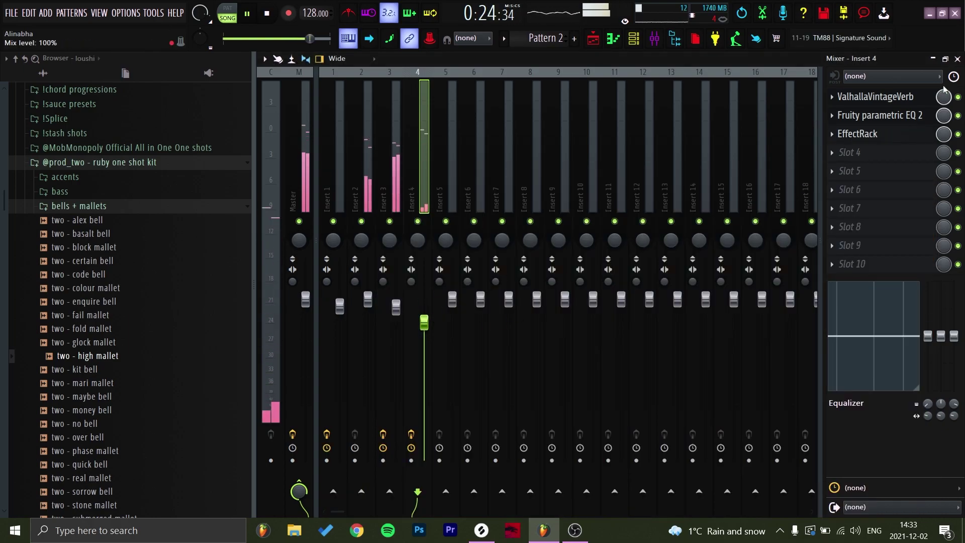
Step: Trim the Insert 4 fader slightly lower and browse the effects available for slot 4
{"action": "left_click", "coordinate": [856, 157]}
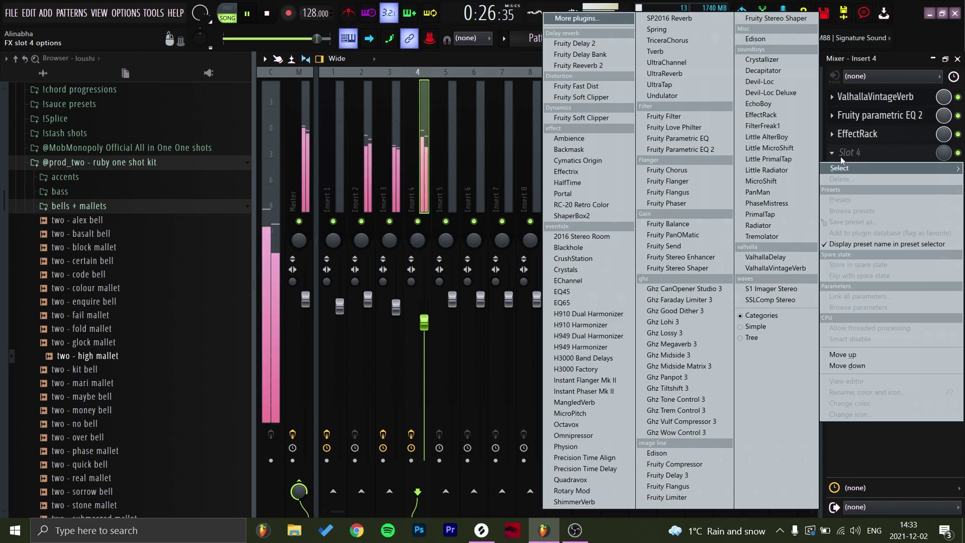
{"action": "left_click", "coordinate": [429, 327]}
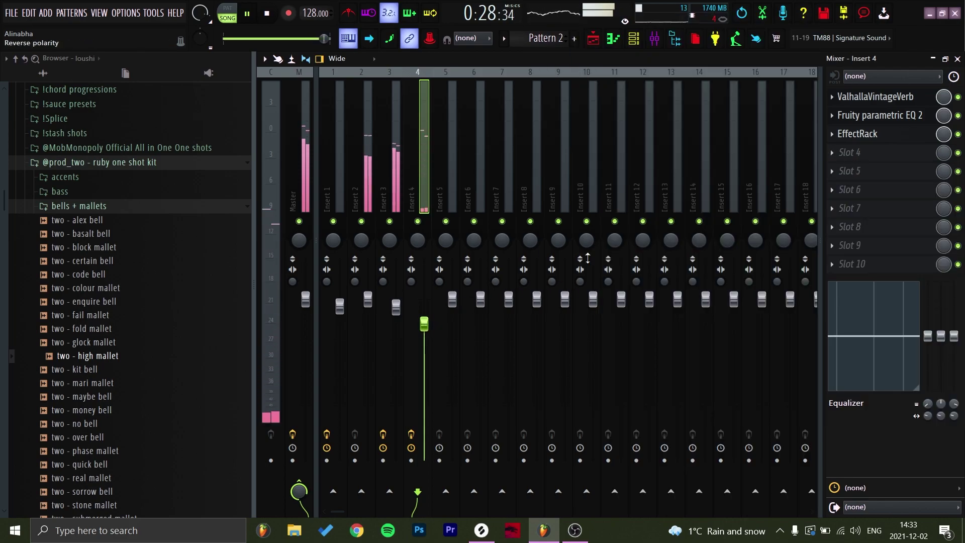
{"action": "left_click", "coordinate": [849, 159]}
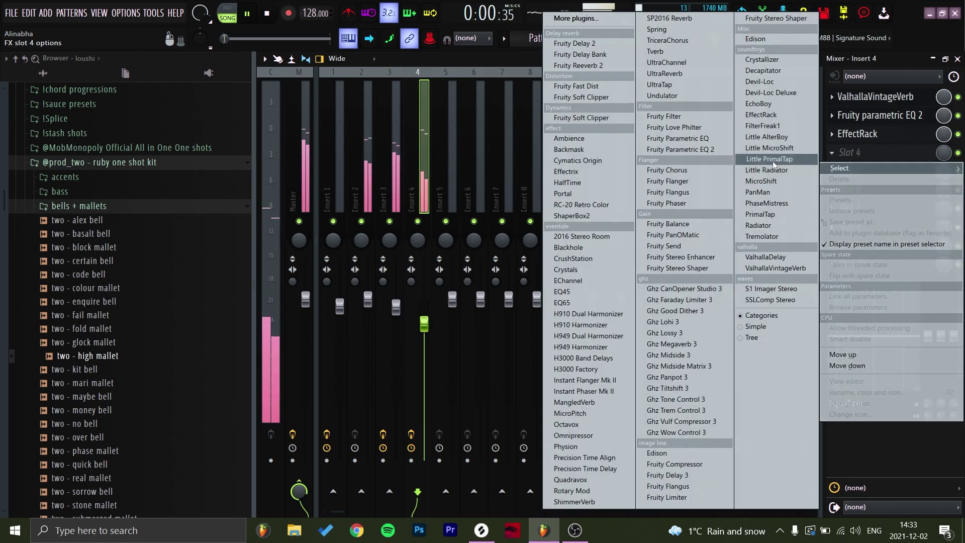
{"action": "key", "text": "Escape"}
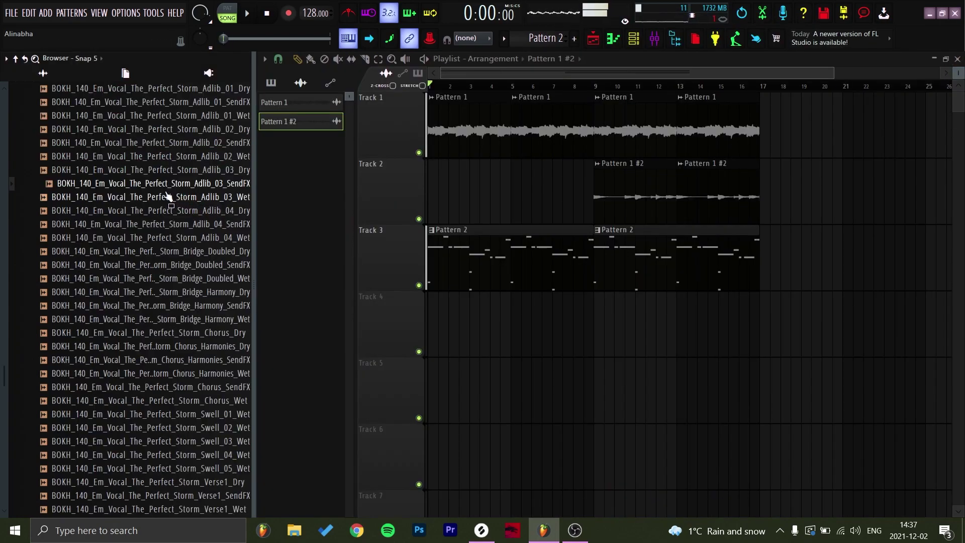
Step: Place the vocal sample BOKH_140_Em_Vocal_The_Perfect_Storm_Adlib_03_SendFX on Track 4 and check the deep bass notes of Pattern 2
{"action": "left_click_drag", "start_coordinate": [160, 190], "coordinate": [534, 310]}
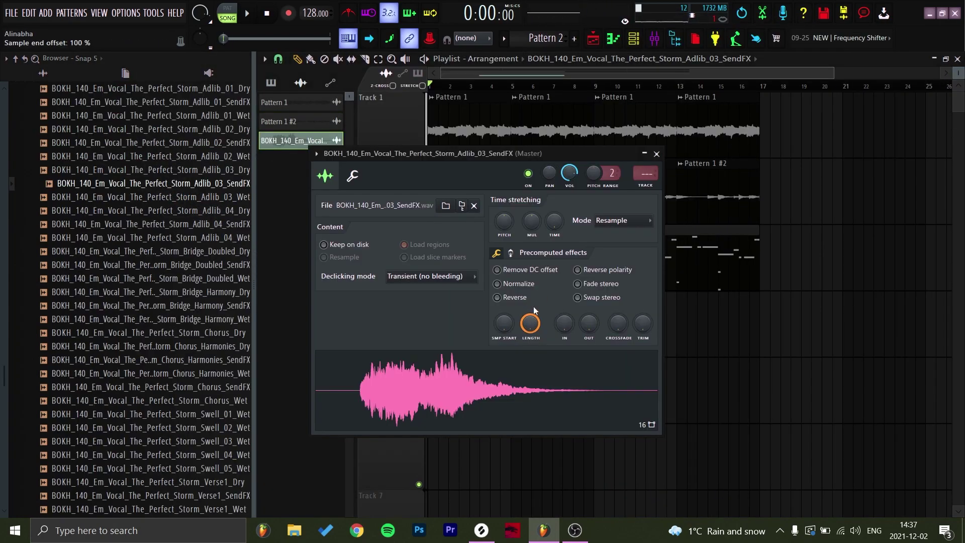
{"action": "right_click", "coordinate": [922, 400]}
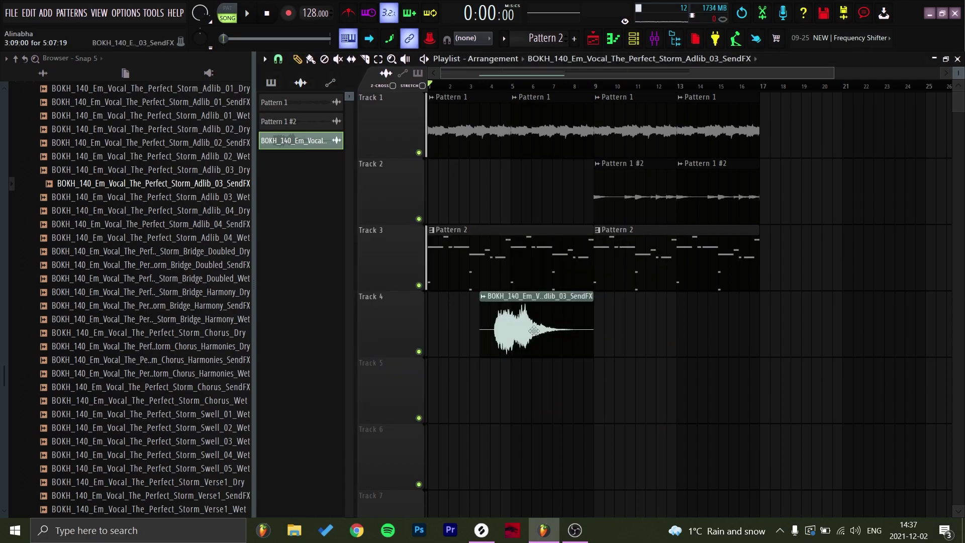
{"action": "double_click", "coordinate": [463, 261]}
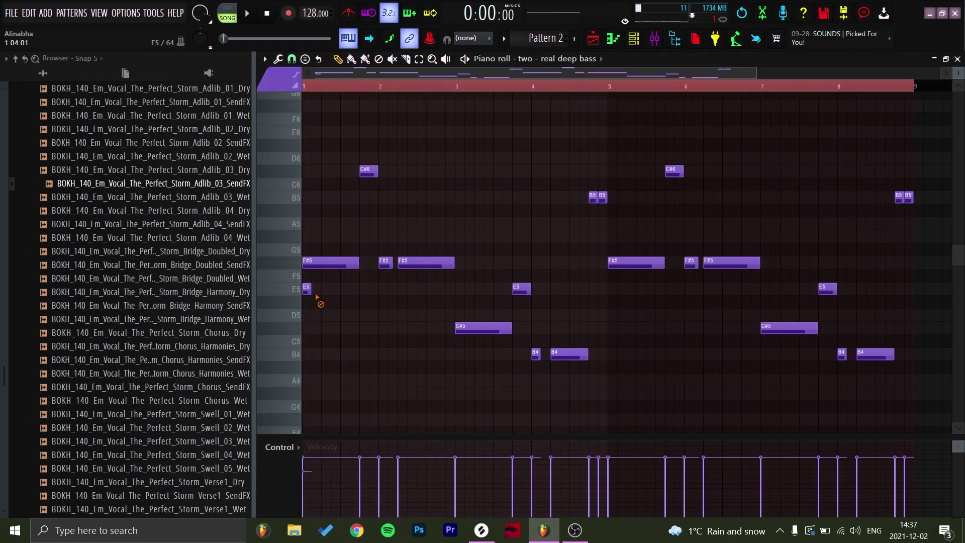
{"action": "left_click", "coordinate": [958, 60]}
{"action": "right_click", "coordinate": [845, 280]}
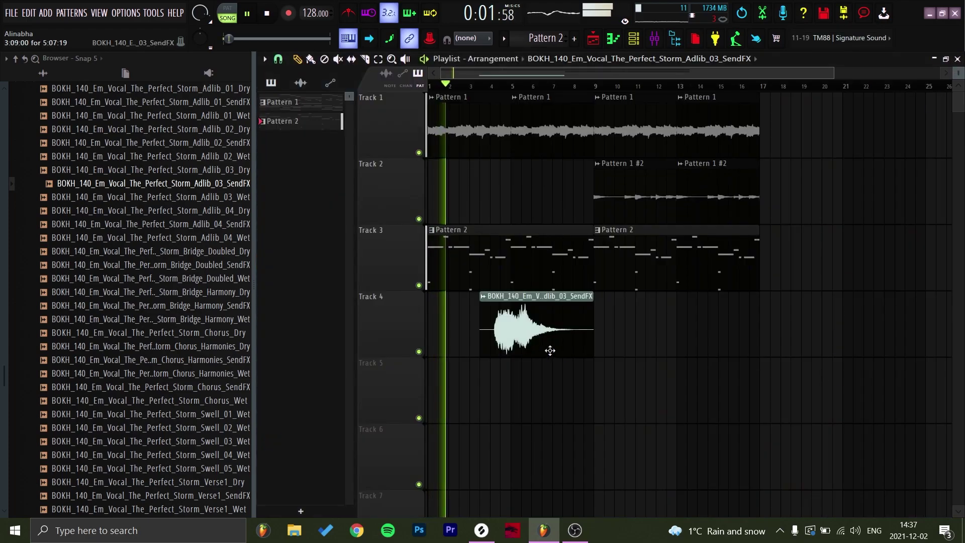
Step: Set the adlib sample's stretch mode to Auto, raise its pitch, lower its volume to 24%, and move the clip to bar 1
{"action": "double_click", "coordinate": [547, 344]}
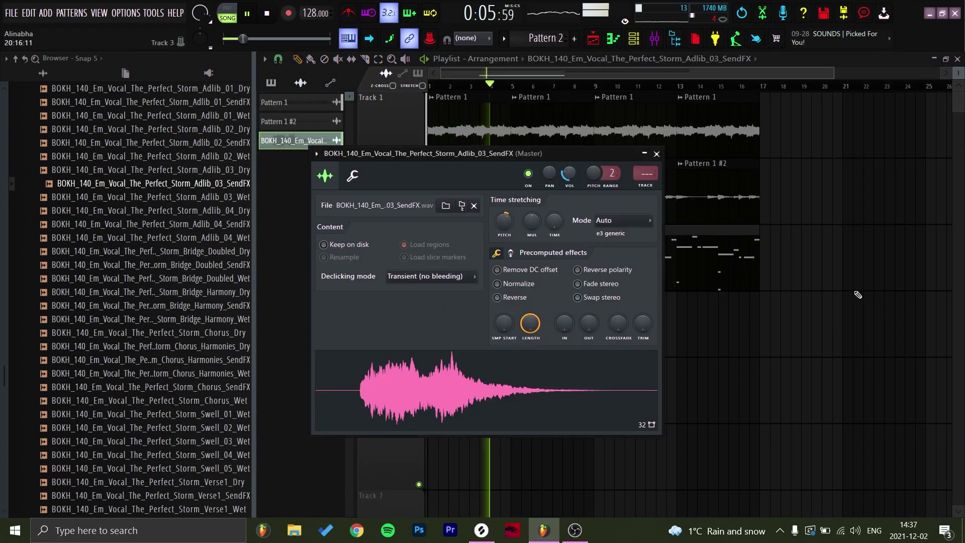
{"action": "middle_click", "coordinate": [884, 338]}
{"action": "key", "text": "space"}
{"action": "left_click_drag", "start_coordinate": [511, 323], "coordinate": [459, 322]}
{"action": "key", "text": "space"}
{"action": "double_click", "coordinate": [459, 323]}
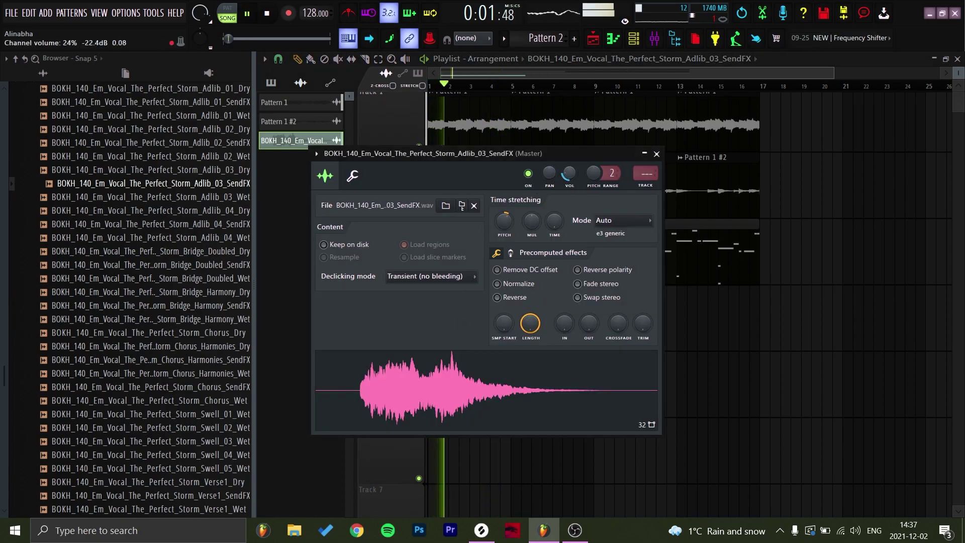
Step: Open the adlib sample in the audio editor and set its sample rate to 6000 Hz
{"action": "right_click", "coordinate": [437, 392]}
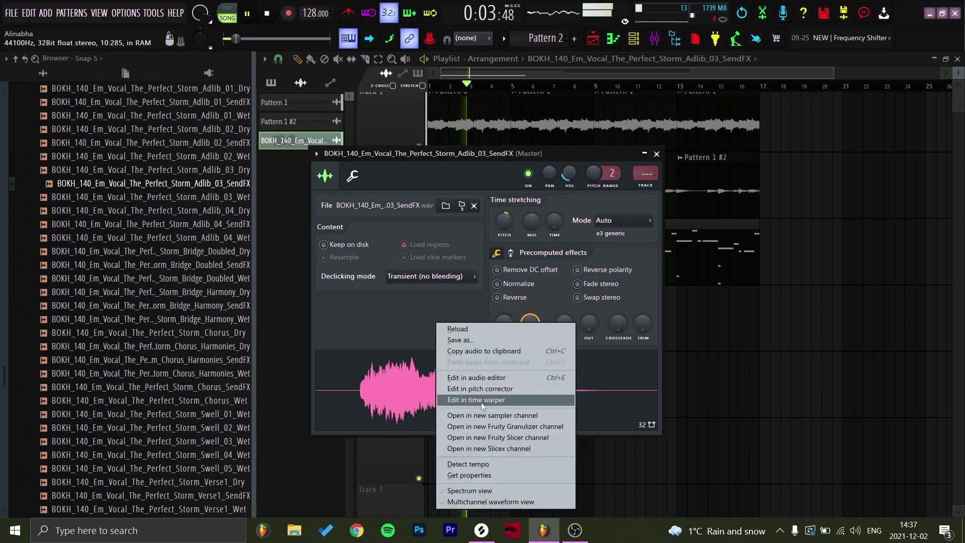
{"action": "left_click", "coordinate": [490, 380]}
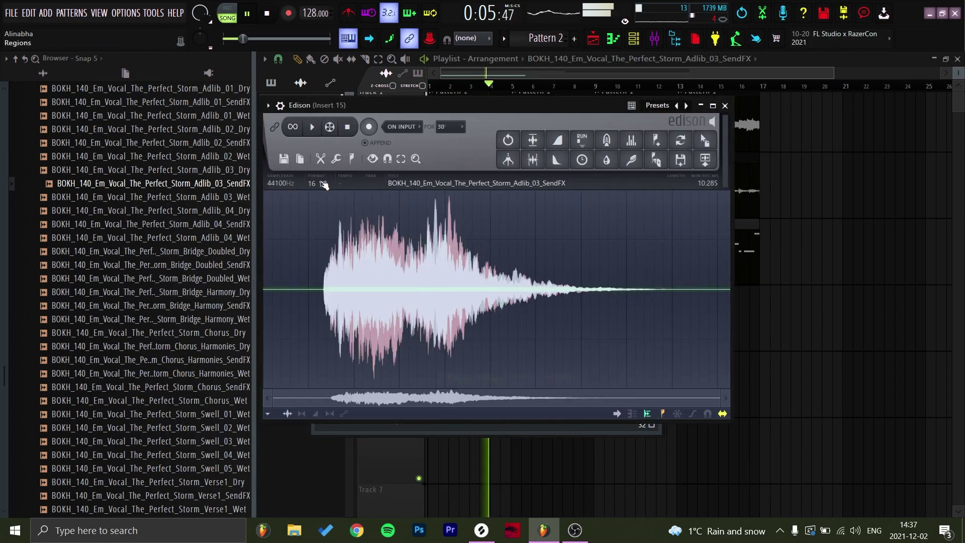
{"action": "left_click", "coordinate": [280, 184]}
{"action": "type", "text": "6++"}
{"action": "key", "text": "BackSpace"}
{"action": "key", "text": "BackSpace"}
{"action": "type", "text": "000"}
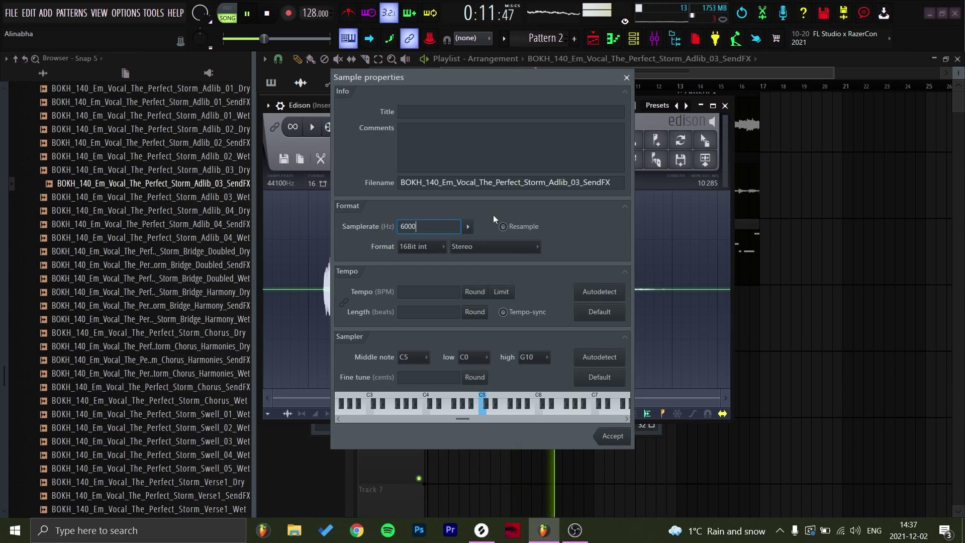
{"action": "left_click", "coordinate": [613, 436]}
Step: Bring the edited adlib sample from Edison into the playlist and place it at bar 1 of Track 4 instead of the original clip
{"action": "left_click_drag", "start_coordinate": [701, 148], "coordinate": [429, 436]}
{"action": "right_click", "coordinate": [470, 395]}
{"action": "key", "text": "ctrl+z"}
{"action": "left_click_drag", "start_coordinate": [471, 394], "coordinate": [483, 312]}
Step: Set the edited adlib's pitch shift to +100 cents, adjust its time stretch, and lower its volume to 22% while listening
{"action": "double_click", "coordinate": [482, 312]}
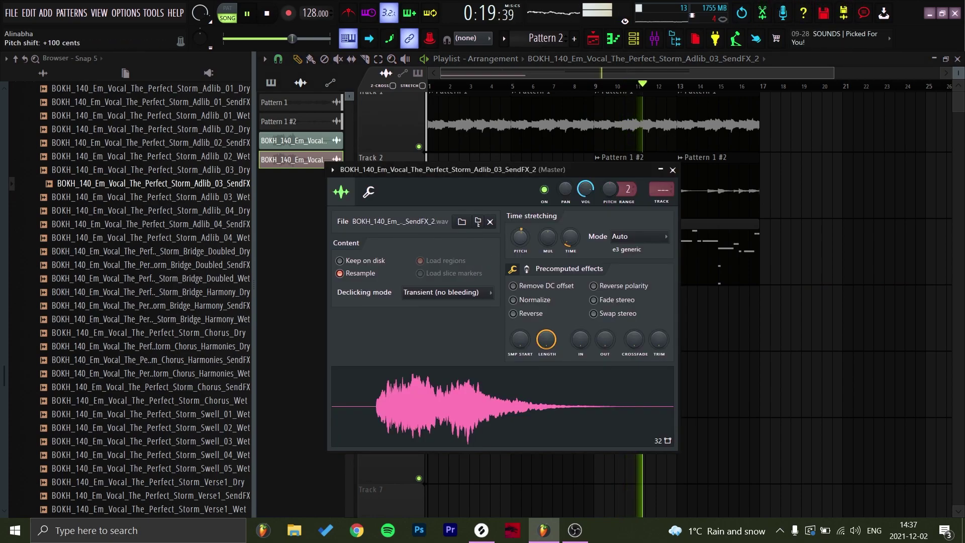
{"action": "key", "text": "space"}
{"action": "key", "text": "space"}
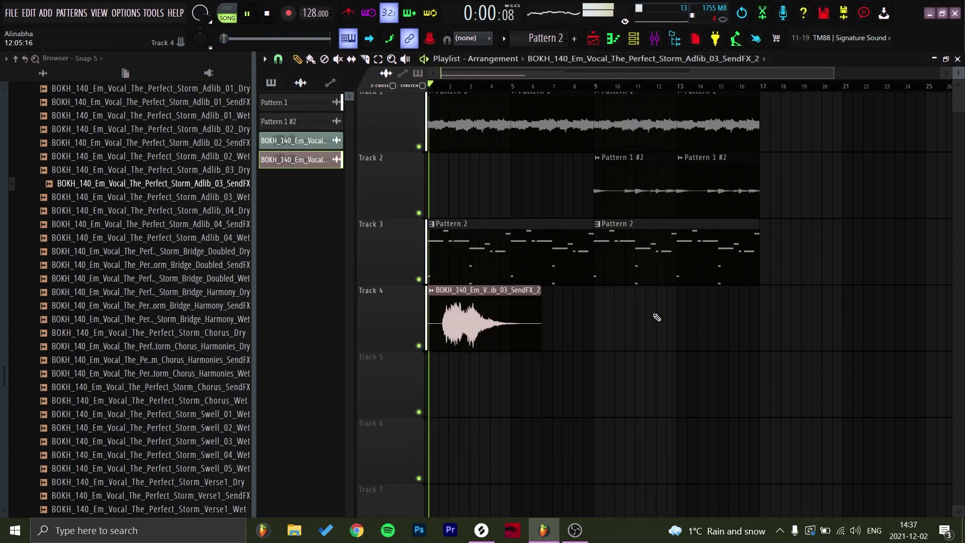
{"action": "double_click", "coordinate": [502, 321]}
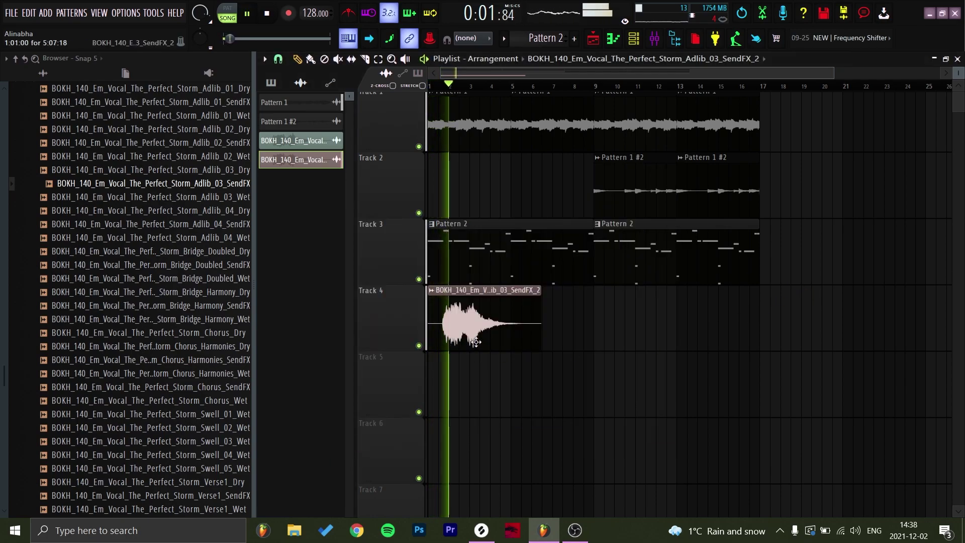
{"action": "key", "text": "space"}
{"action": "double_click", "coordinate": [464, 336]}
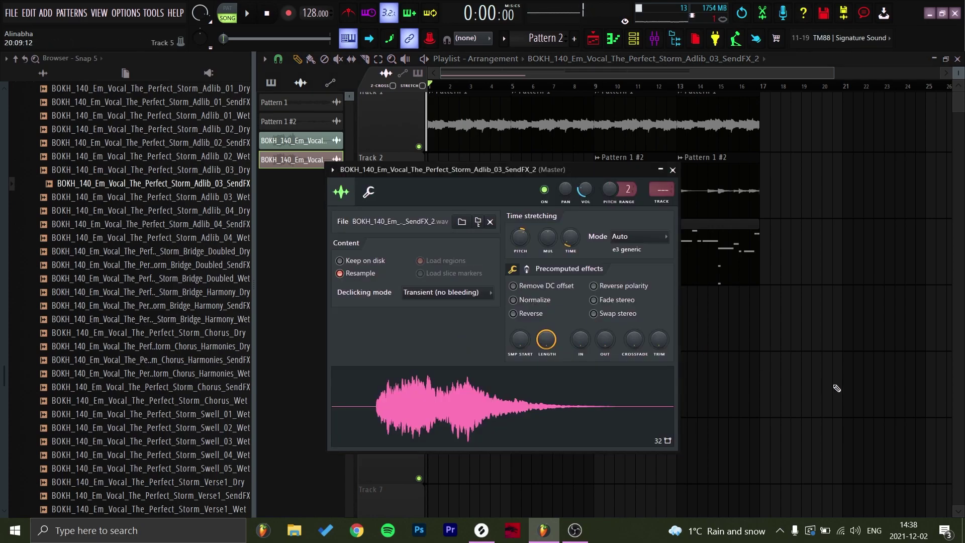
{"action": "right_click", "coordinate": [922, 418]}
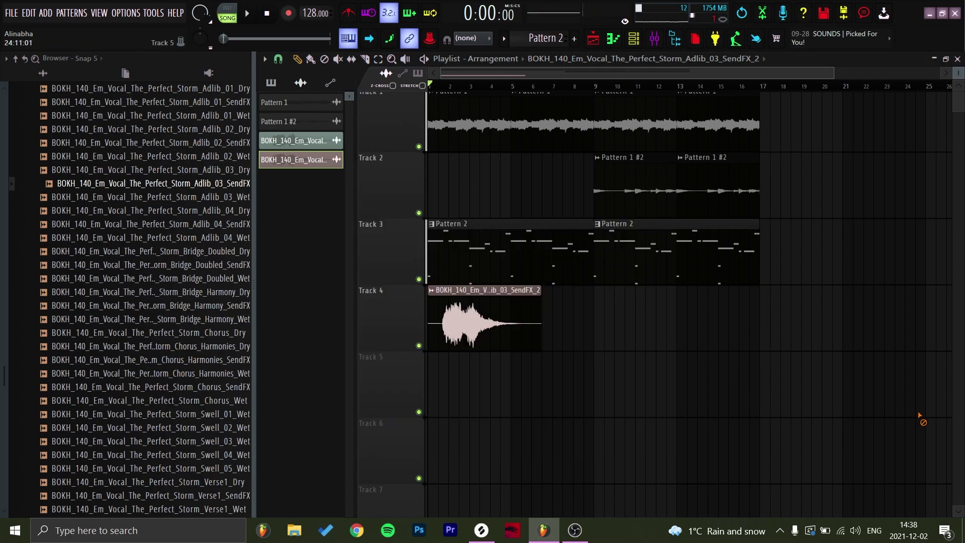
{"action": "key", "text": "space"}
{"action": "double_click", "coordinate": [513, 333]}
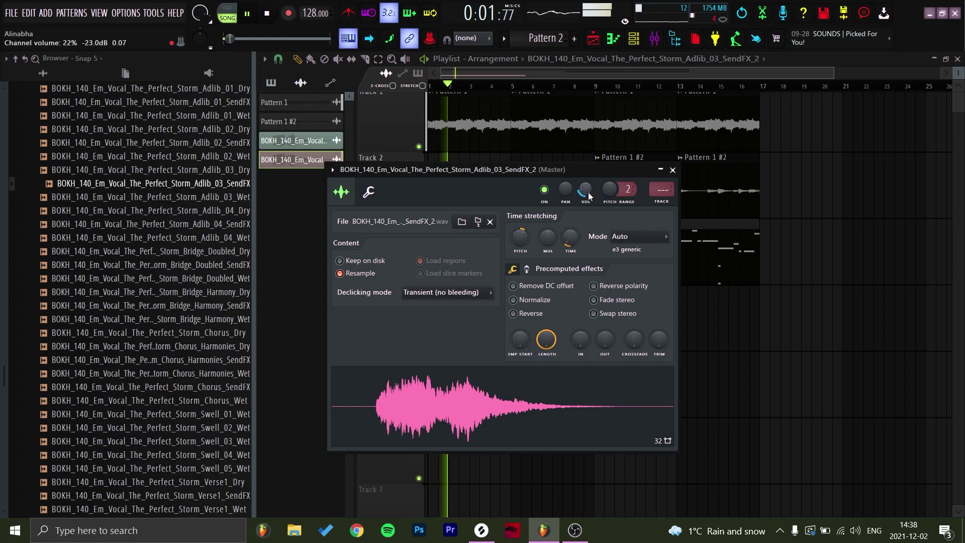
{"action": "right_click", "coordinate": [843, 272]}
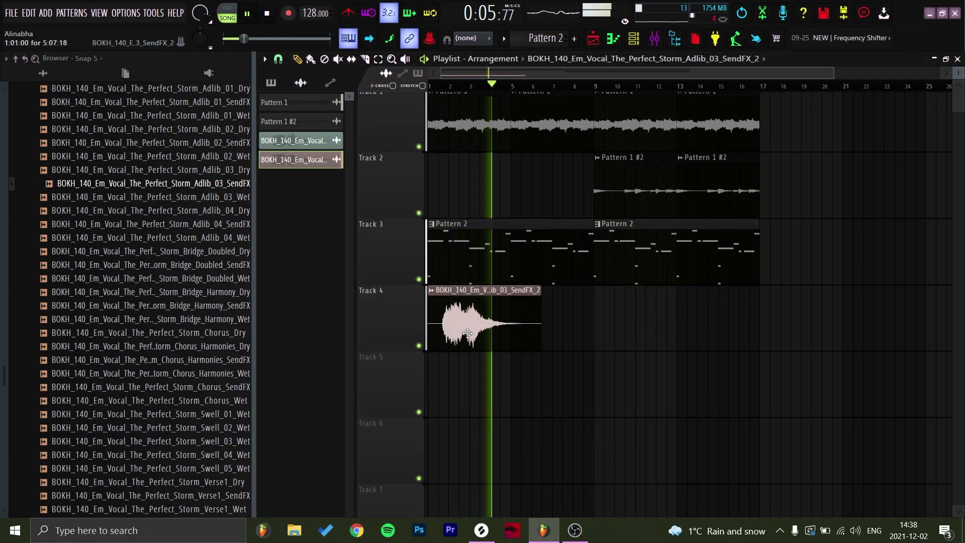
Step: Try an overlapping copy of the adlib clip on Track 5 at bar 5
{"action": "left_click_drag", "start_coordinate": [461, 334], "coordinate": [545, 407]}
{"action": "key", "text": "space"}
{"action": "key", "text": "space"}
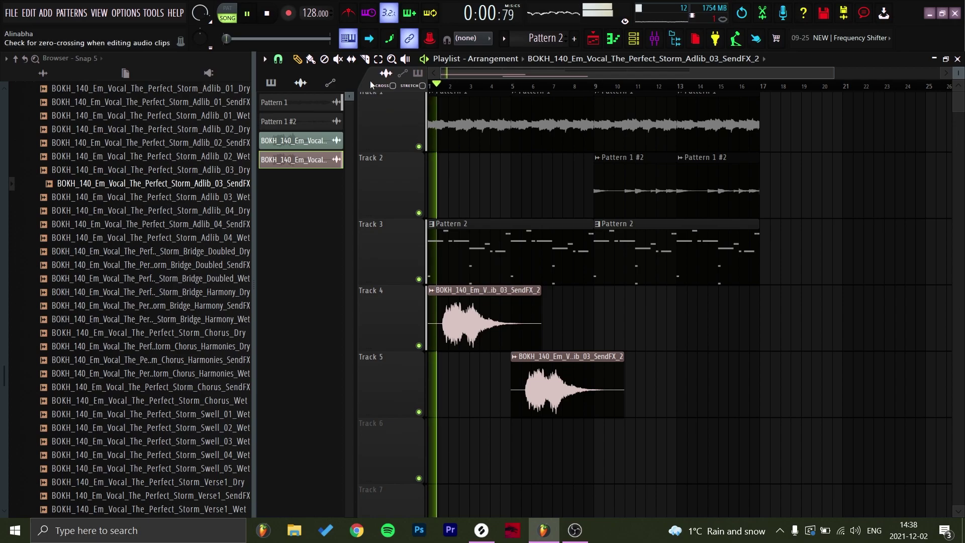
Step: Trim the Track 4 adlib clip to four bars, duplicate it to bar 5, and delete the overlapping copy on Track 5
{"action": "left_click", "coordinate": [364, 64]}
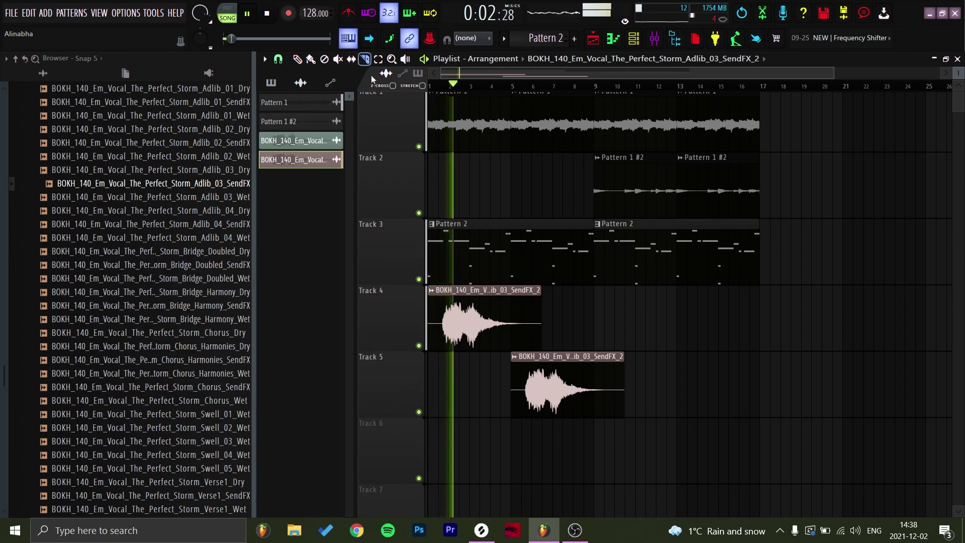
{"action": "right_click", "coordinate": [520, 326]}
{"action": "left_click", "coordinate": [297, 60]}
{"action": "left_click", "coordinate": [480, 291], "text": "ctrl"}
{"action": "key", "text": "ctrl+b"}
{"action": "right_click", "coordinate": [634, 409], "text": "ctrl"}
{"action": "right_click", "coordinate": [634, 410]}
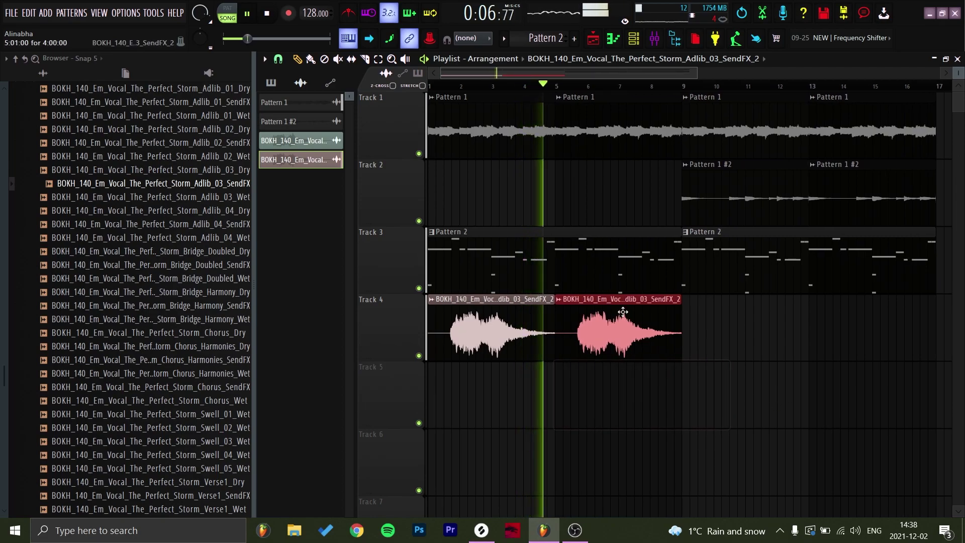
Step: Split Pattern 2 by channel and play back the arrangement
{"action": "scroll", "coordinate": [626, 318], "scroll_direction": "down", "scroll_amount": 2}
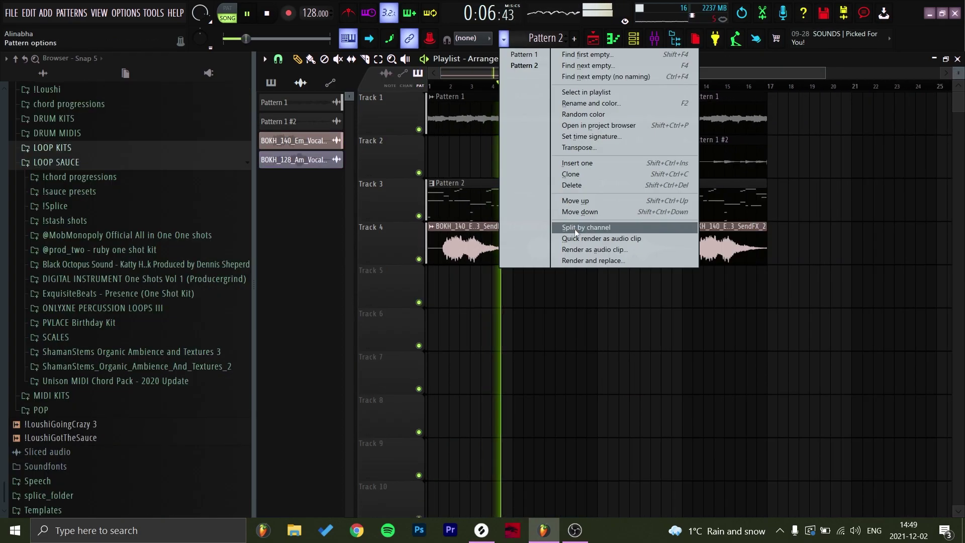
{"action": "left_click", "coordinate": [568, 222]}
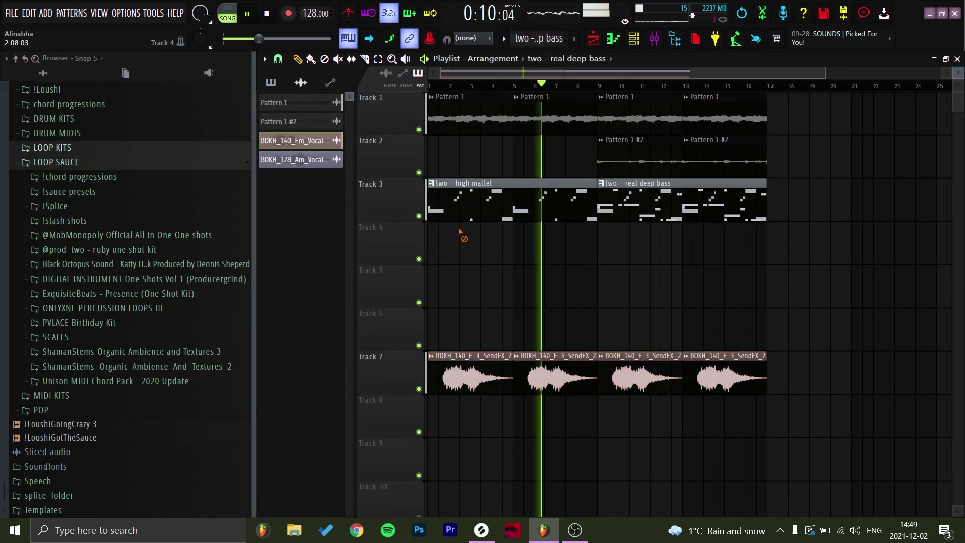
{"action": "key", "text": "space"}
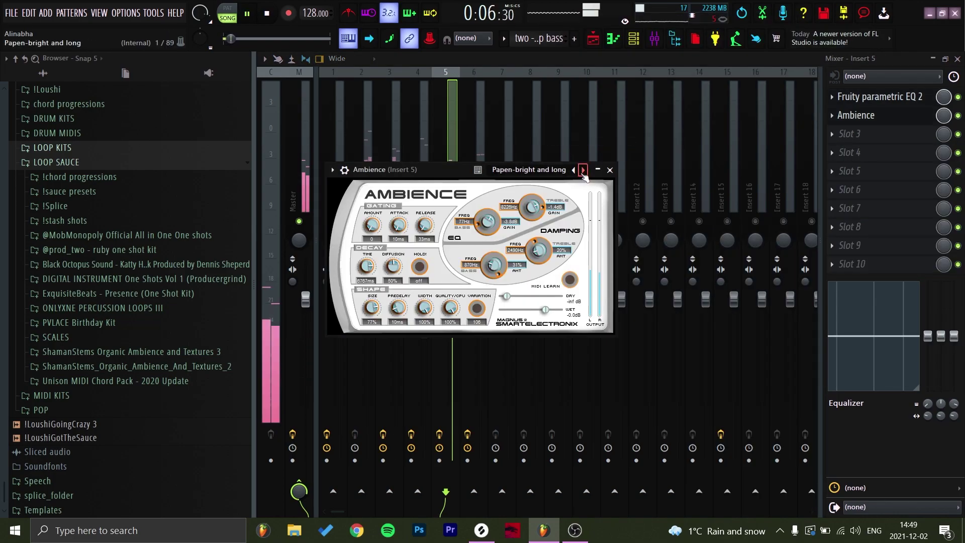
Step: Step the Ambience reverb on Insert 5 to another preset, raise its dry level, and raise the Insert 5 fader slightly
{"action": "left_click", "coordinate": [583, 171]}
{"action": "left_click_drag", "start_coordinate": [507, 297], "coordinate": [518, 297]}
{"action": "left_click", "coordinate": [610, 170]}
{"action": "right_click", "coordinate": [446, 221]}
{"action": "left_click", "coordinate": [833, 134]}
{"action": "left_click_drag", "start_coordinate": [452, 290], "coordinate": [453, 284]}
{"action": "key", "text": "space"}
{"action": "left_click", "coordinate": [958, 59]}
{"action": "key", "text": "space"}
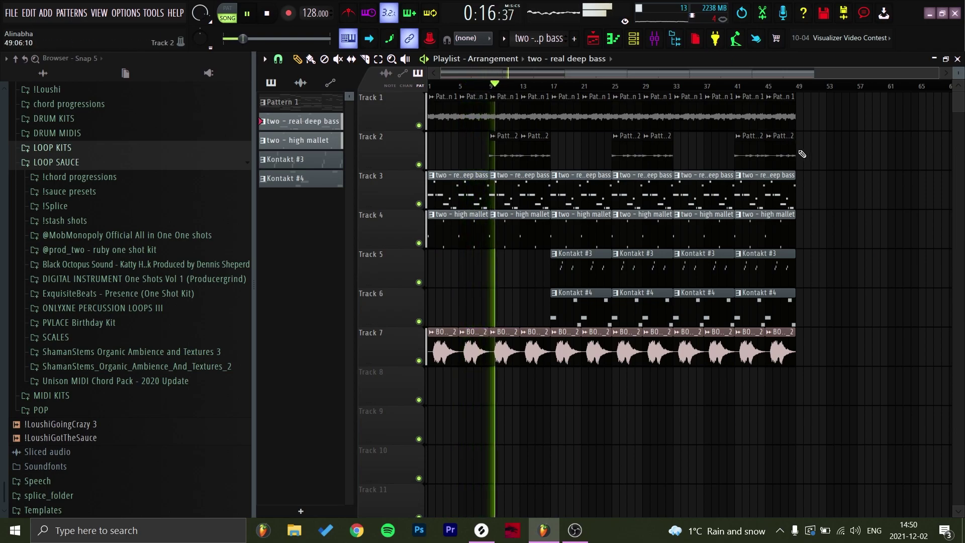
Step: Delete the Kontakt #3, Kontakt #4 and vocal adlib clips between bars 17 and 33
{"action": "right_click", "coordinate": [583, 191]}
{"action": "right_click", "coordinate": [567, 348]}
{"action": "right_click", "coordinate": [597, 348]}
{"action": "scroll", "coordinate": [613, 302], "scroll_direction": "down", "scroll_amount": 2}
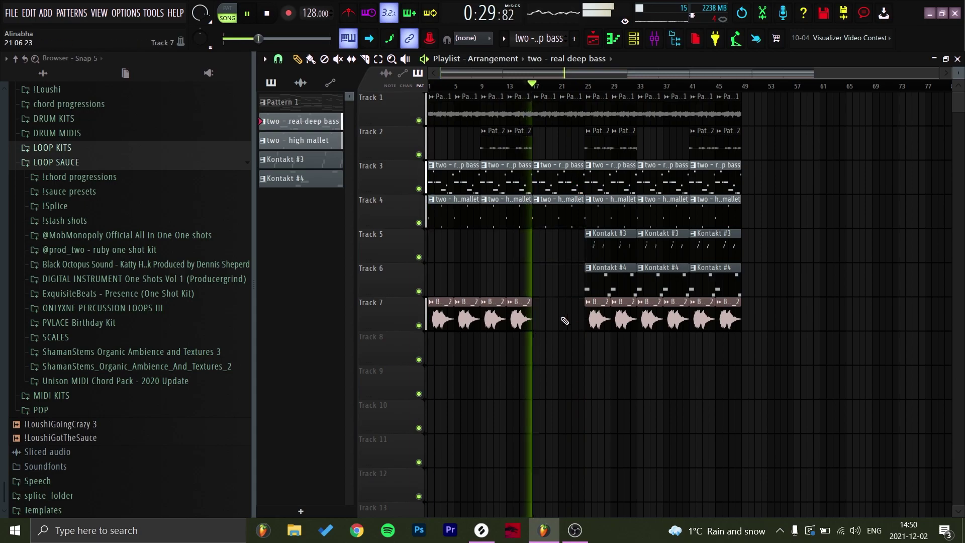
{"action": "right_click", "coordinate": [610, 246]}
{"action": "right_click", "coordinate": [610, 280]}
{"action": "right_click", "coordinate": [624, 316]}
{"action": "right_click", "coordinate": [689, 246]}
{"action": "right_click", "coordinate": [689, 316]}
{"action": "scroll", "coordinate": [778, 212], "scroll_direction": "down", "scroll_amount": 2}
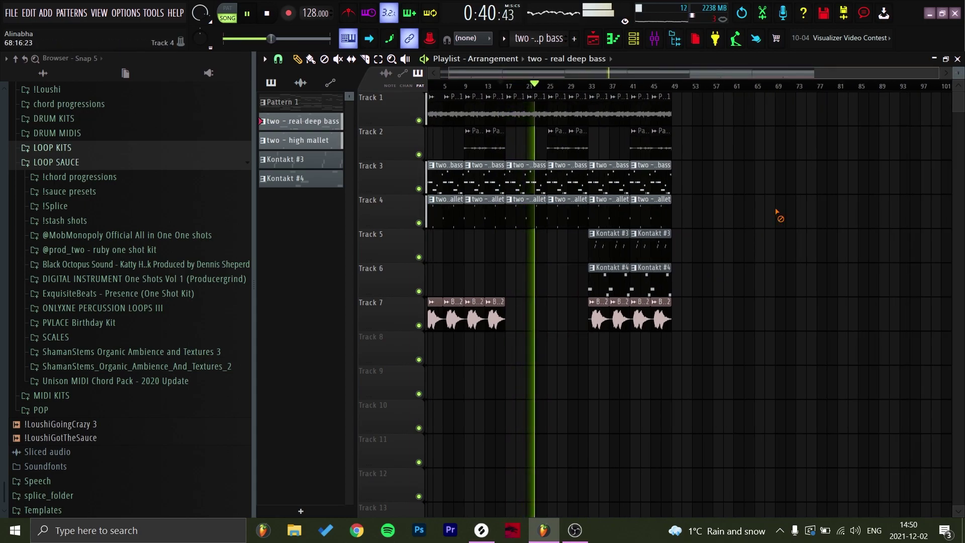
Step: Move the vocal adlib clips of bars 1 to 17 from Track 7 to Track 5
{"action": "left_click_drag", "start_coordinate": [523, 342], "coordinate": [437, 309]}
{"action": "left_click_drag", "start_coordinate": [492, 317], "coordinate": [493, 248]}
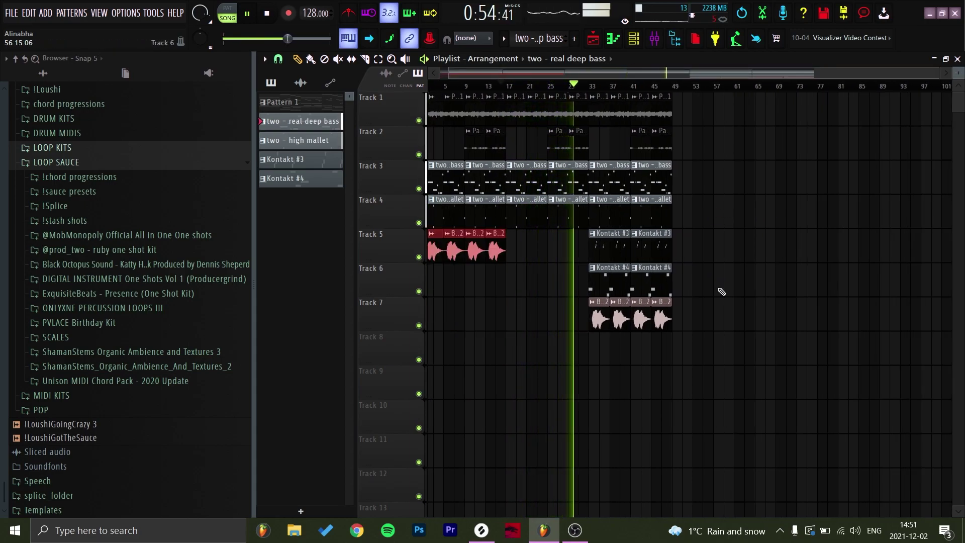
Step: From bar 33 on, delete the deep bass, high mallet and Kontakt clips and move the vocal adlib clips to Track 5
{"action": "scroll", "coordinate": [629, 301], "scroll_direction": "up", "scroll_amount": 2}
{"action": "right_click", "coordinate": [606, 317]}
{"action": "right_click", "coordinate": [606, 280]}
{"action": "right_click", "coordinate": [606, 247]}
{"action": "right_click", "coordinate": [610, 212]}
{"action": "scroll", "coordinate": [647, 281], "scroll_direction": "down", "scroll_amount": 2}
{"action": "right_click", "coordinate": [636, 178]}
{"action": "left_click_drag", "start_coordinate": [643, 319], "coordinate": [636, 215]}
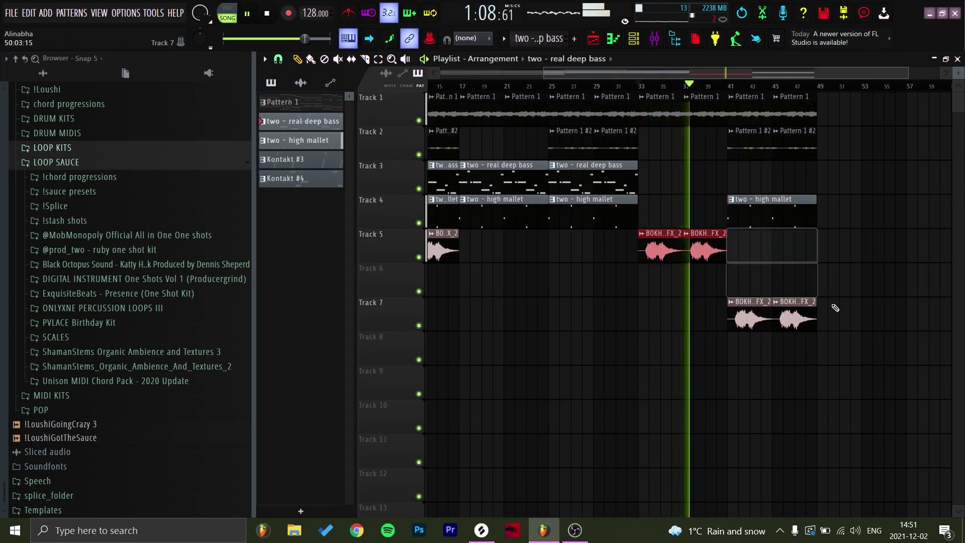
{"action": "left_click_drag", "start_coordinate": [829, 309], "coordinate": [726, 225]}
Step: Copy the eight-bar section with all five tracks to bar 53 and duplicate it four times
{"action": "scroll", "coordinate": [724, 225], "scroll_direction": "down", "scroll_amount": 1}
{"action": "left_click_drag", "start_coordinate": [503, 291], "coordinate": [701, 121]}
{"action": "key", "text": "ctrl+b"}
{"action": "key", "text": "ctrl+b"}
{"action": "key", "text": "ctrl+b"}
{"action": "key", "text": "ctrl+b"}
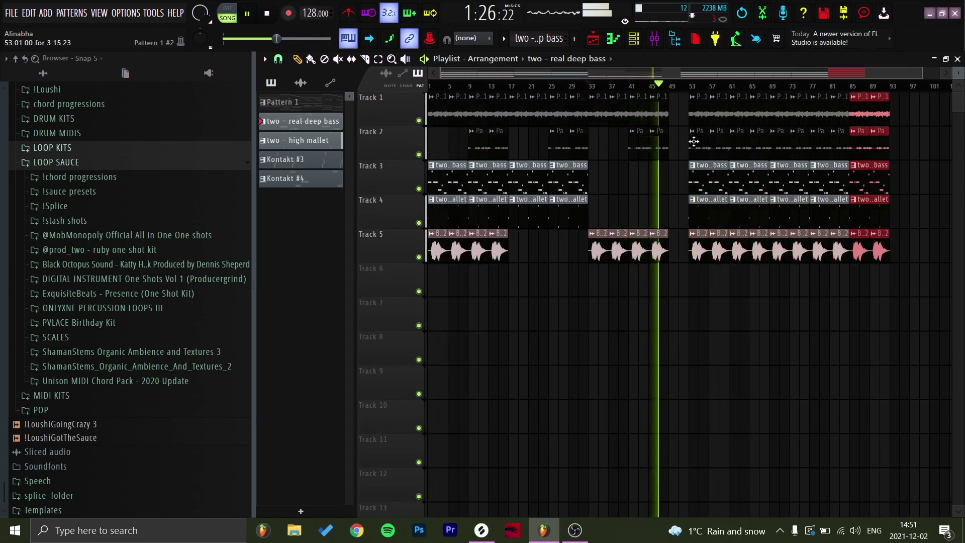
Step: Thin out the copied blocks from bar 53 so each of the five tracks plays alone for eight bars in turn
{"action": "right_click", "coordinate": [701, 139]}
{"action": "right_click", "coordinate": [704, 201]}
{"action": "scroll", "coordinate": [737, 181], "scroll_direction": "up", "scroll_amount": 3}
{"action": "right_click", "coordinate": [671, 182]}
{"action": "right_click", "coordinate": [732, 253]}
{"action": "scroll", "coordinate": [754, 236], "scroll_direction": "right", "scroll_amount": 2}
{"action": "right_click", "coordinate": [563, 101]}
{"action": "left_click_drag", "start_coordinate": [578, 136], "coordinate": [579, 137]}
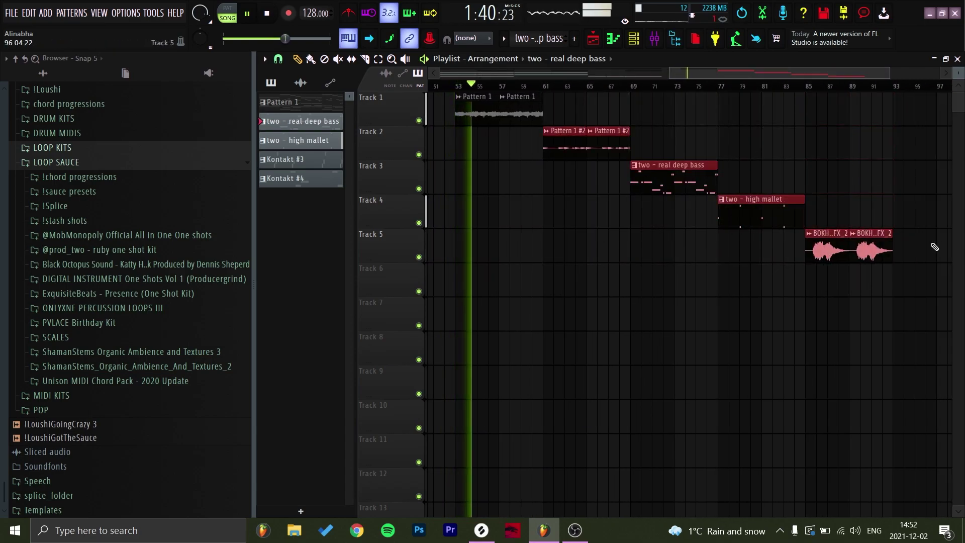